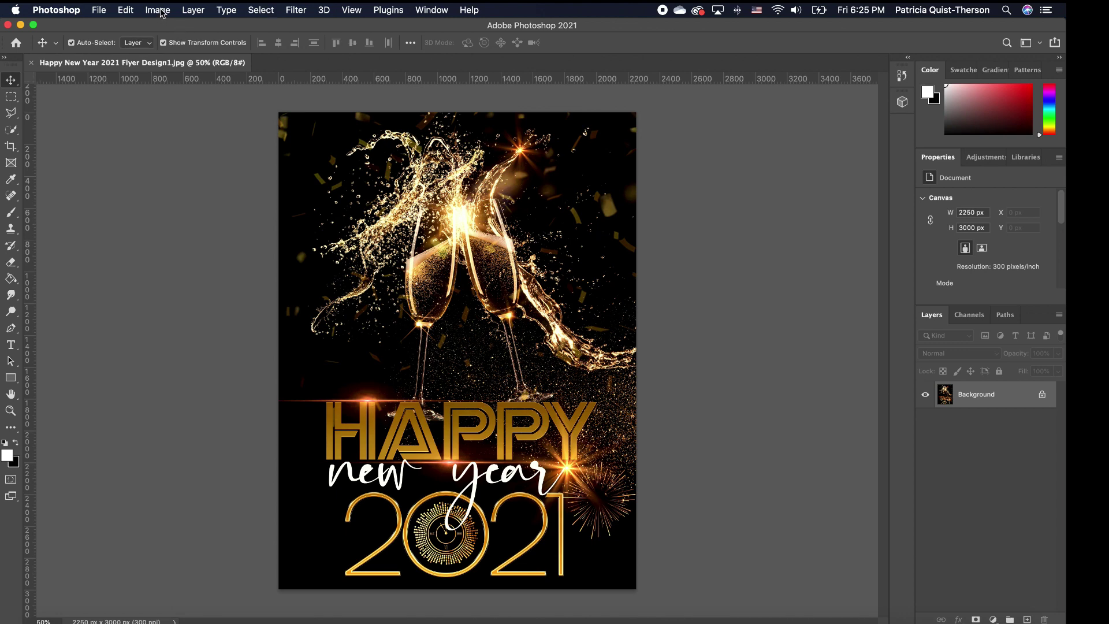
- Create a new document 13.5 inches wide and 20 inches high at 300 pixels/inch in RGB Color
click(100, 10)
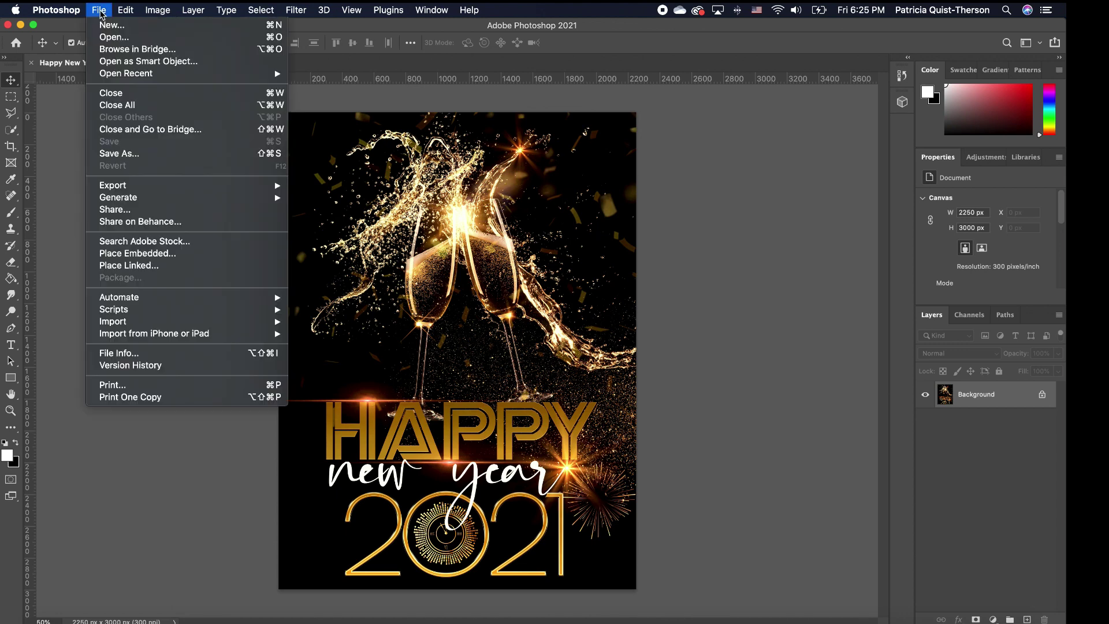
click(125, 28)
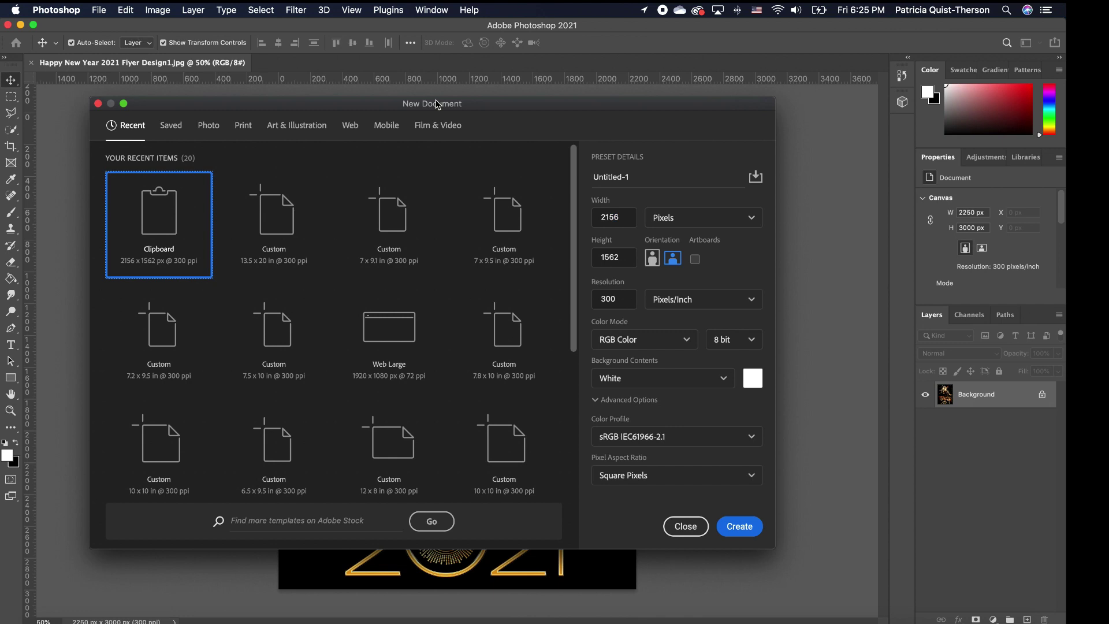
click(689, 218)
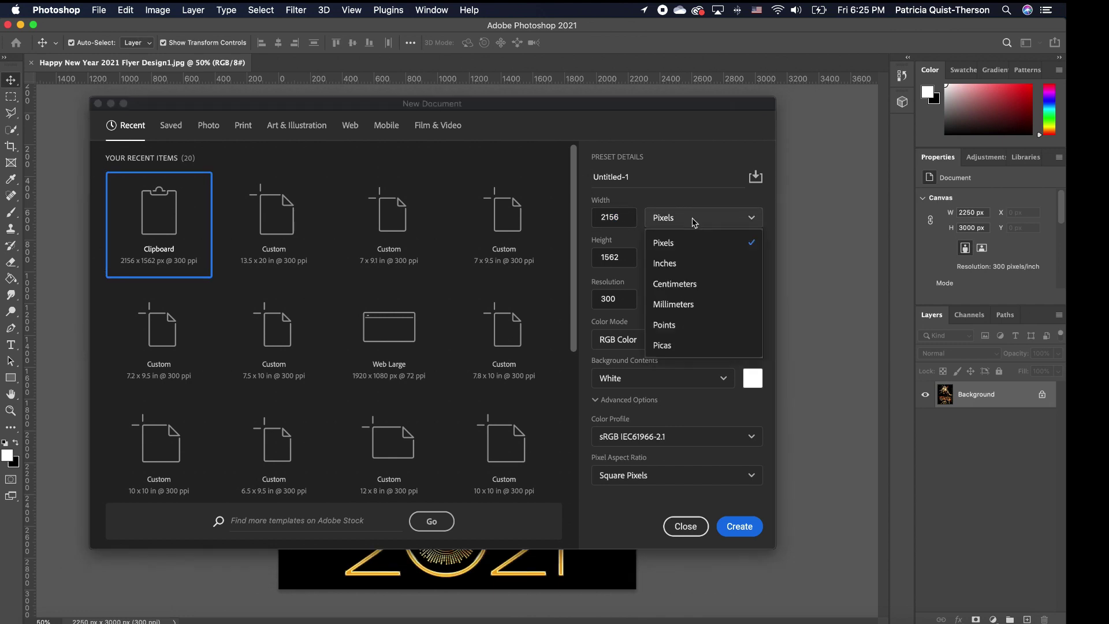
click(677, 264)
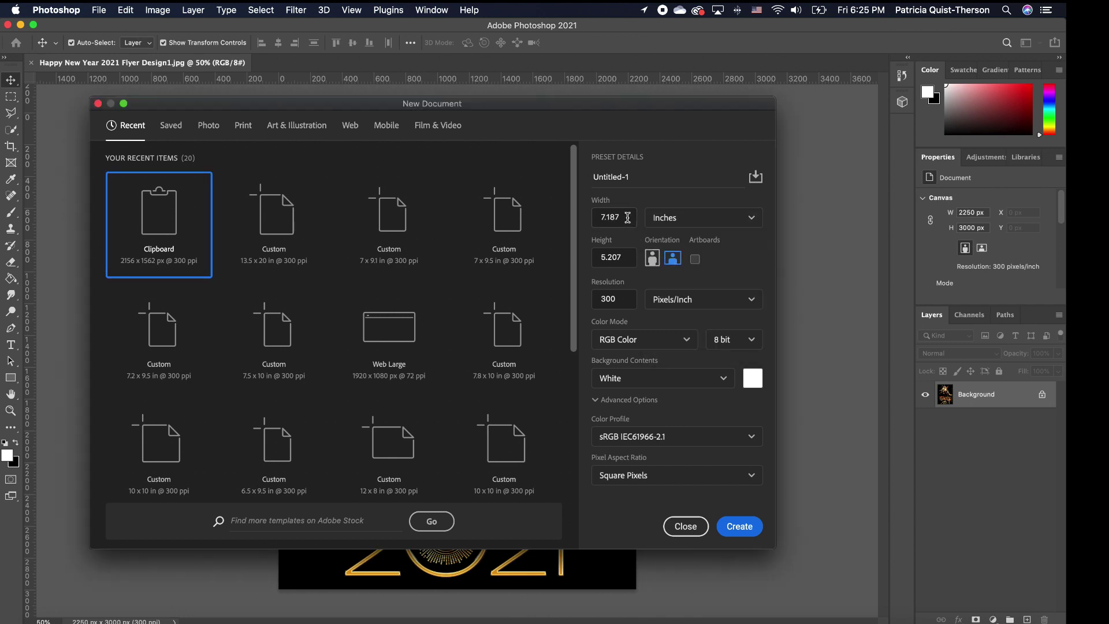
drag(627, 218, 598, 218)
text(13.5)
drag(625, 258, 594, 259)
text(20)
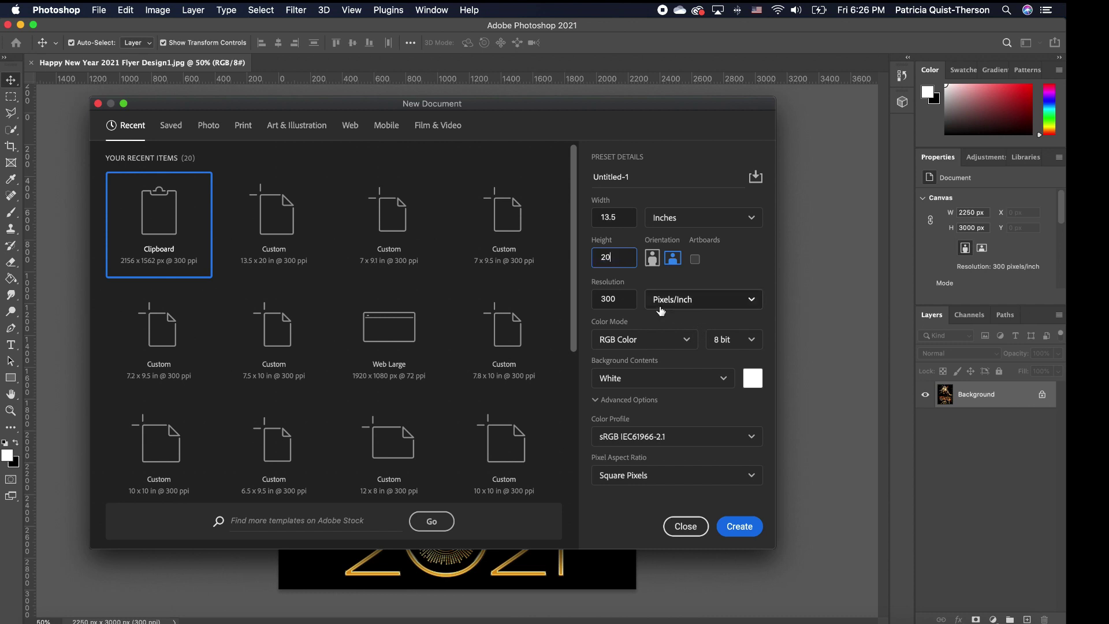
click(740, 527)
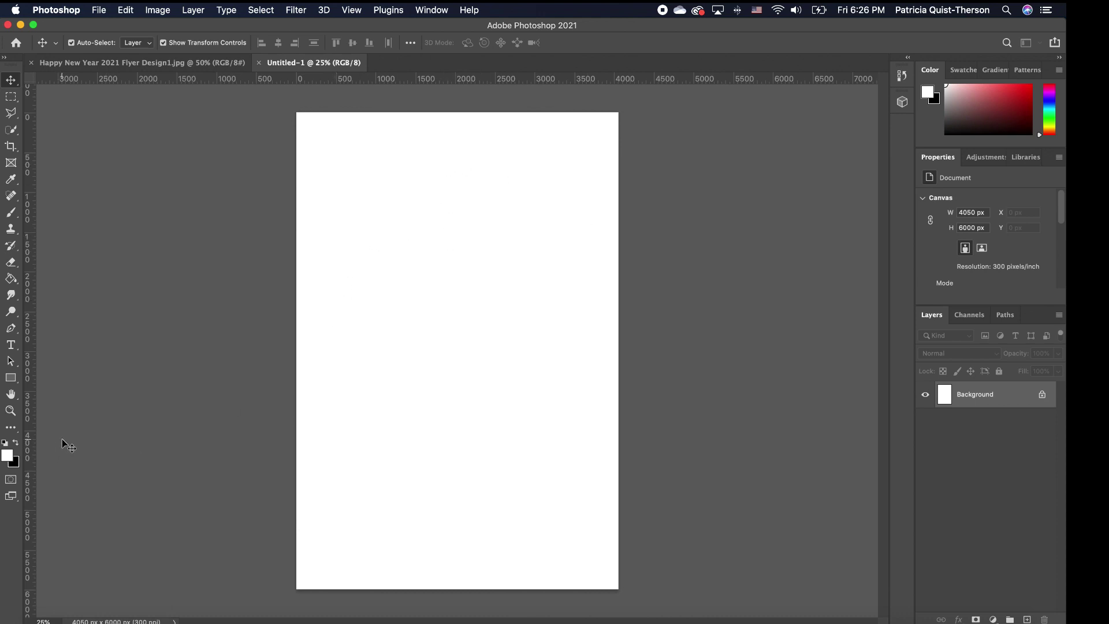
- Fill the whole canvas with black using the Paint Bucket Tool
click(18, 443)
click(10, 285)
right_click(10, 285)
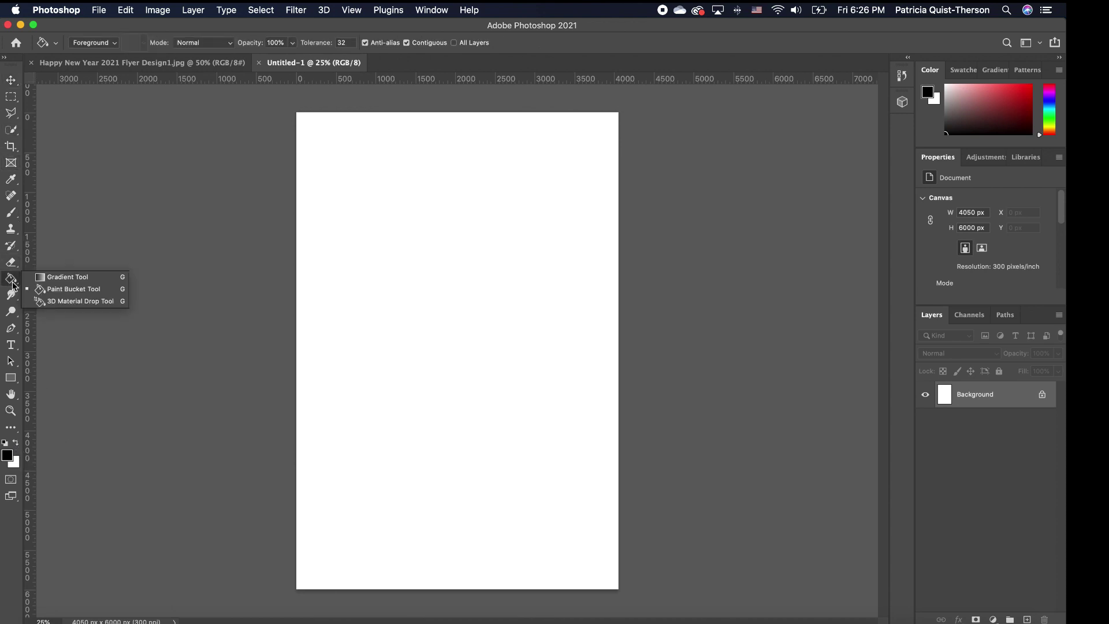
click(84, 291)
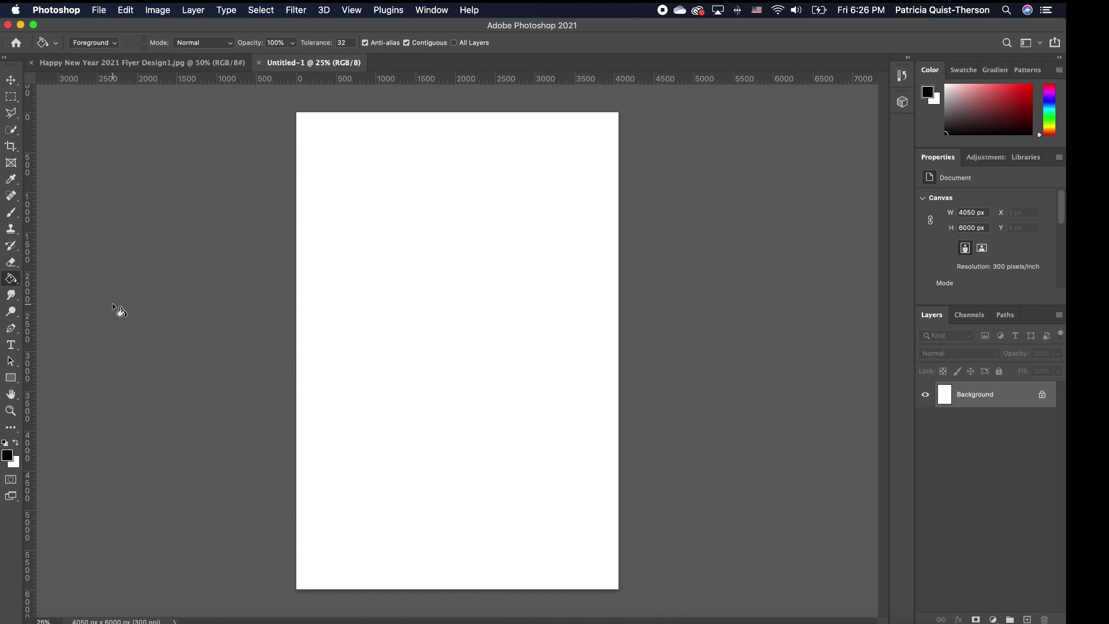
click(441, 328)
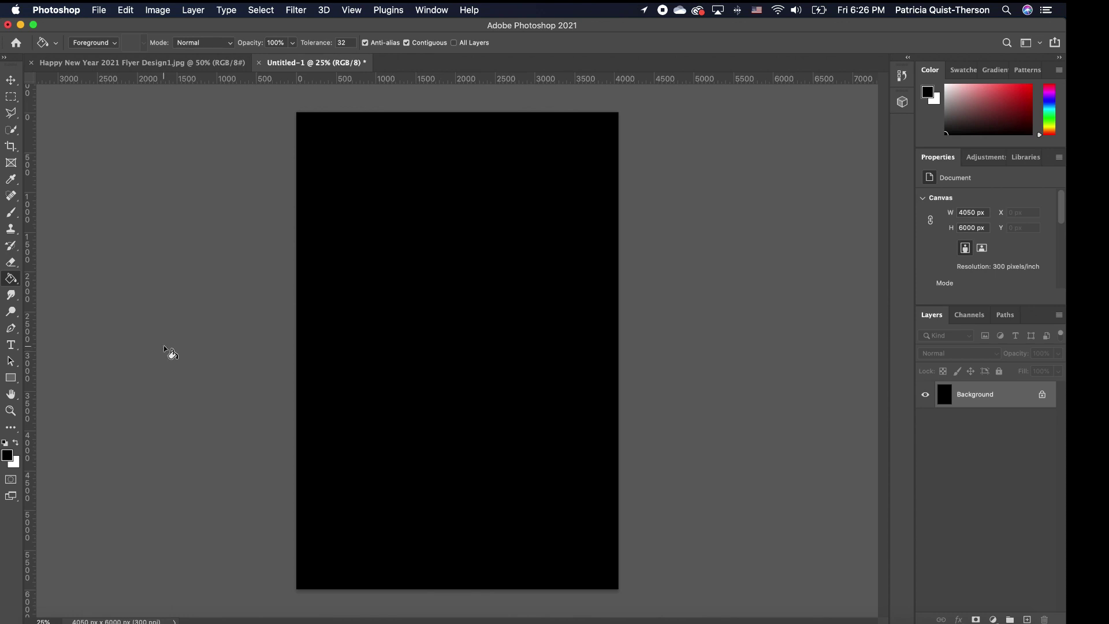
- Add the word "happy" as white text in the lower part of the black canvas
click(12, 346)
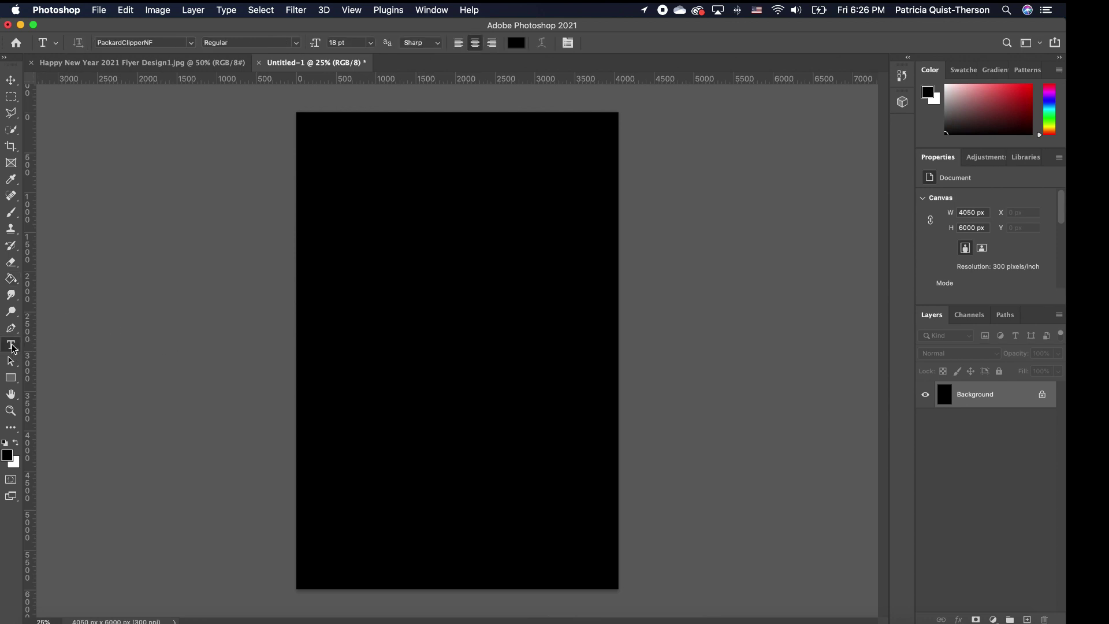
click(17, 443)
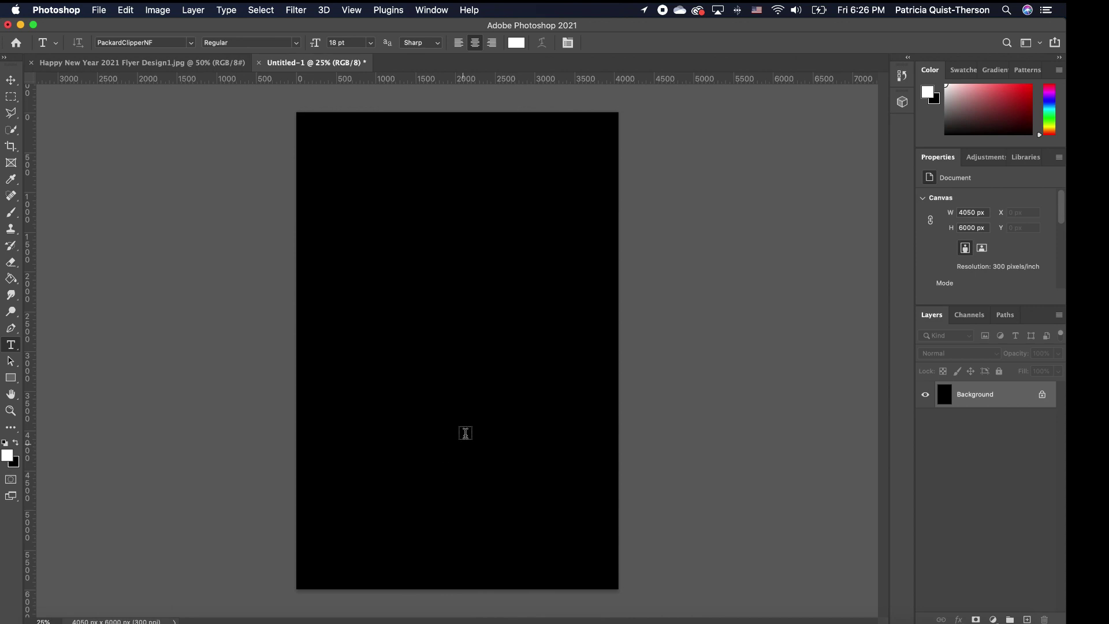
click(362, 403)
text(happy)
key(super+Return)
- Scale the "happy" text to about 895% and position it across the lower part of the canvas
key(v)
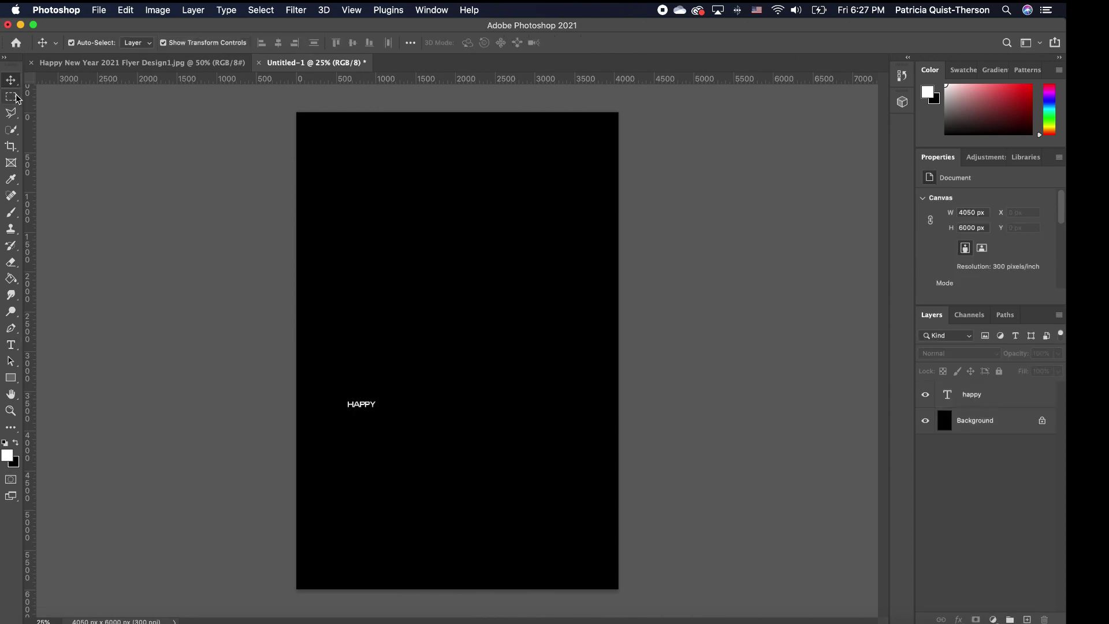
click(376, 409)
key(super+t)
drag(379, 399, 569, 317)
drag(553, 382, 587, 388)
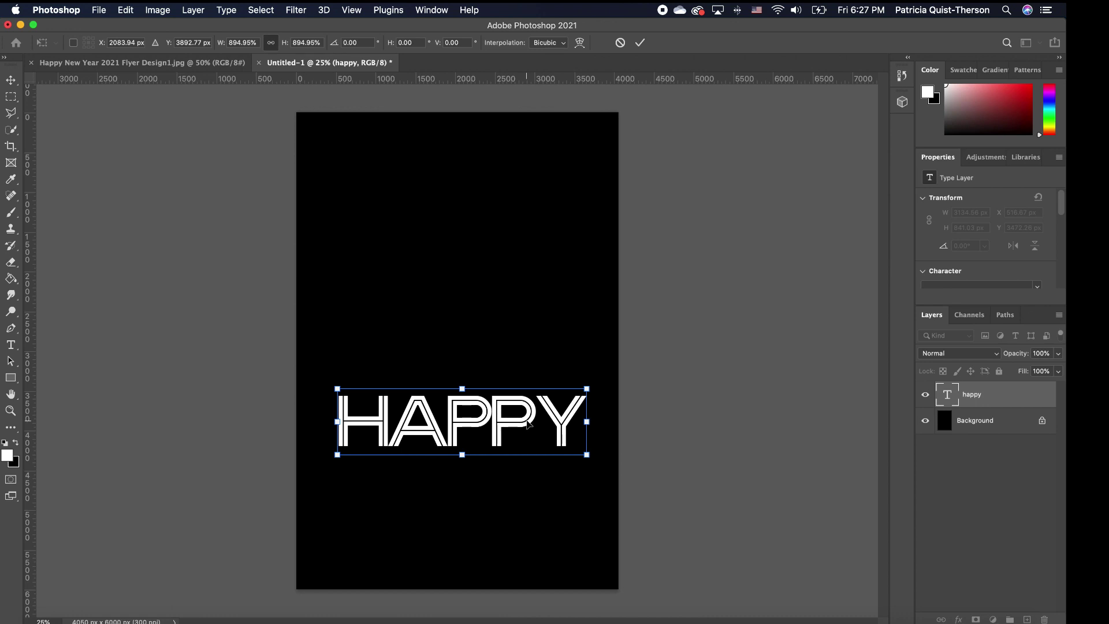
key(Return)
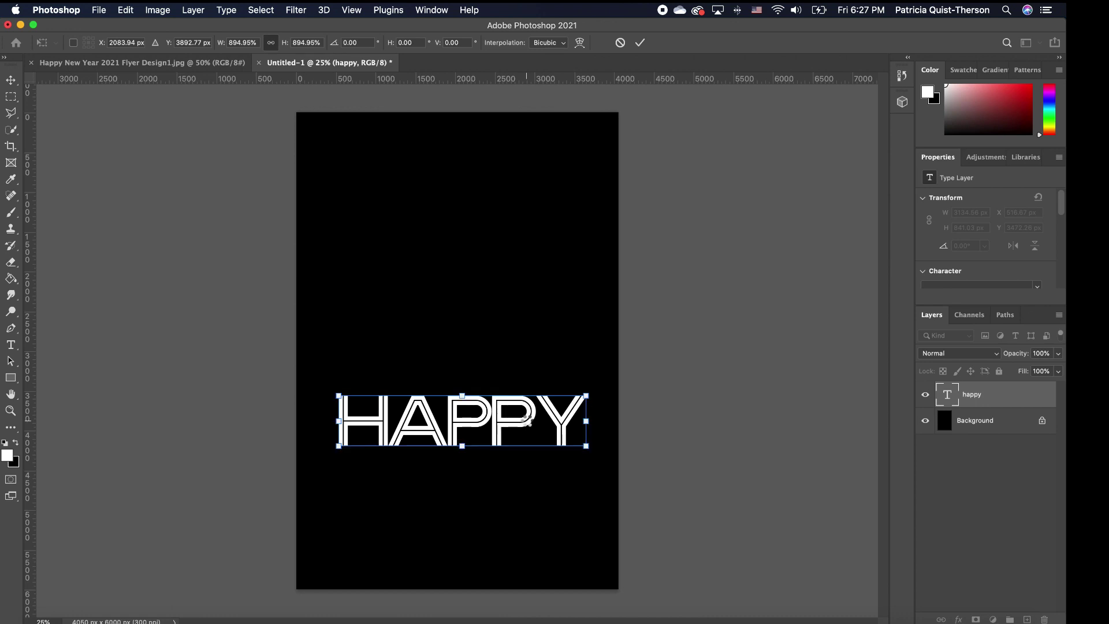
click(532, 512)
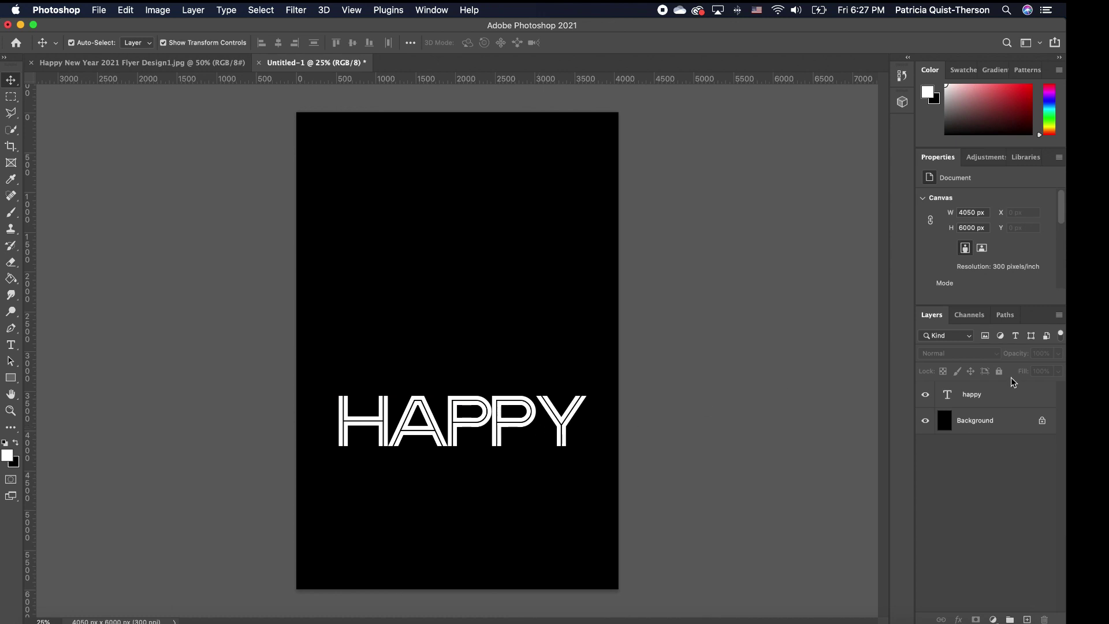
- Enable Bevel & Emboss with Contour, Inner Glow, Gradient Overlay and Drop Shadow in the layer style of the "happy" text
click(578, 425)
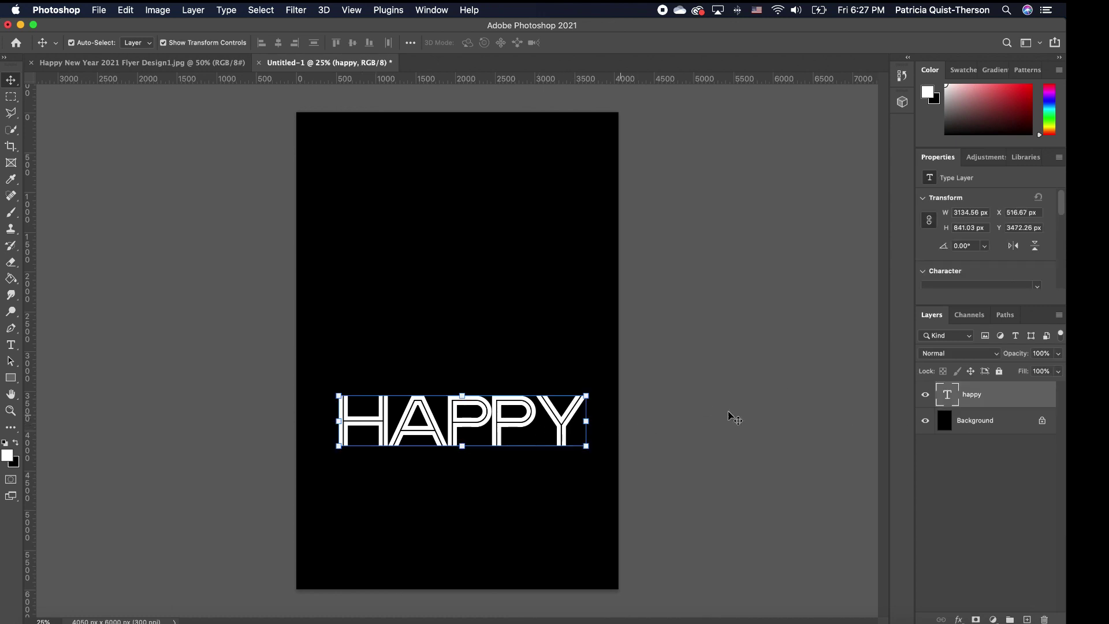
double_click(1047, 395)
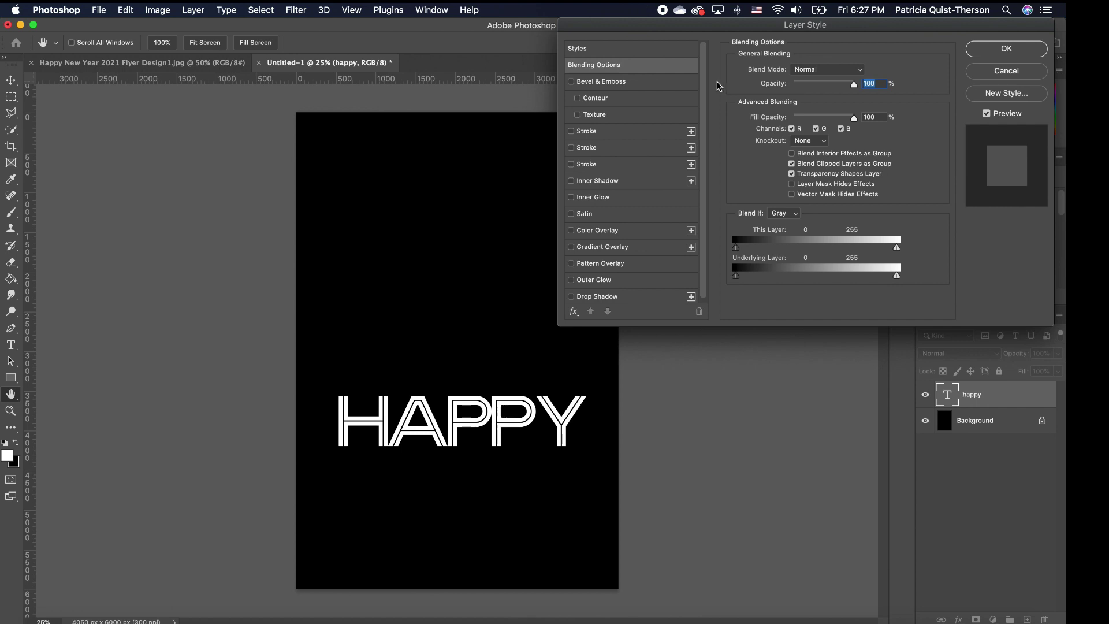
click(572, 82)
click(578, 98)
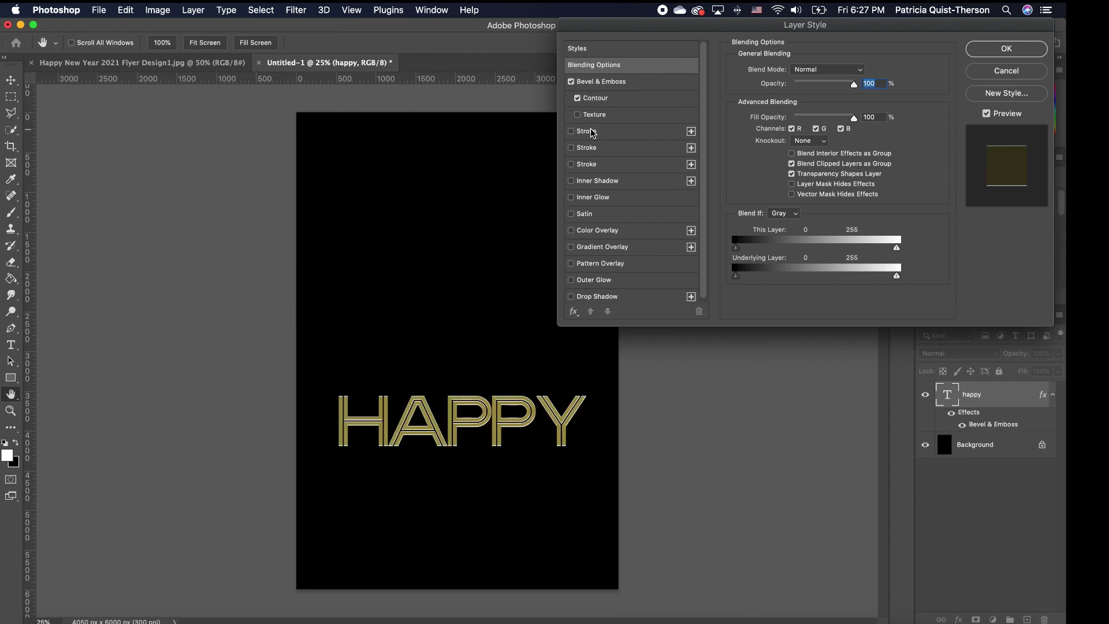
click(572, 198)
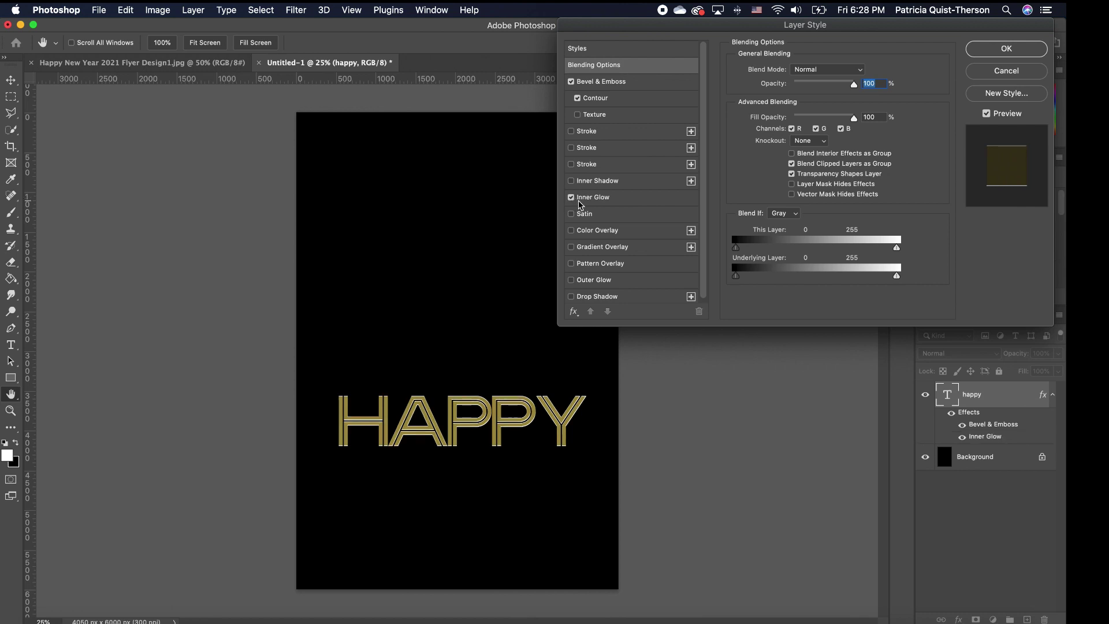
click(572, 248)
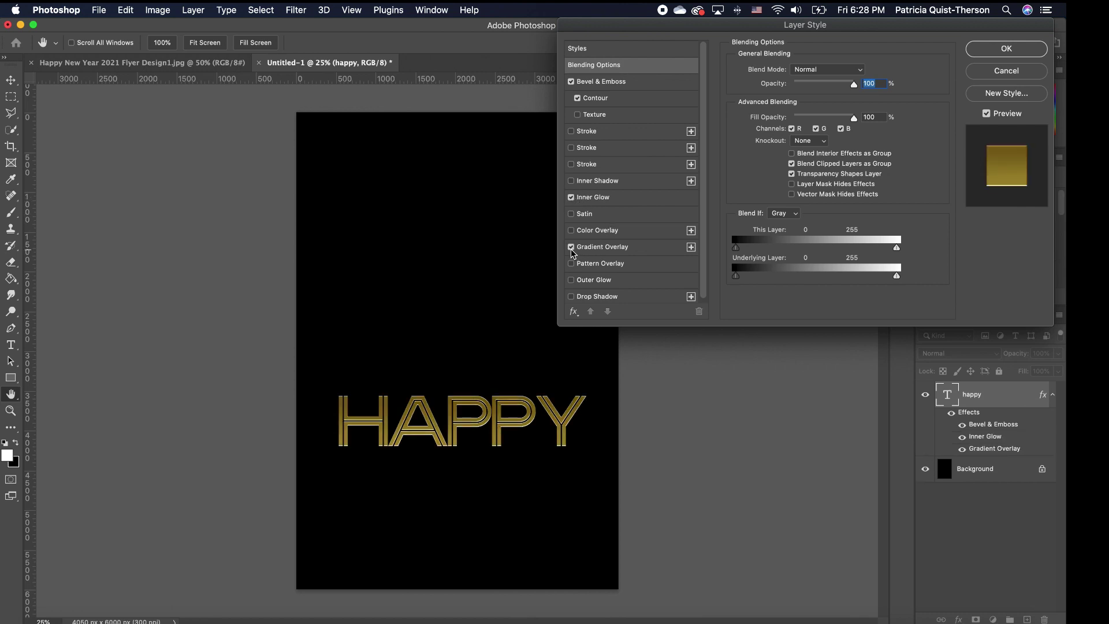
click(571, 297)
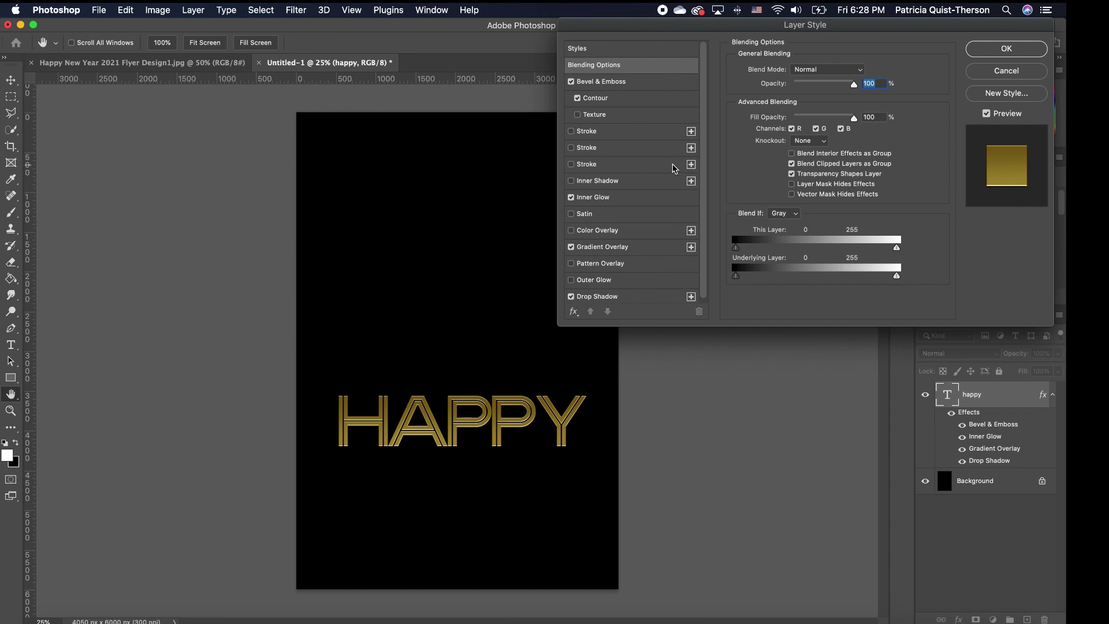
- Try a Bevel & Emboss size of 1 px on the "happy" text and return it to 0 px
click(635, 81)
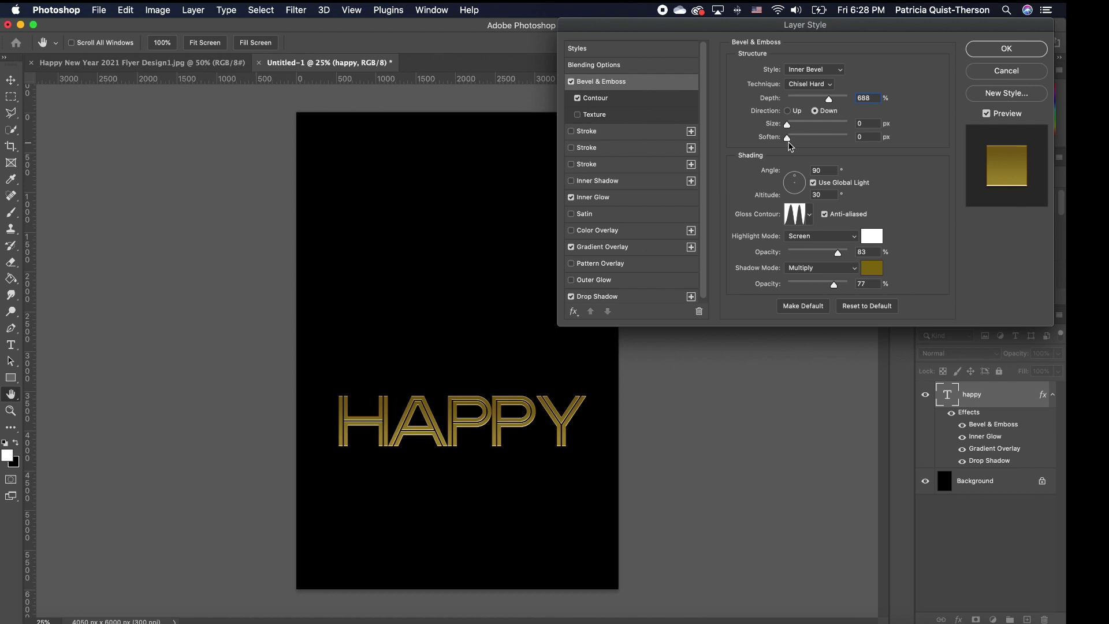
drag(787, 123, 788, 124)
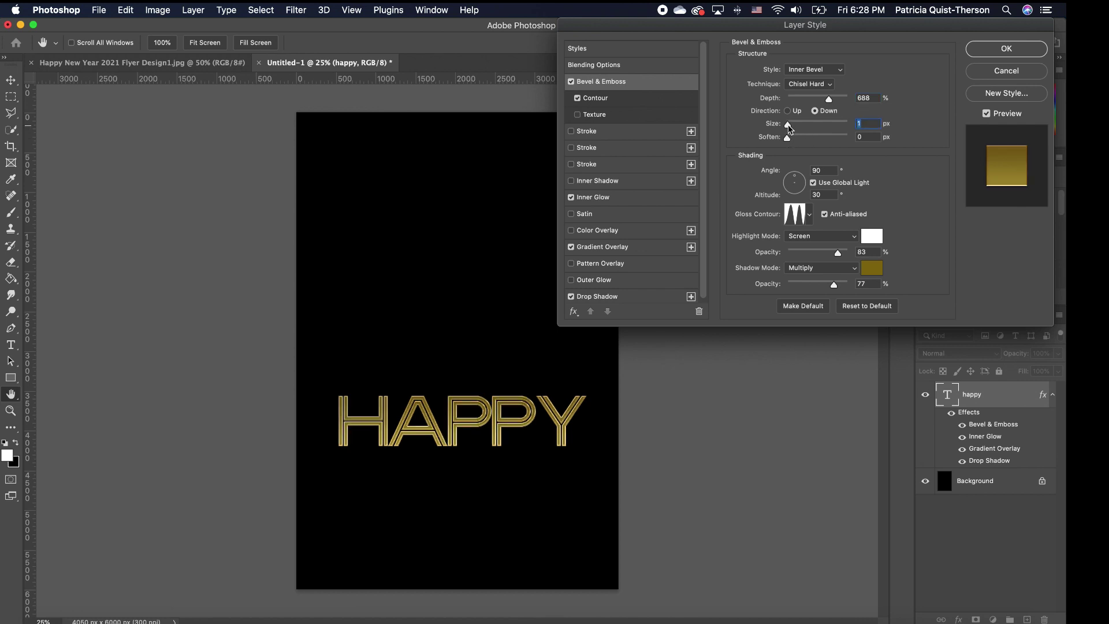
mouse_move(788, 125)
mouse_down()
mouse_move(797, 126)
mouse_move(786, 125)
mouse_up()
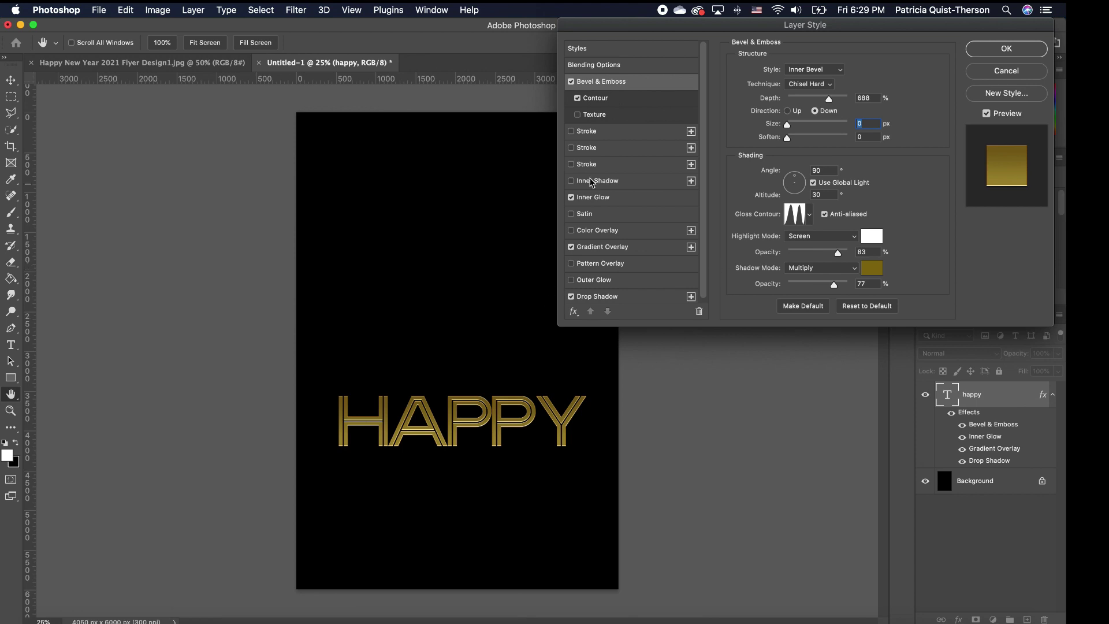
- Review the Contour and Inner Glow settings of the "happy" text, including the Inner Glow colour's hex code
click(620, 104)
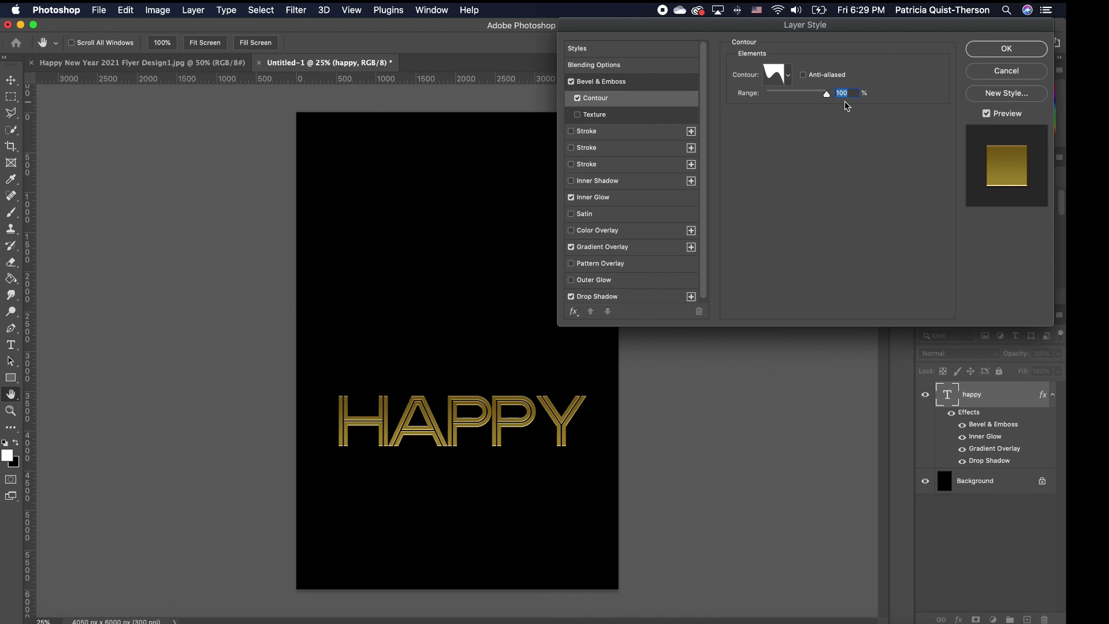
click(621, 199)
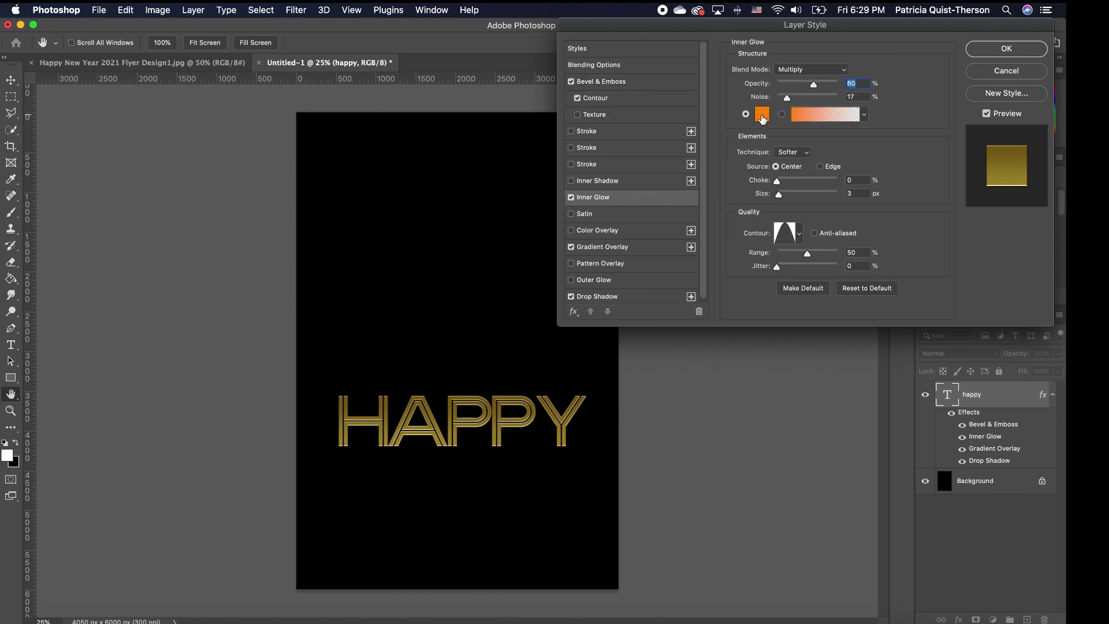
click(762, 115)
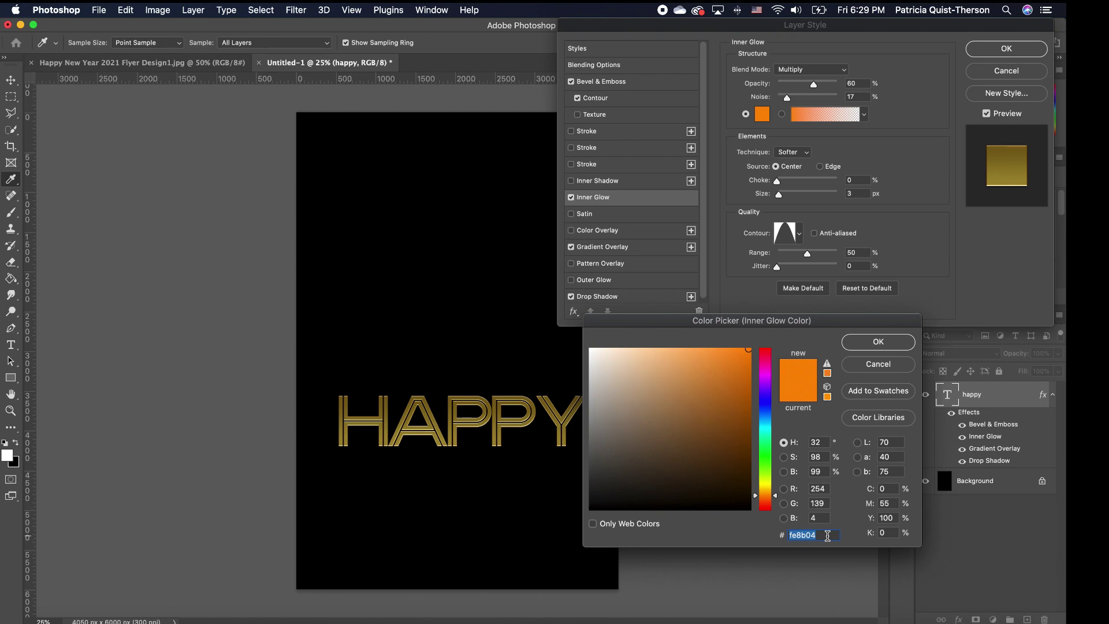
click(878, 341)
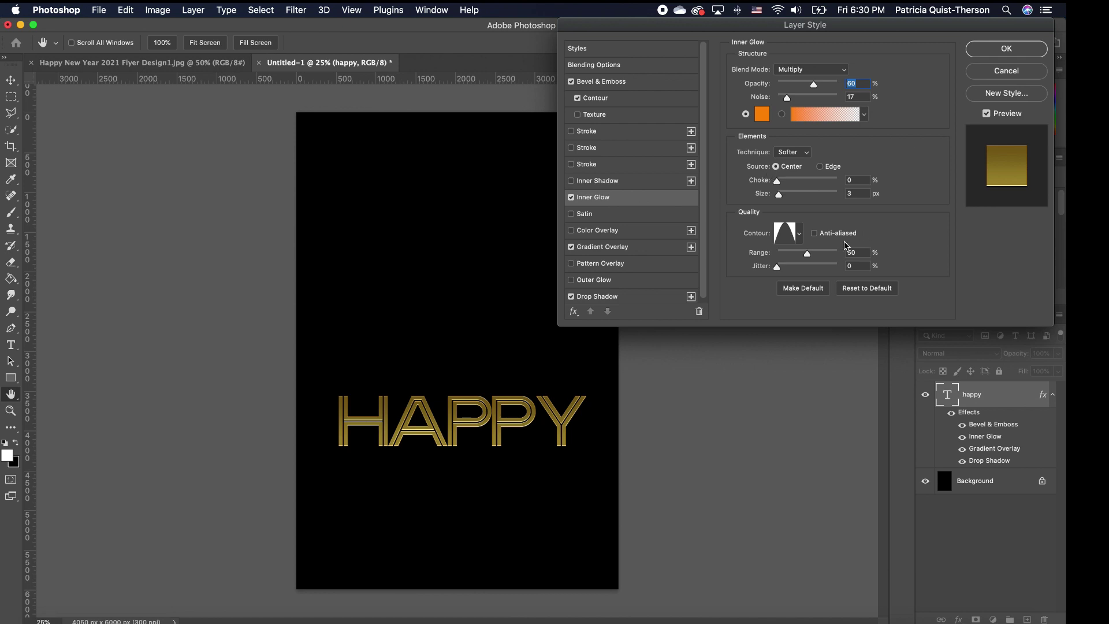
- Move the Gradient Overlay's light yellow colour stop to location 1% and keep its colour at fdf4af
click(643, 246)
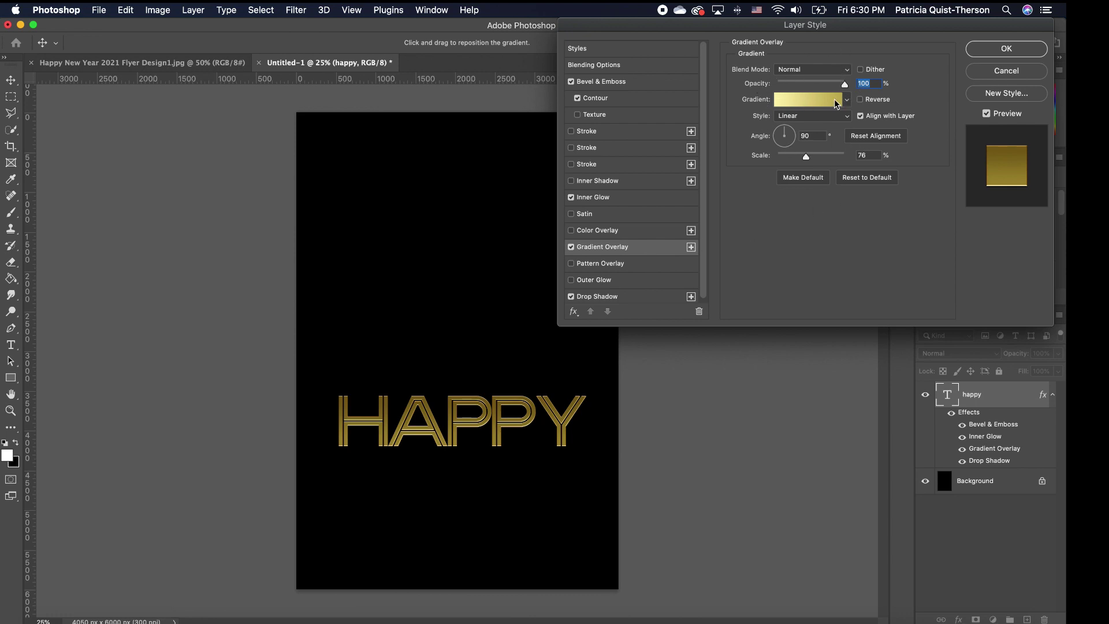
click(817, 106)
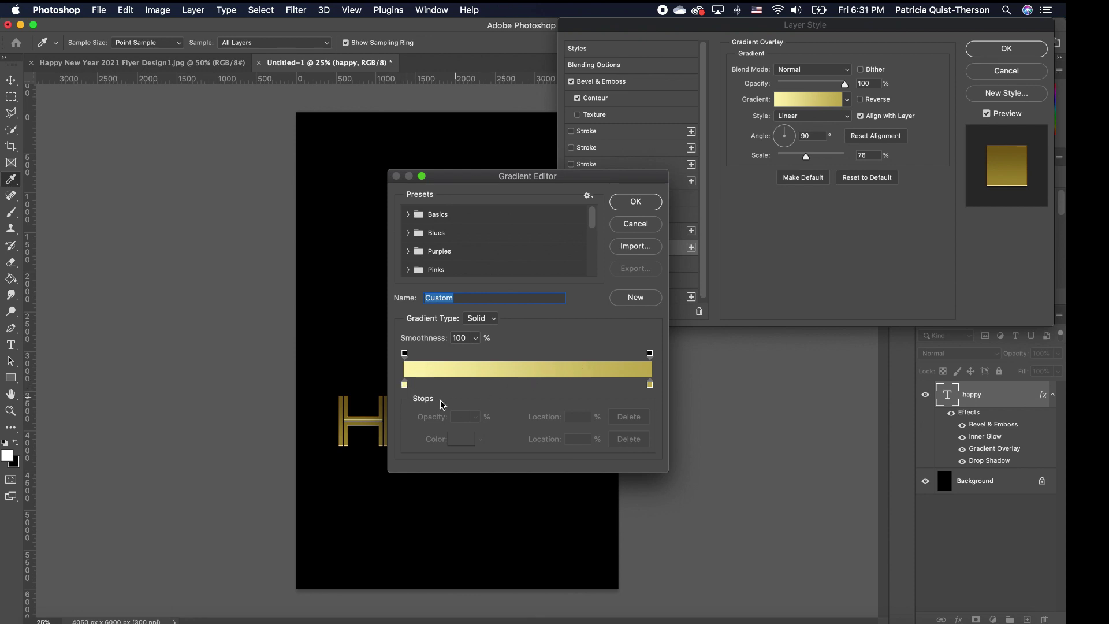
drag(404, 384, 407, 384)
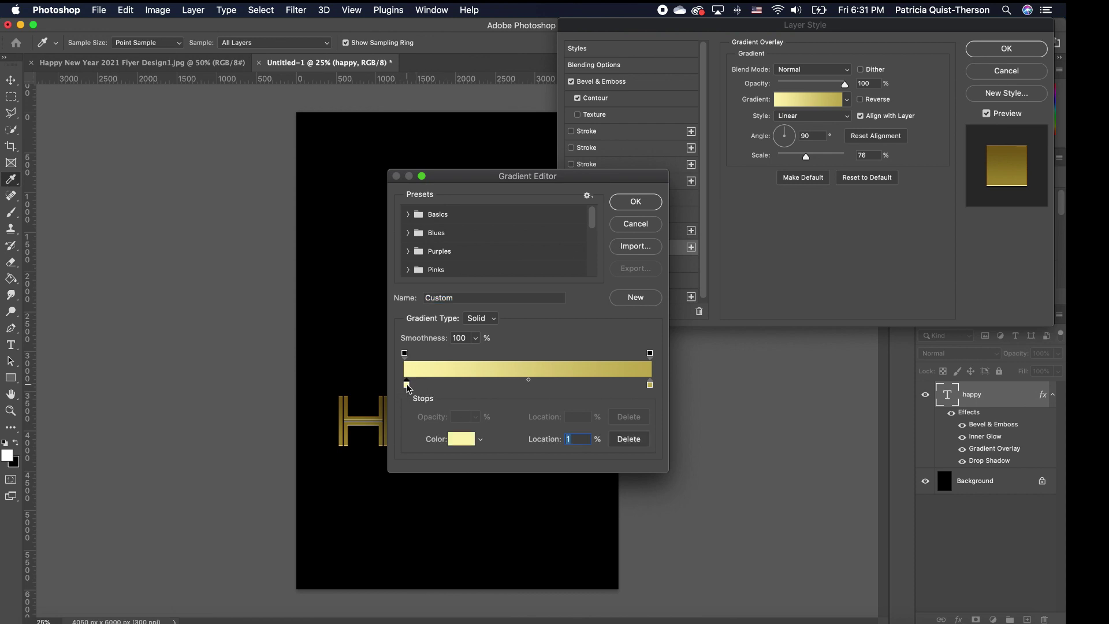
click(462, 439)
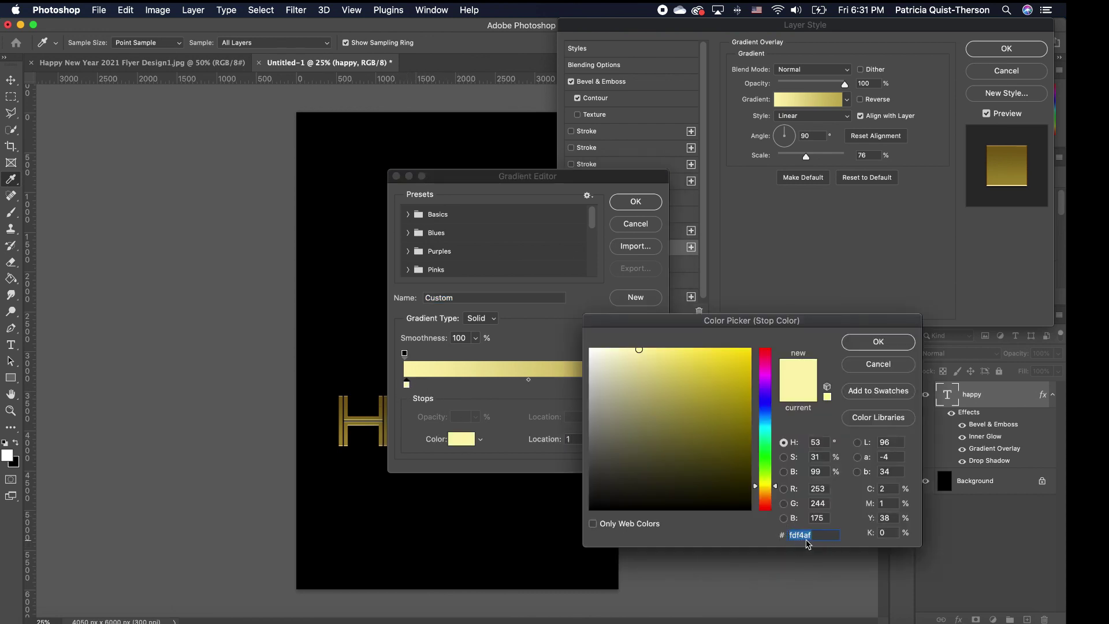
click(876, 345)
- Set the Gradient Overlay's colour stop at location 100% to f2c608 and turn off the Drop Shadow of the "happy" text
click(650, 385)
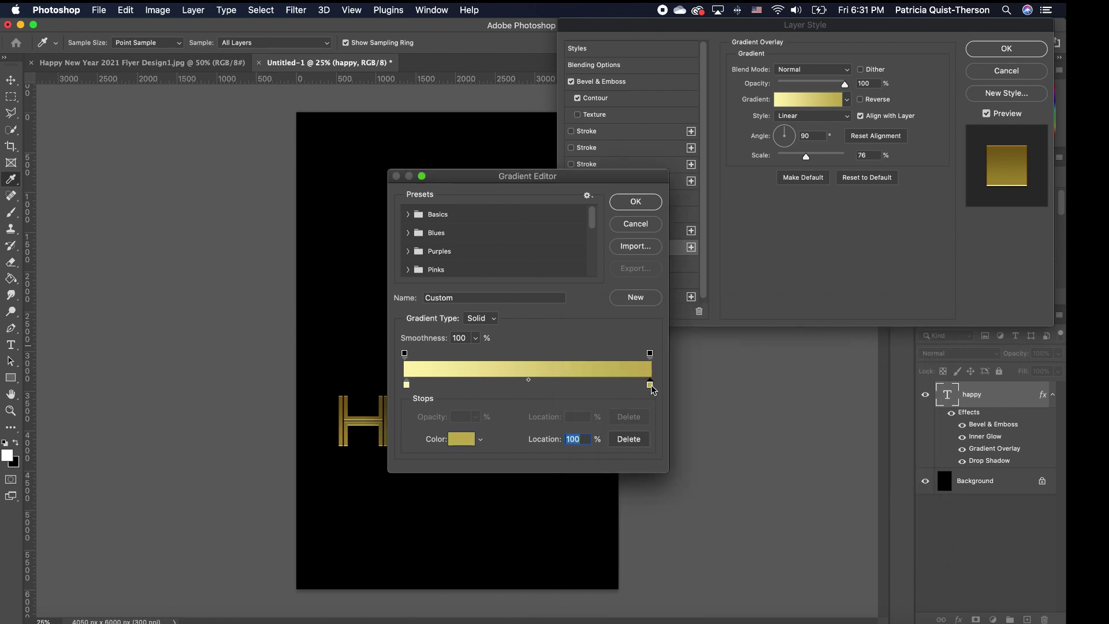
double_click(650, 386)
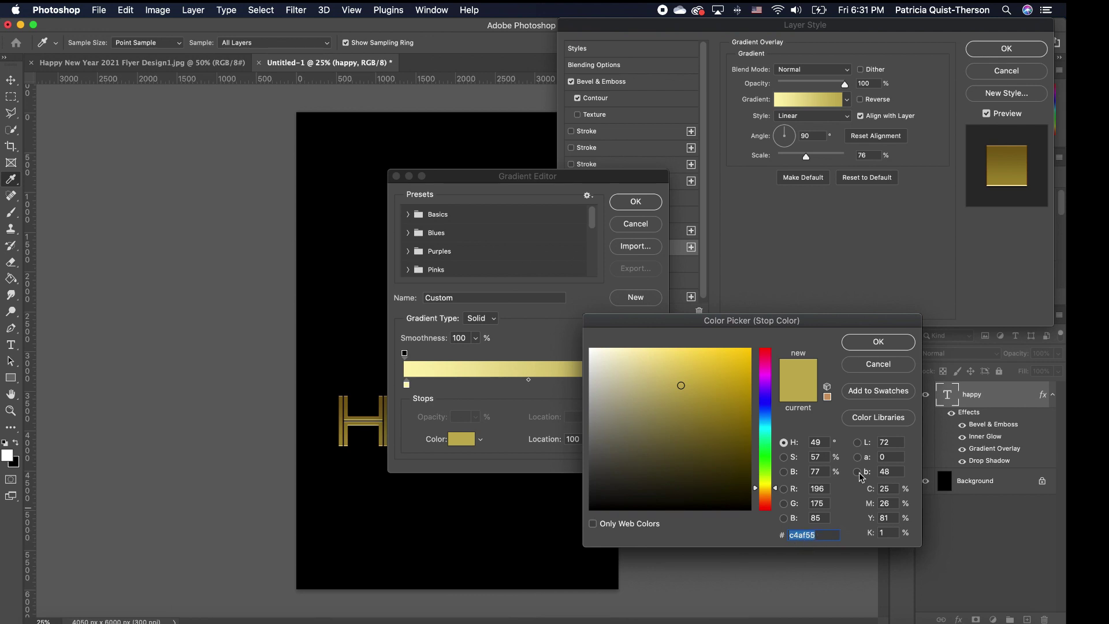
text(f2c608)
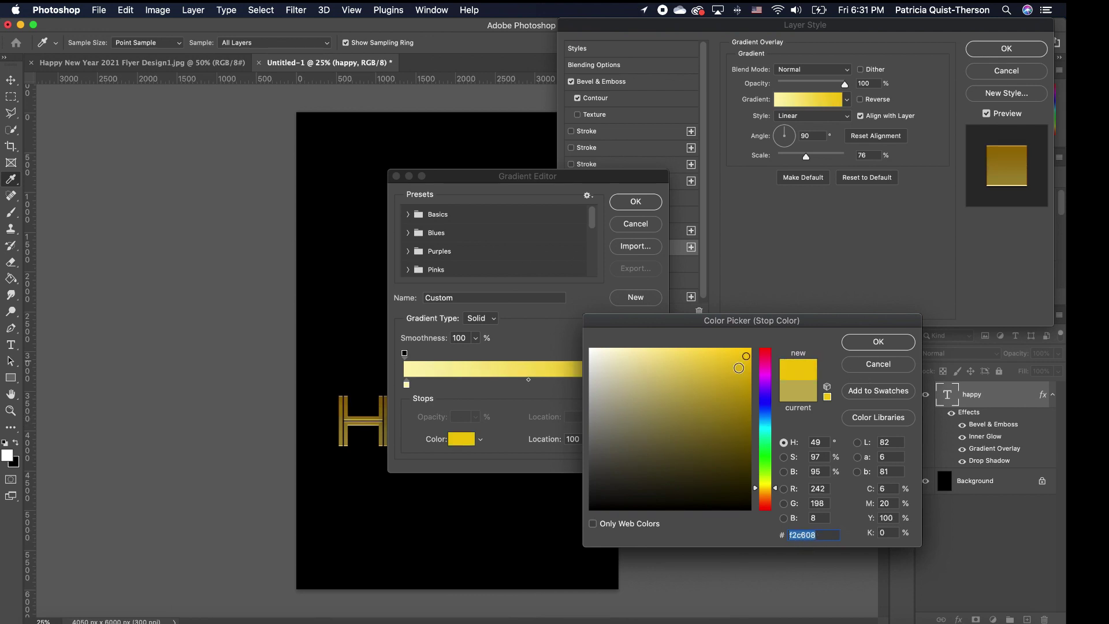
click(877, 342)
key(Return)
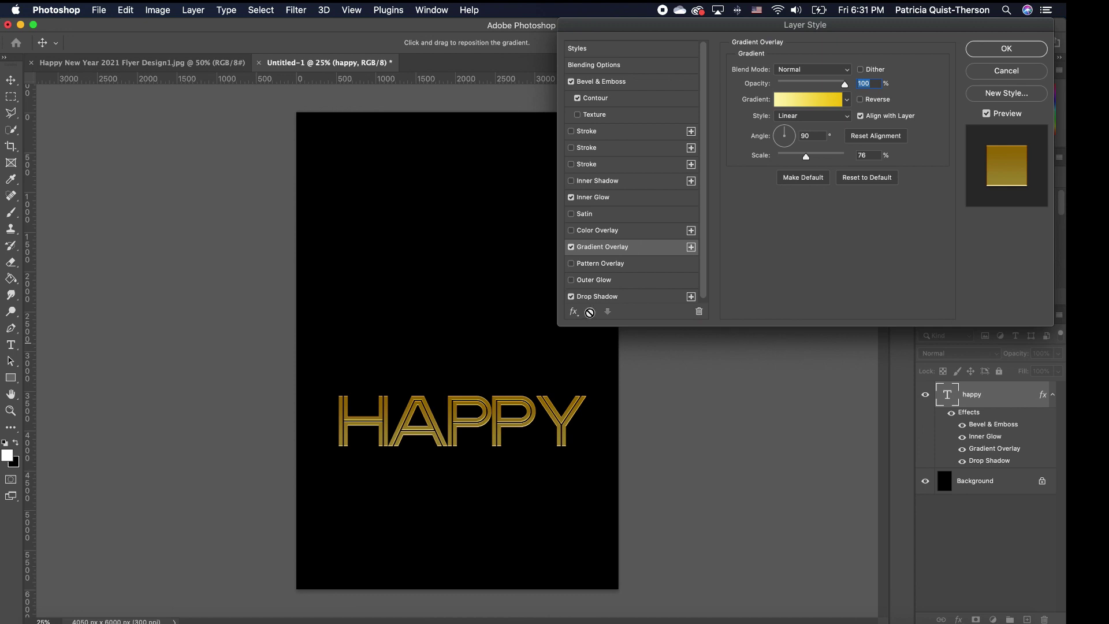
click(639, 297)
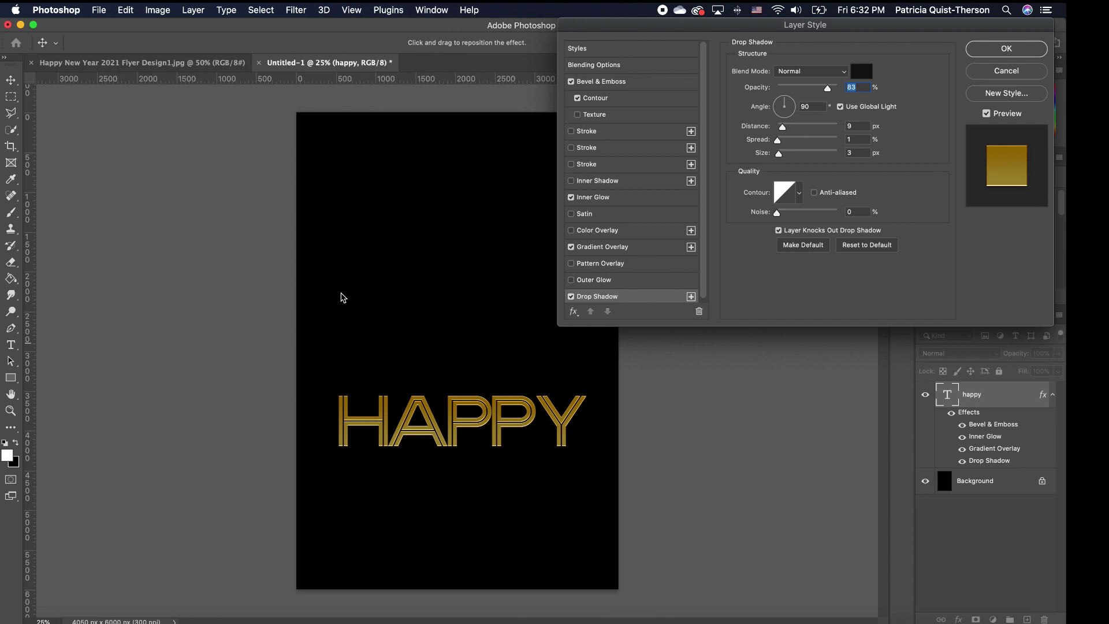
click(572, 297)
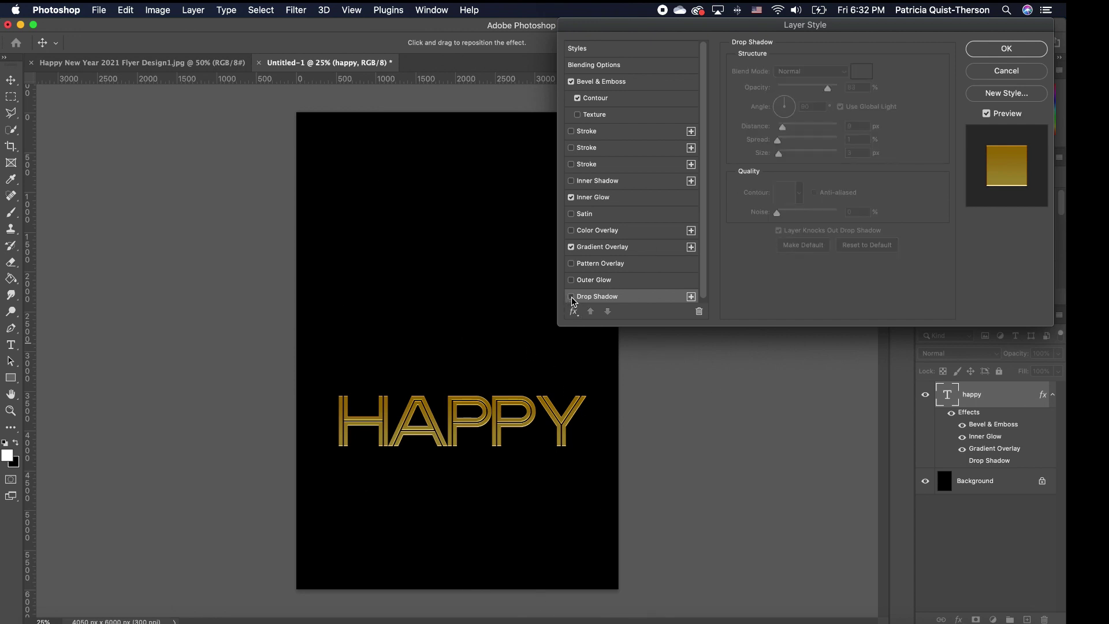
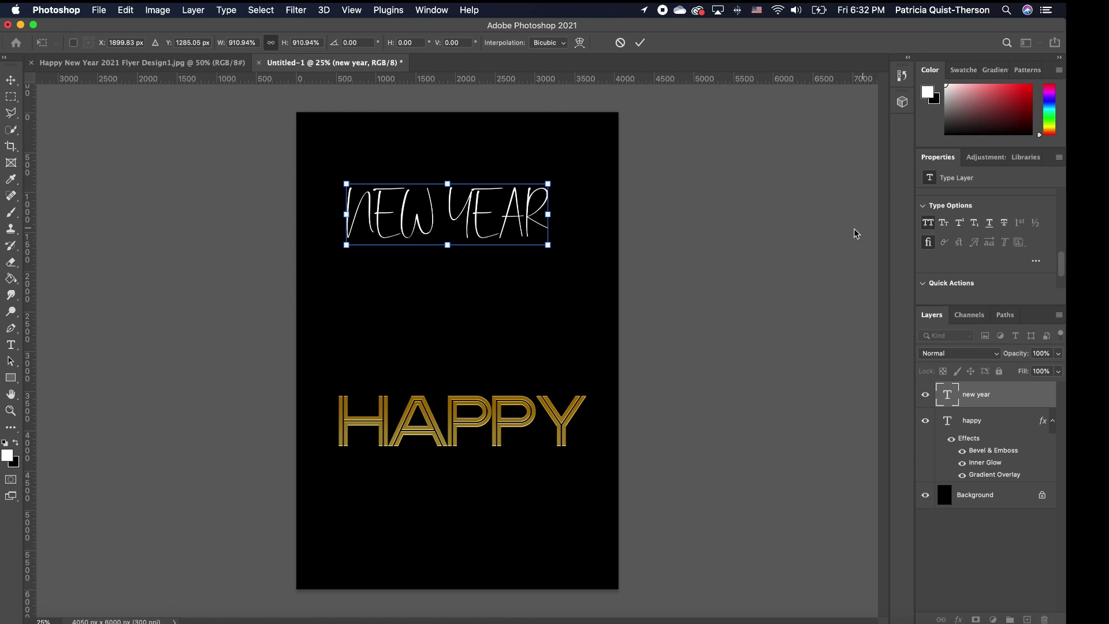
- Undo the last transform of the "new year" text, enlarge its lowercase script to nearly the width of "HAPPY" and place it directly beneath
key(super+z)
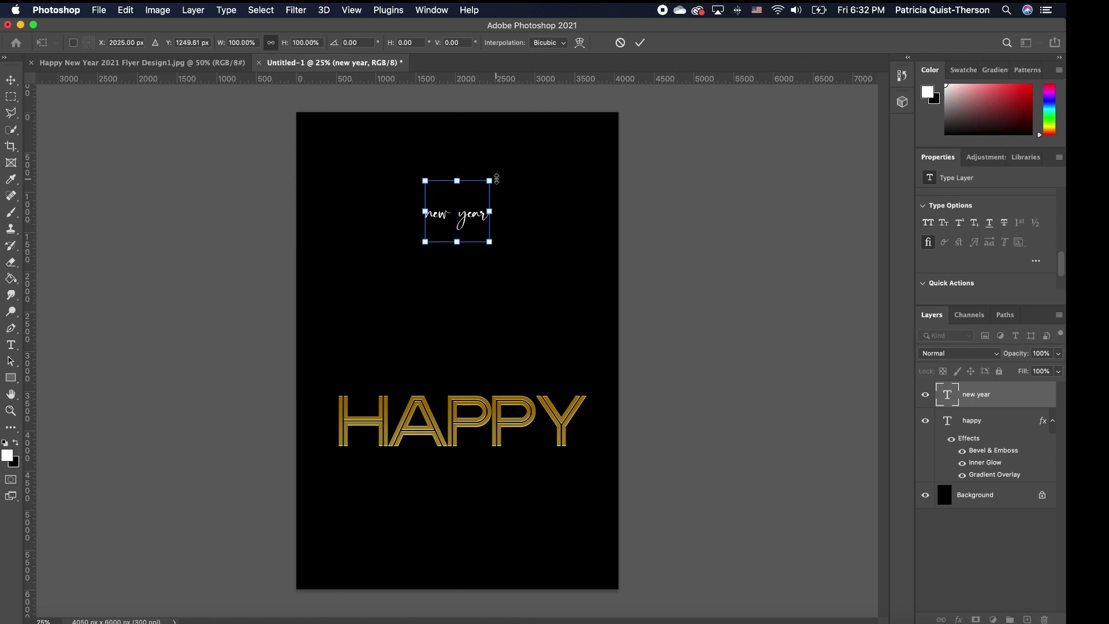
drag(509, 176, 599, 91)
key(Return)
drag(543, 185, 532, 457)
drag(546, 370, 583, 335)
drag(509, 462, 506, 471)
key(Return)
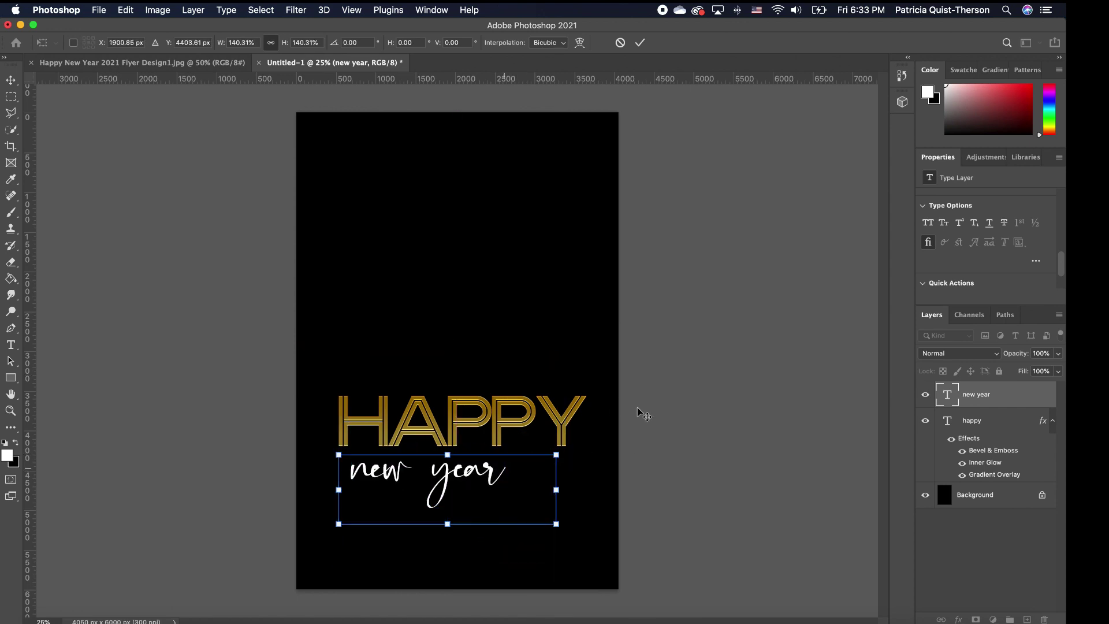
click(670, 347)
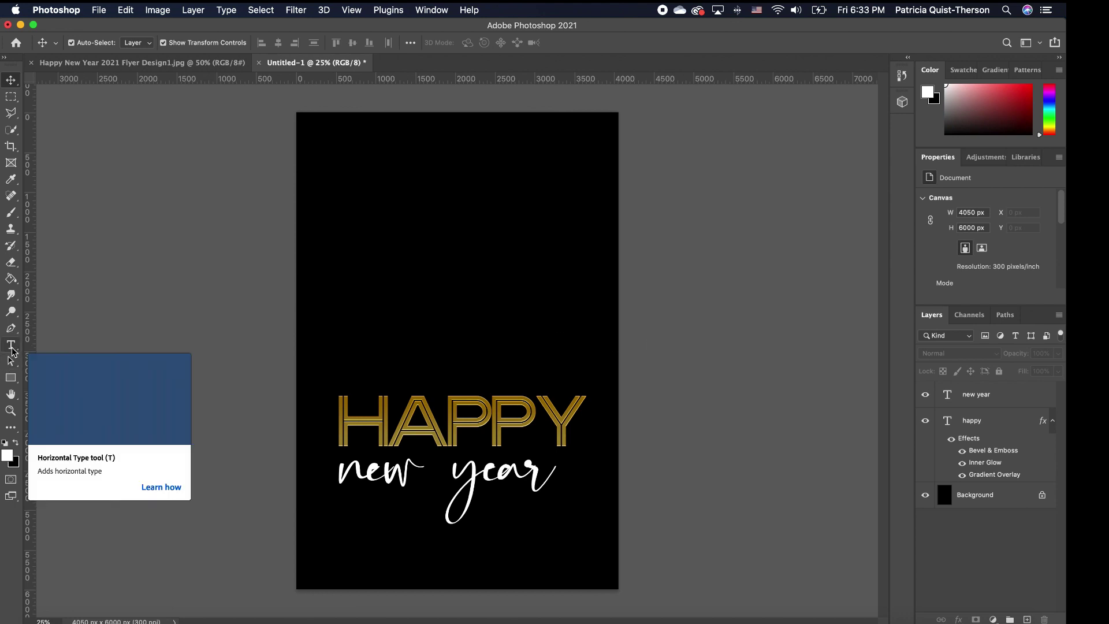
- Add the text "2021" in the upper part of the canvas and enlarge it to about 365 pt
click(11, 346)
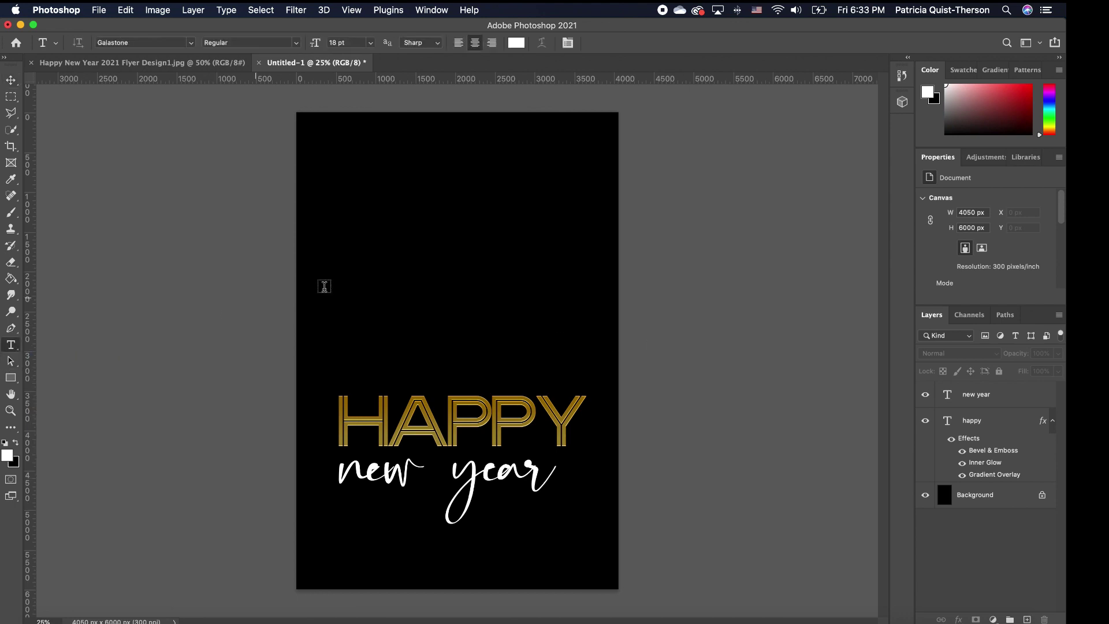
click(381, 212)
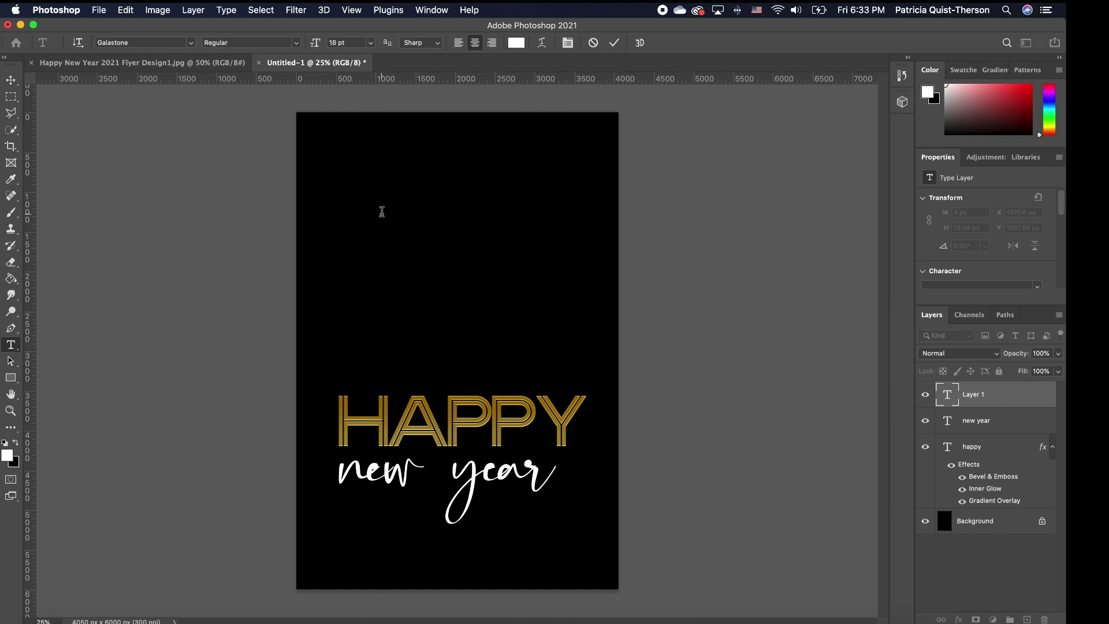
text(2021)
click(11, 97)
click(11, 80)
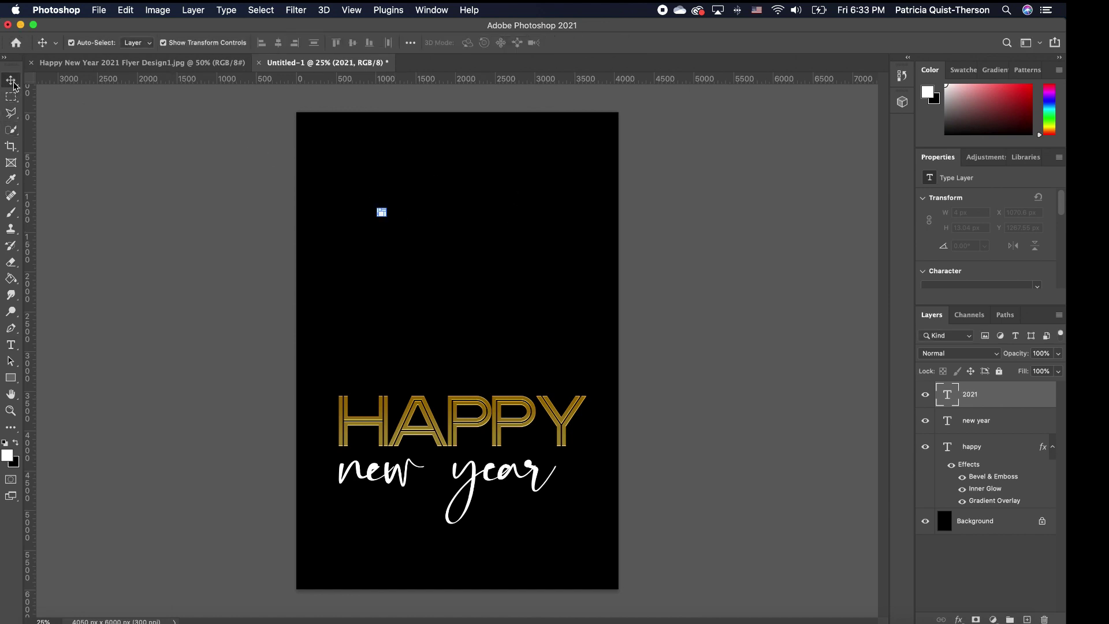
drag(381, 212, 586, 139)
drag(442, 170, 449, 219)
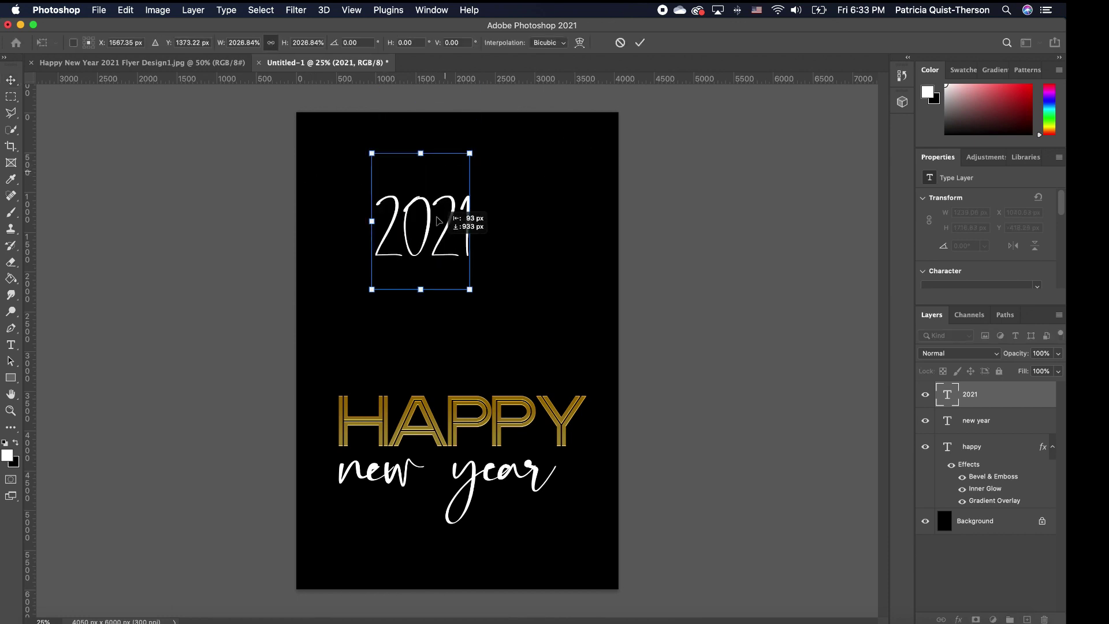
key(Return)
- Change the font of the "2021" text to Dazzle Unicase Thin
double_click(452, 220)
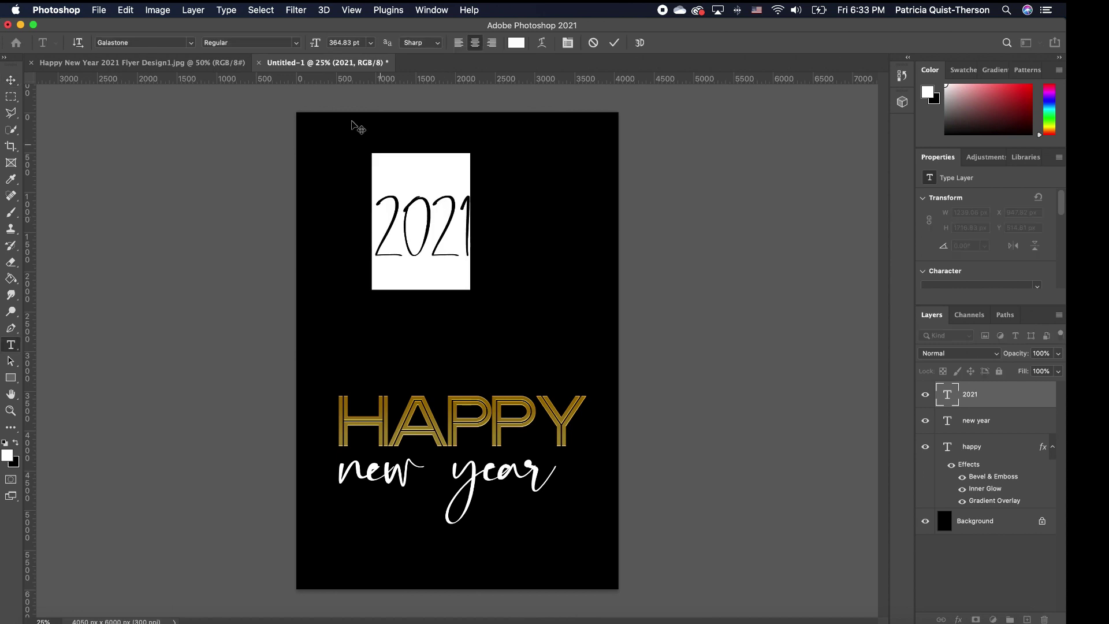
click(192, 43)
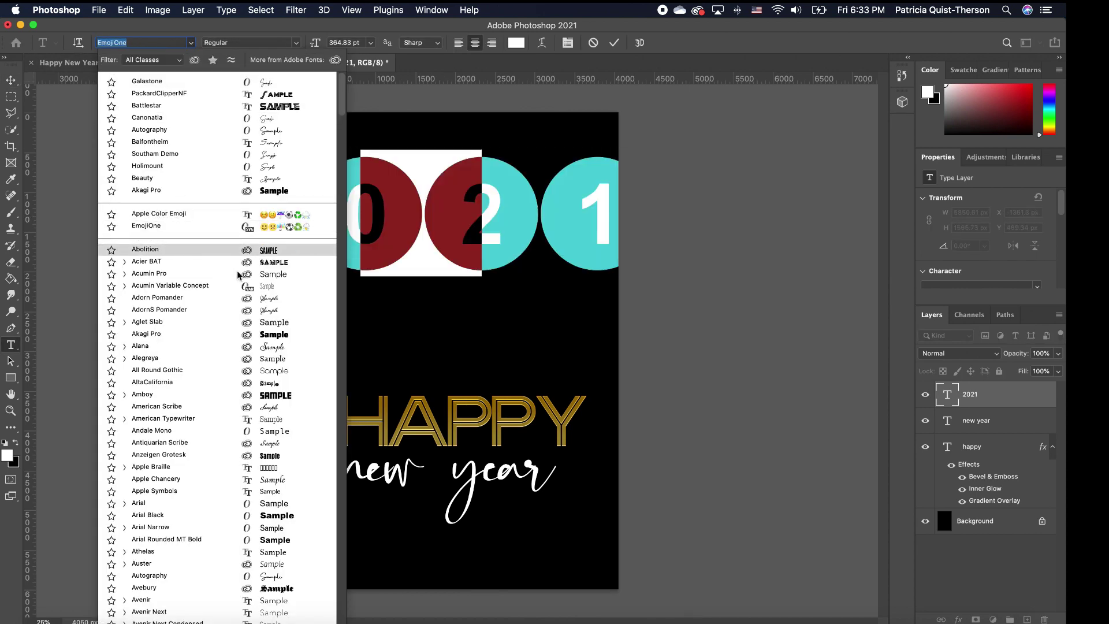
drag(344, 98, 345, 194)
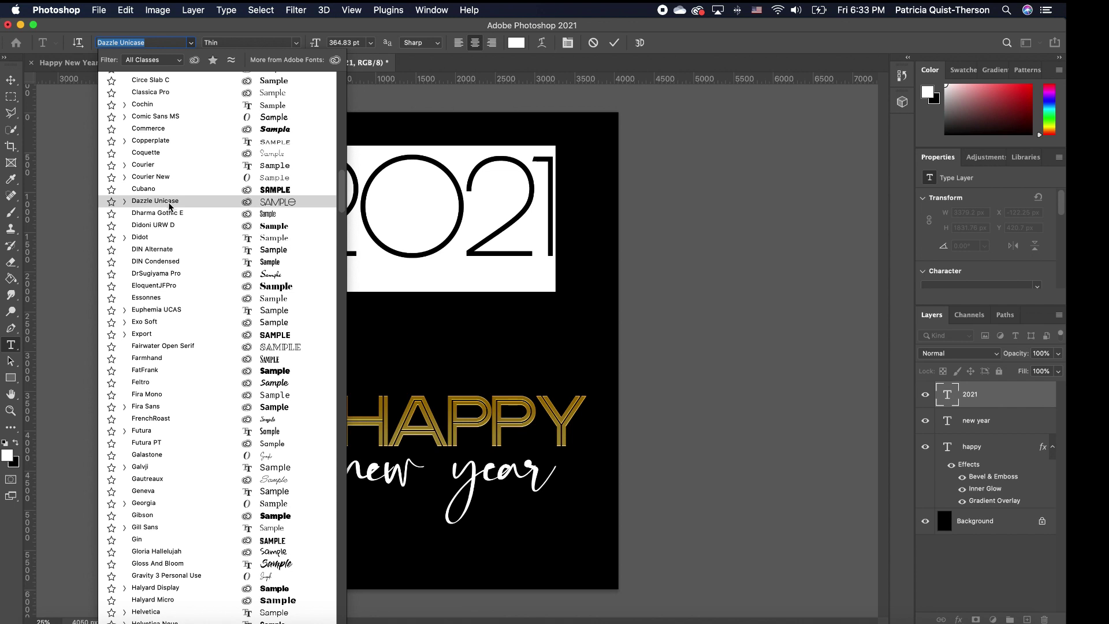
click(169, 205)
click(10, 80)
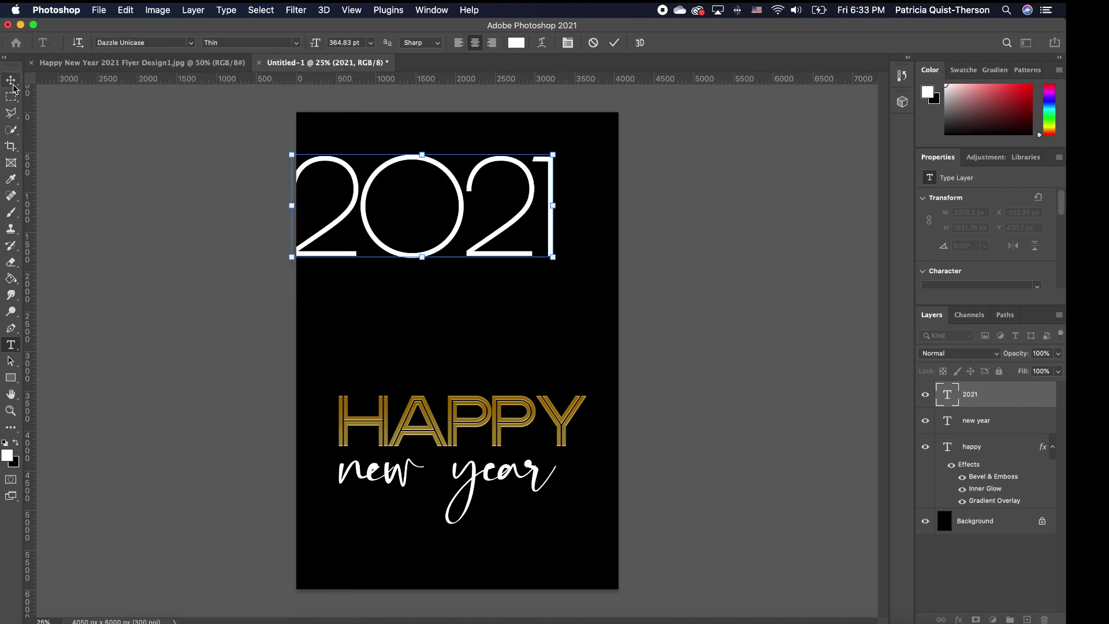
- Move the "2021" text to the lower edge of the canvas, just below and slightly overlapping "new year"
drag(461, 237, 498, 560)
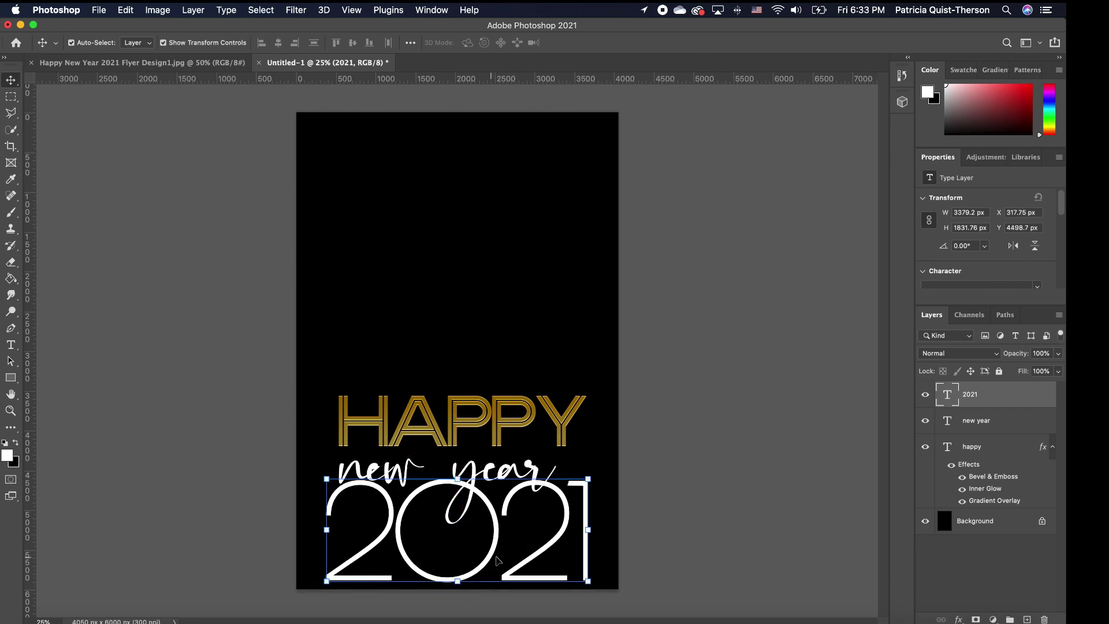
double_click(558, 516)
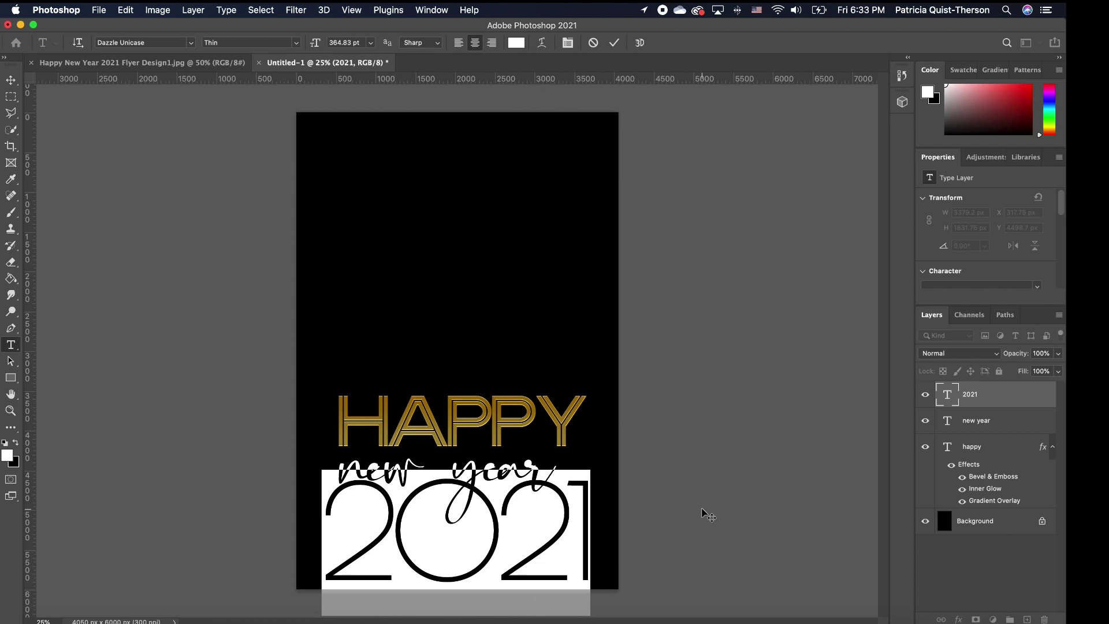
click(10, 76)
click(638, 520)
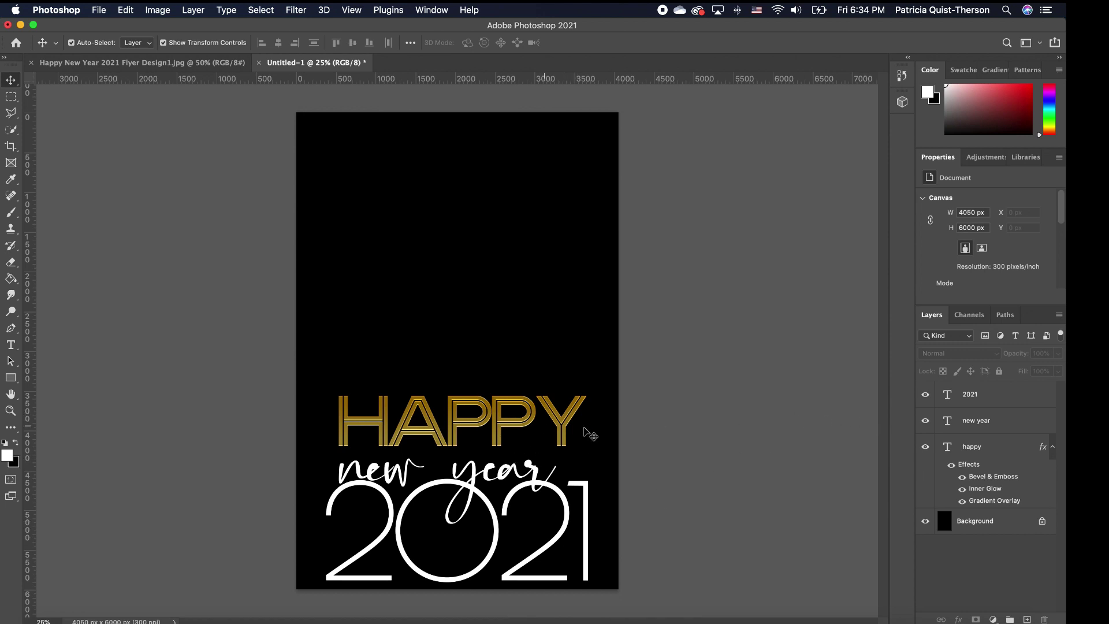
- Copy the layer style of the "happy" text and paste it onto the "2021" text
right_click(977, 448)
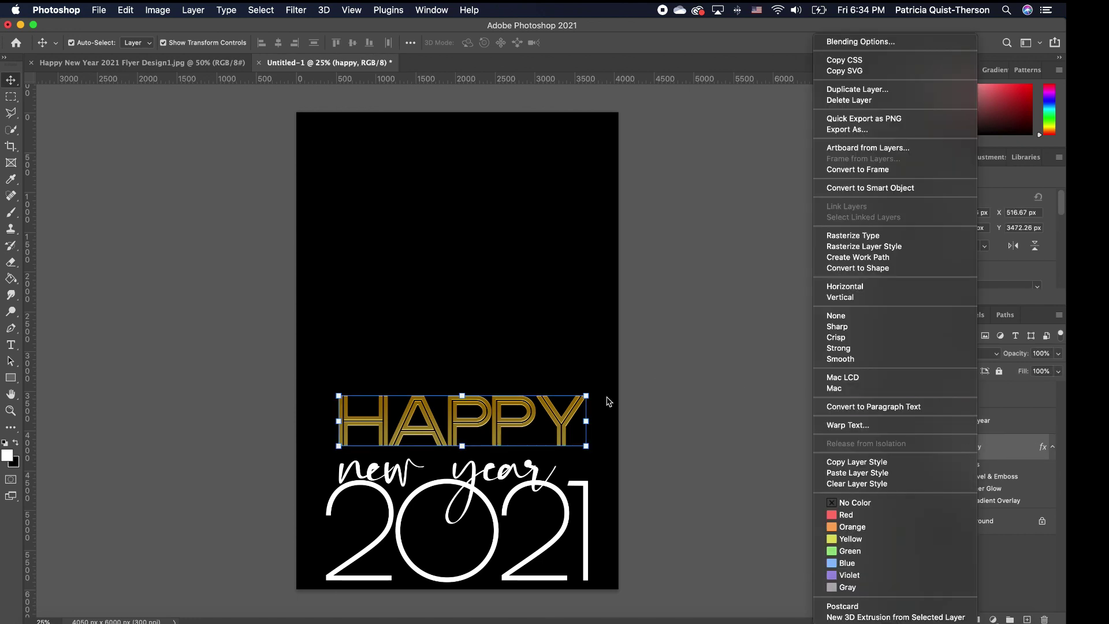
click(864, 463)
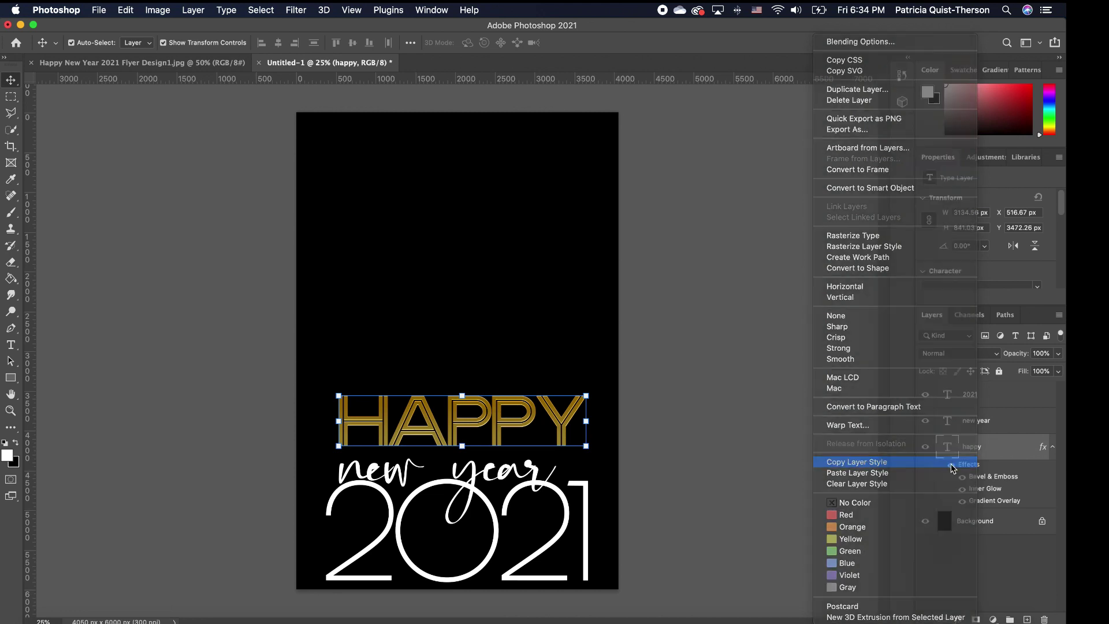
click(1012, 396)
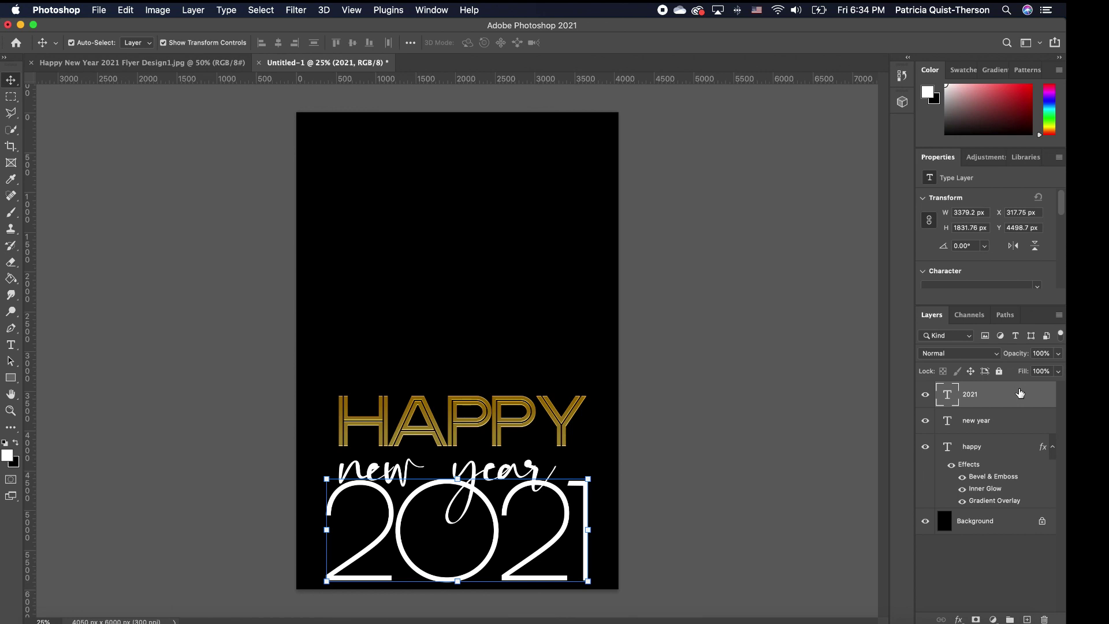
right_click(1004, 395)
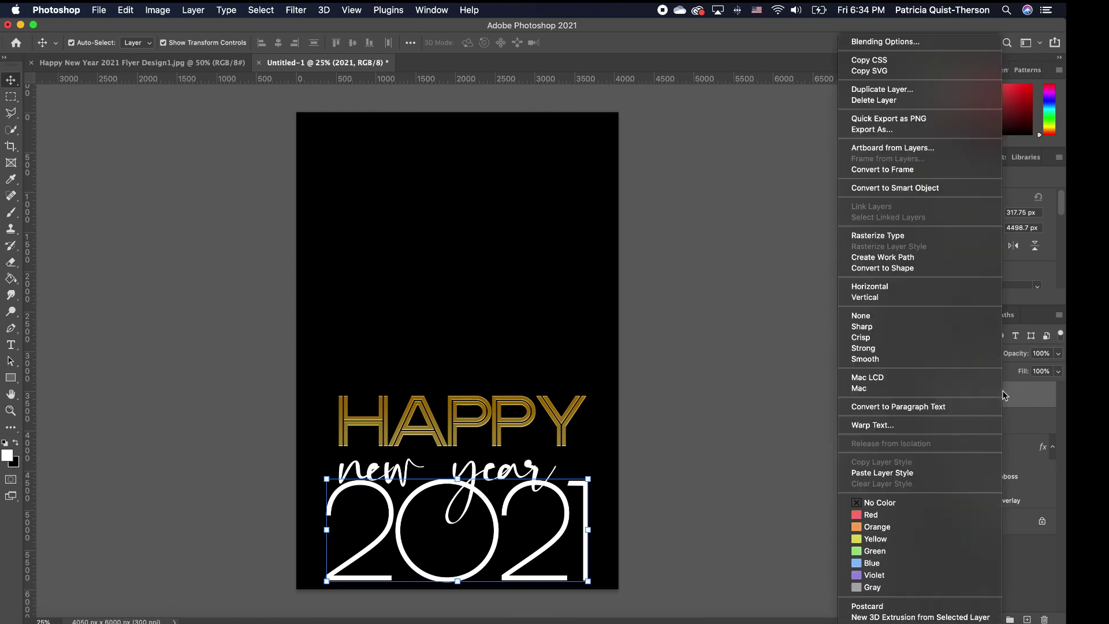
click(895, 477)
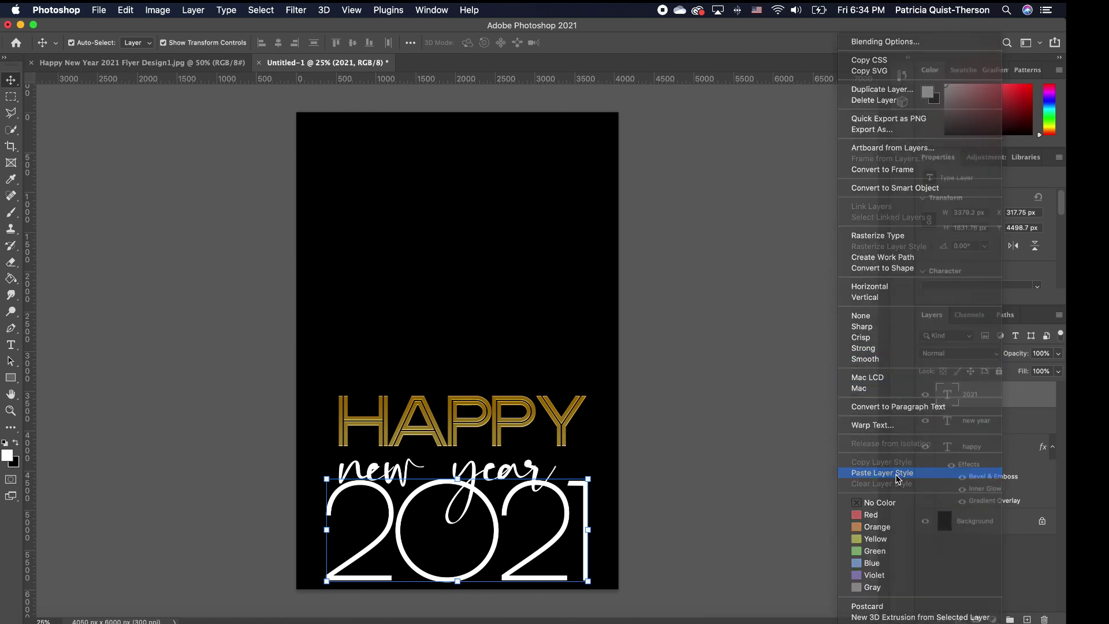
click(737, 473)
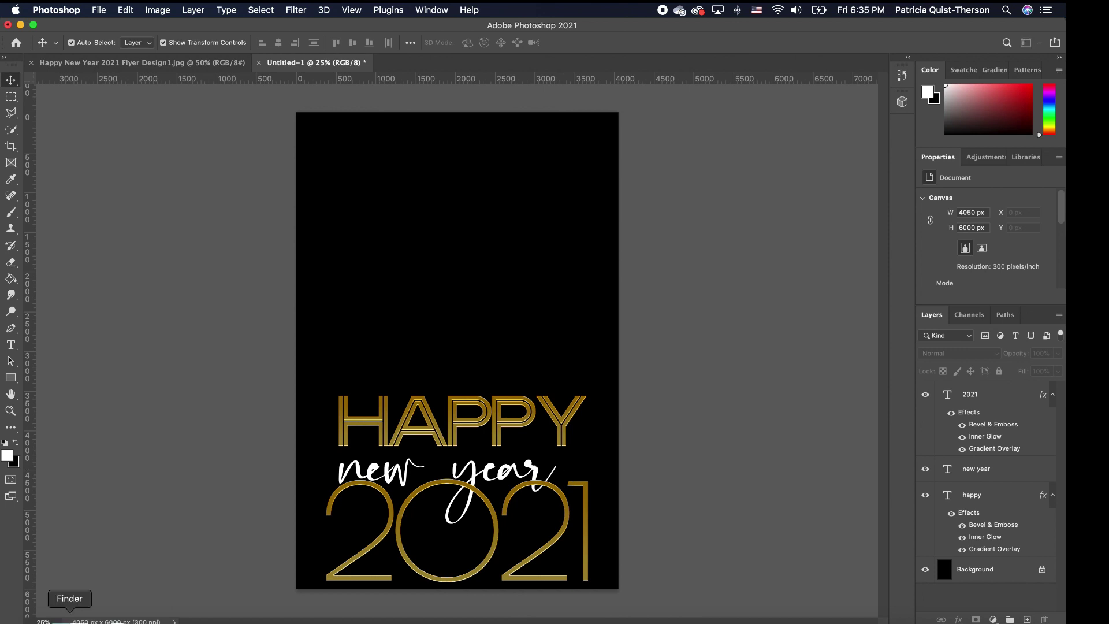
- Place the golden clock image from the New Year 2020 folder in Finder onto the flyer, centred above "HAPPY"
click(69, 618)
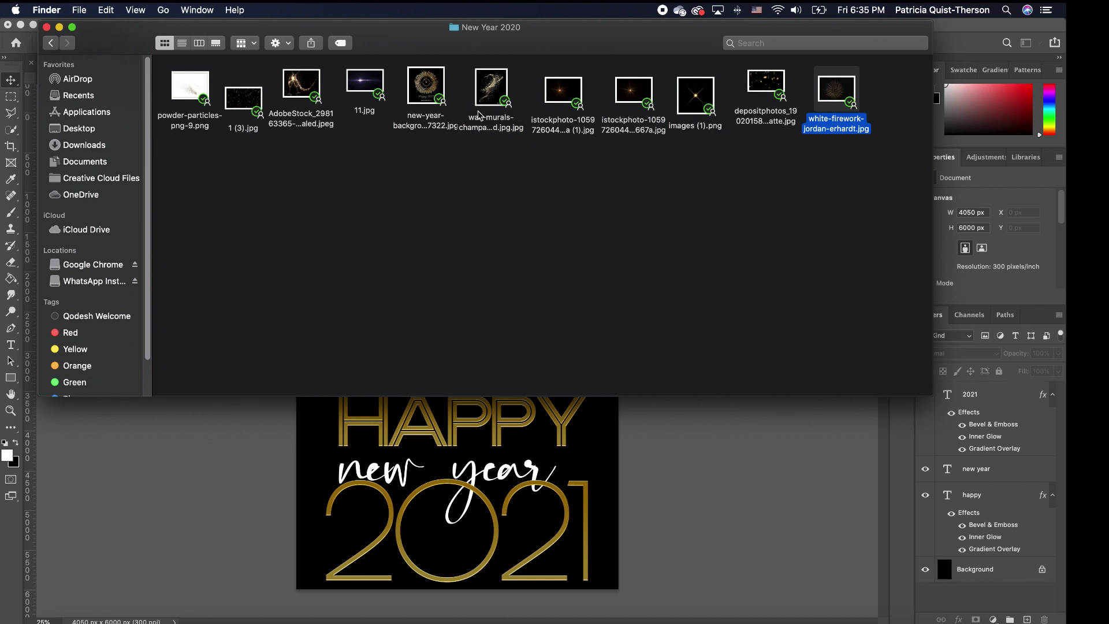
drag(428, 97, 448, 448)
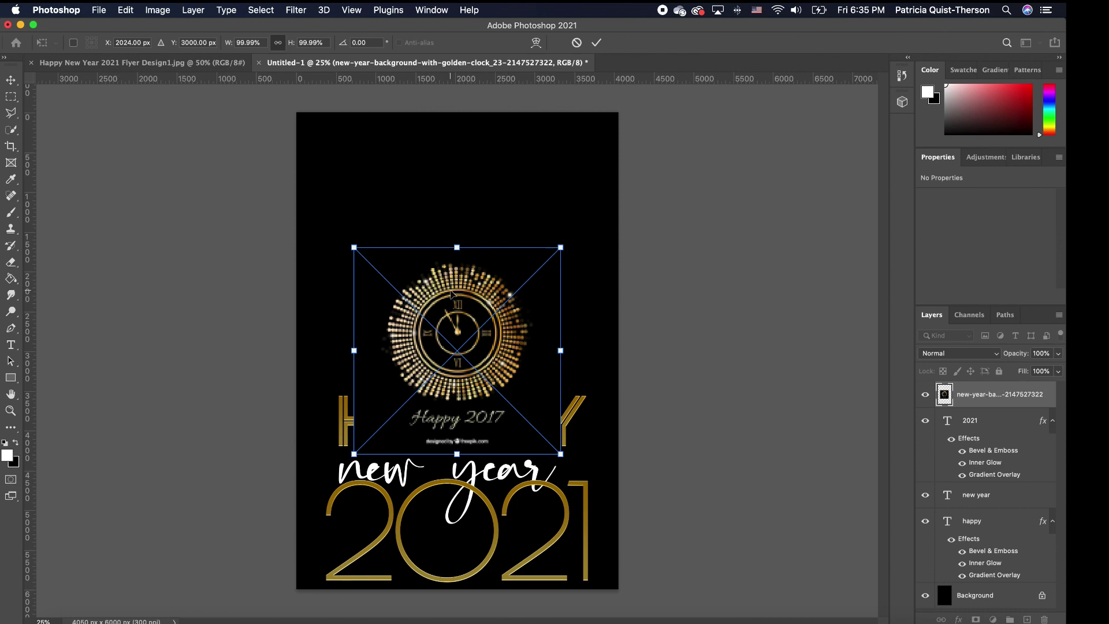
drag(451, 293, 457, 208)
key(Return)
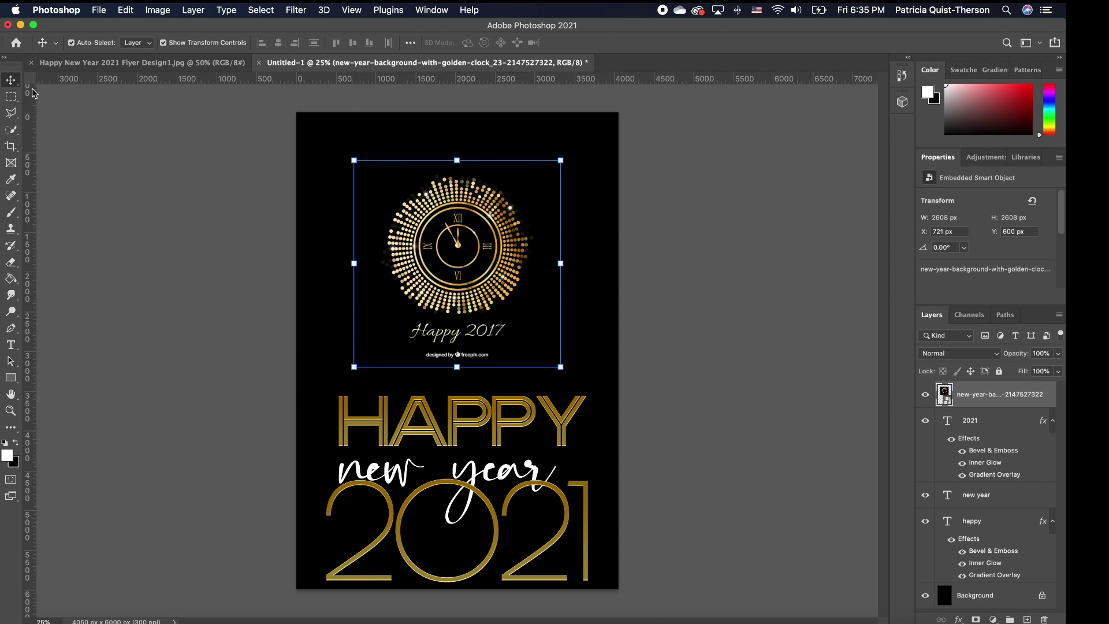
- Rasterize the clock image and erase the "Happy 2017" and freepik text beneath the clock within a rectangular selection
click(10, 96)
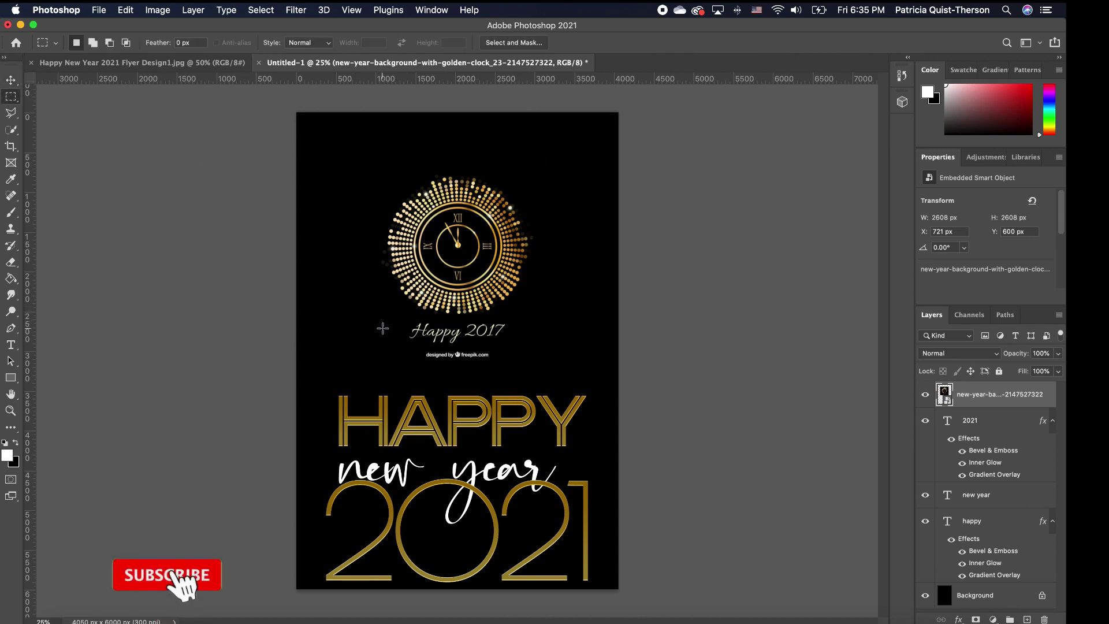
drag(335, 316, 590, 371)
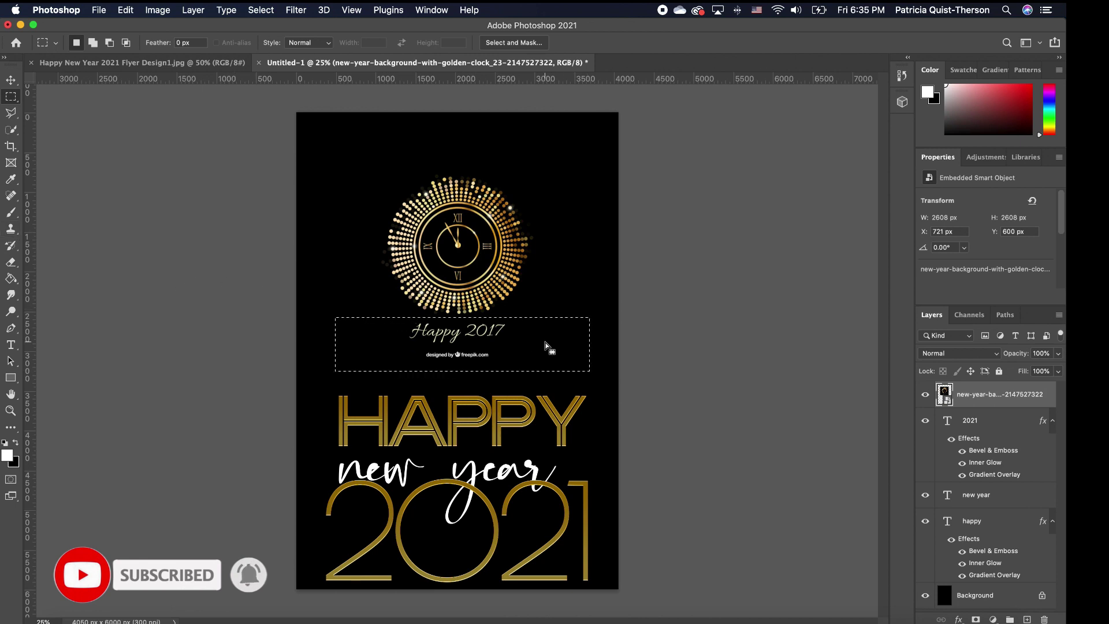
click(10, 262)
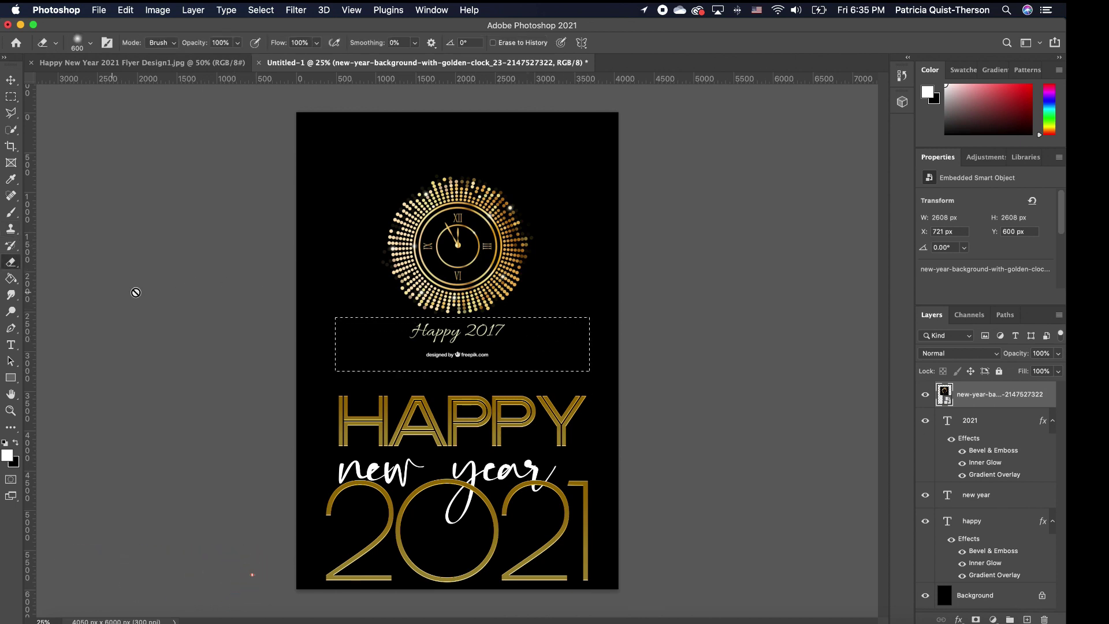
click(527, 354)
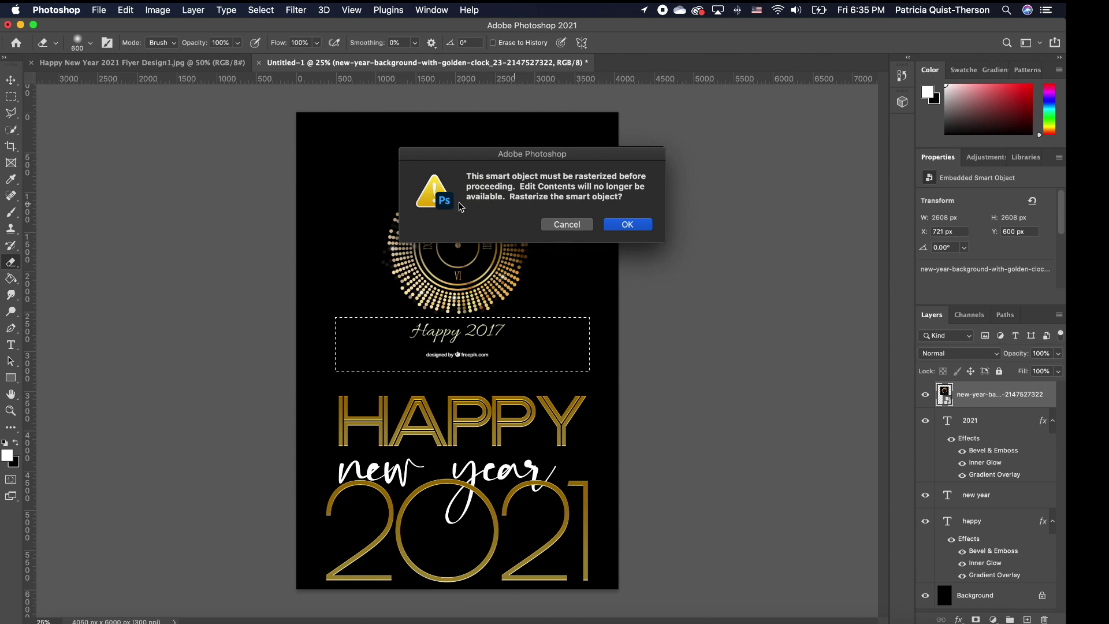
click(628, 226)
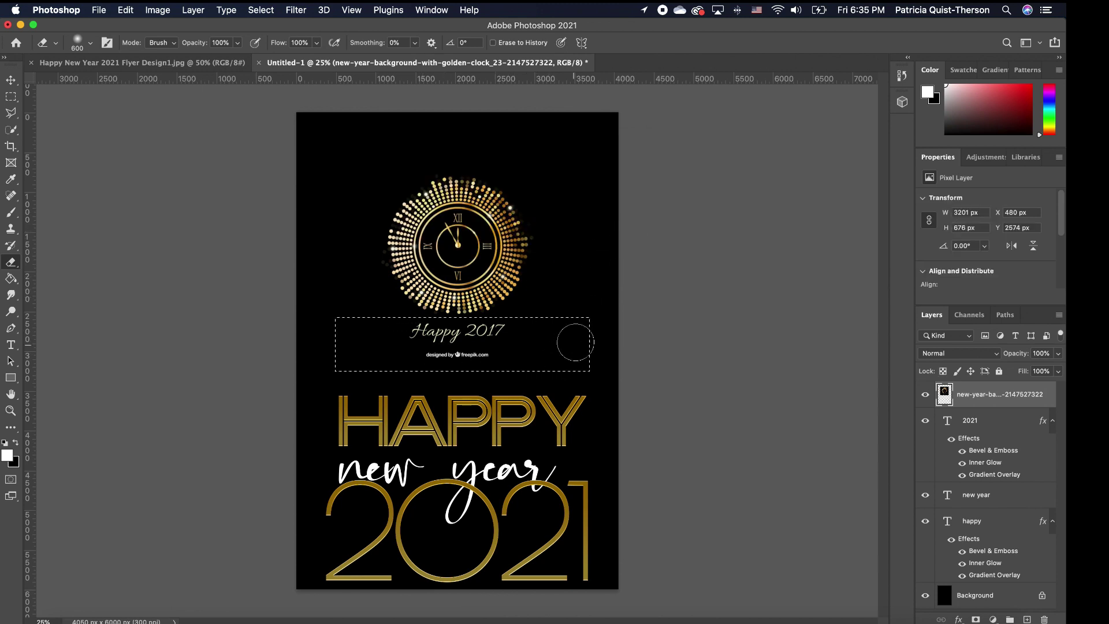
mouse_move(572, 339)
mouse_down()
mouse_move(415, 336)
mouse_move(445, 344)
mouse_move(433, 358)
mouse_move(590, 354)
mouse_move(401, 334)
mouse_move(651, 322)
mouse_move(346, 347)
mouse_move(693, 342)
mouse_up()
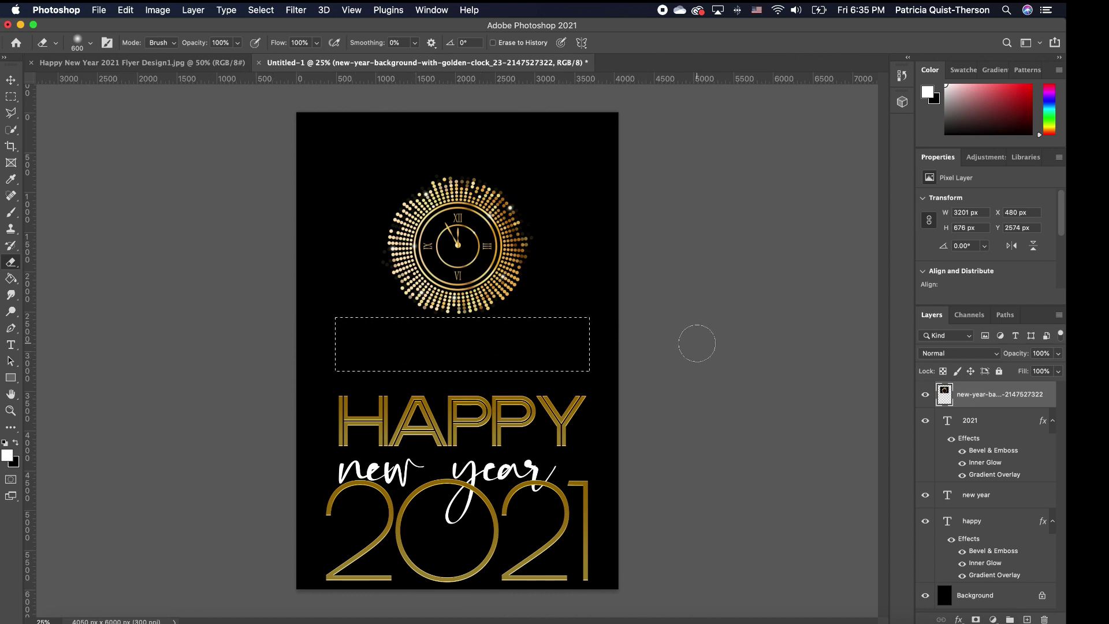
key(super+d)
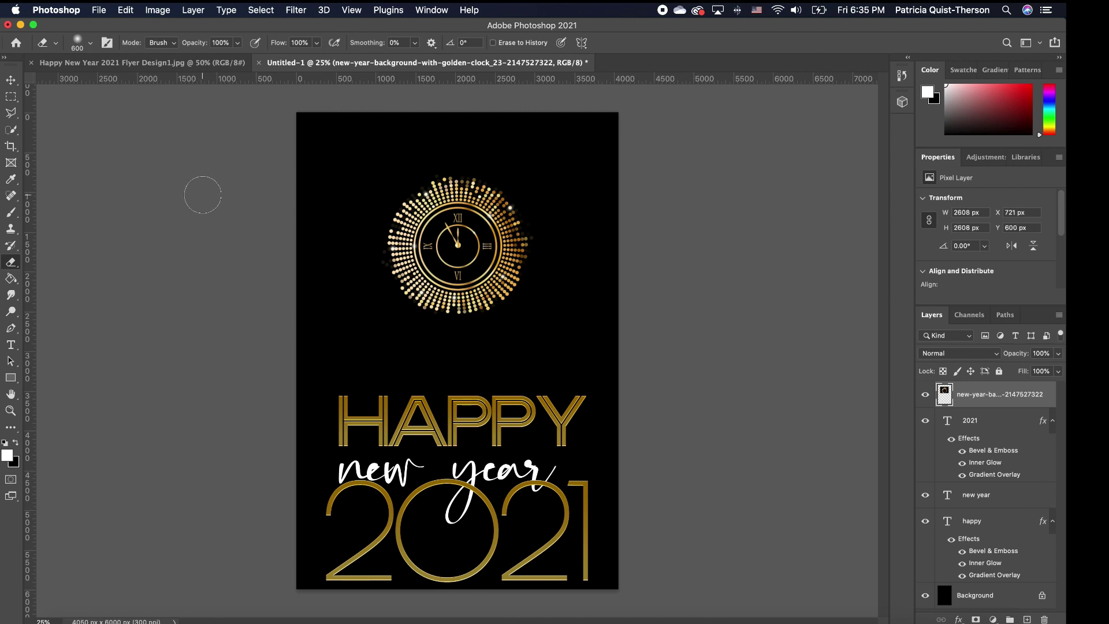
- Move the clock image down over the "2021" text and scale it to about 77%
click(11, 80)
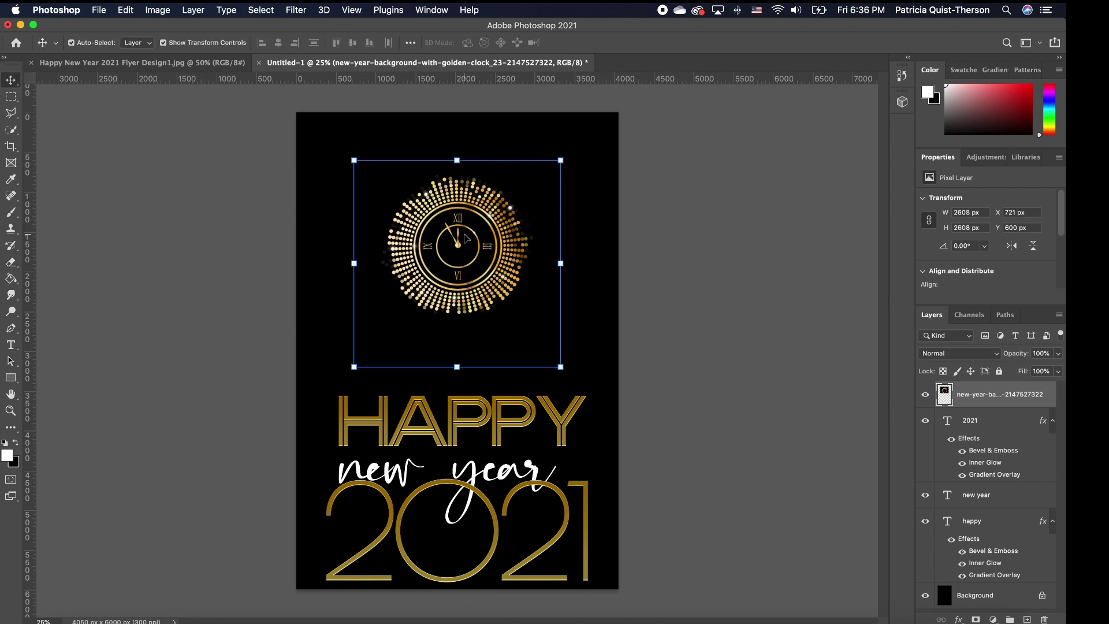
drag(464, 249, 459, 514)
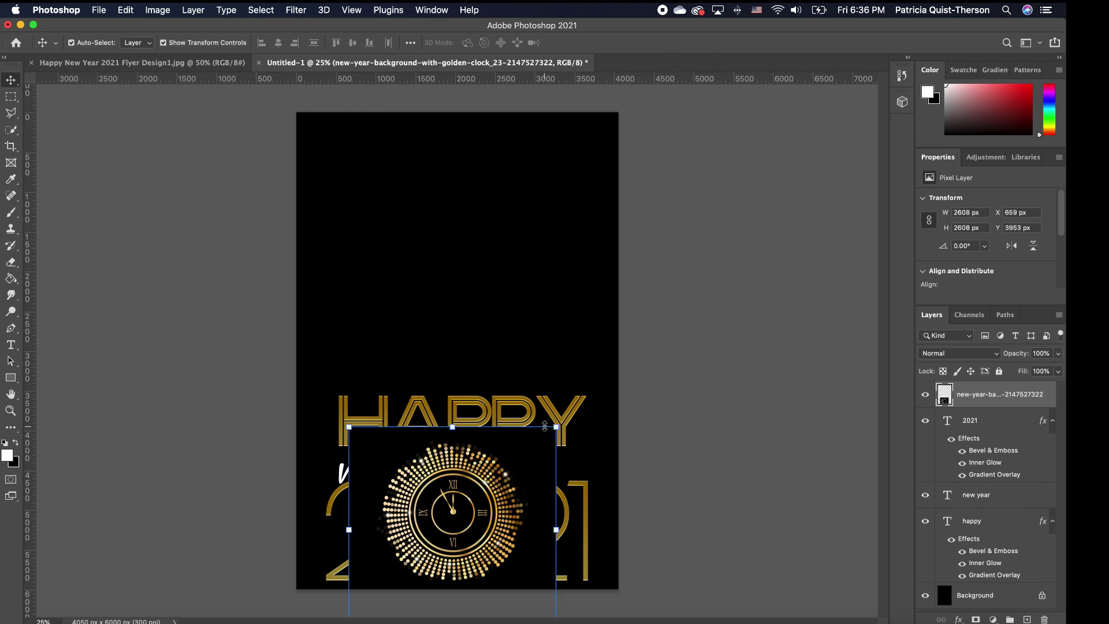
drag(554, 426, 492, 490)
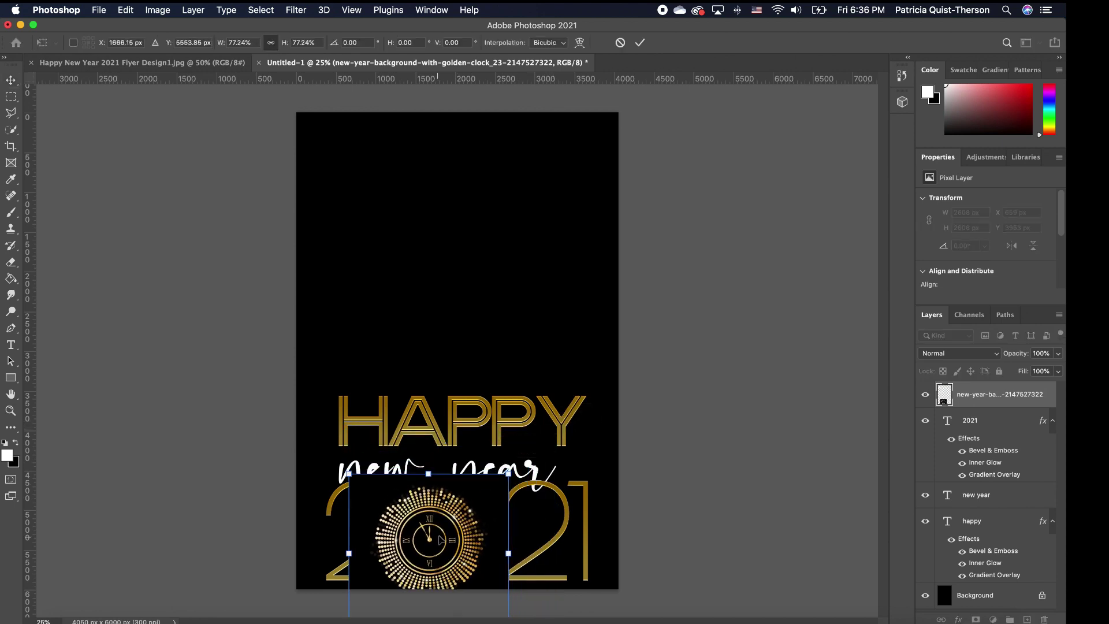
drag(442, 540, 479, 500)
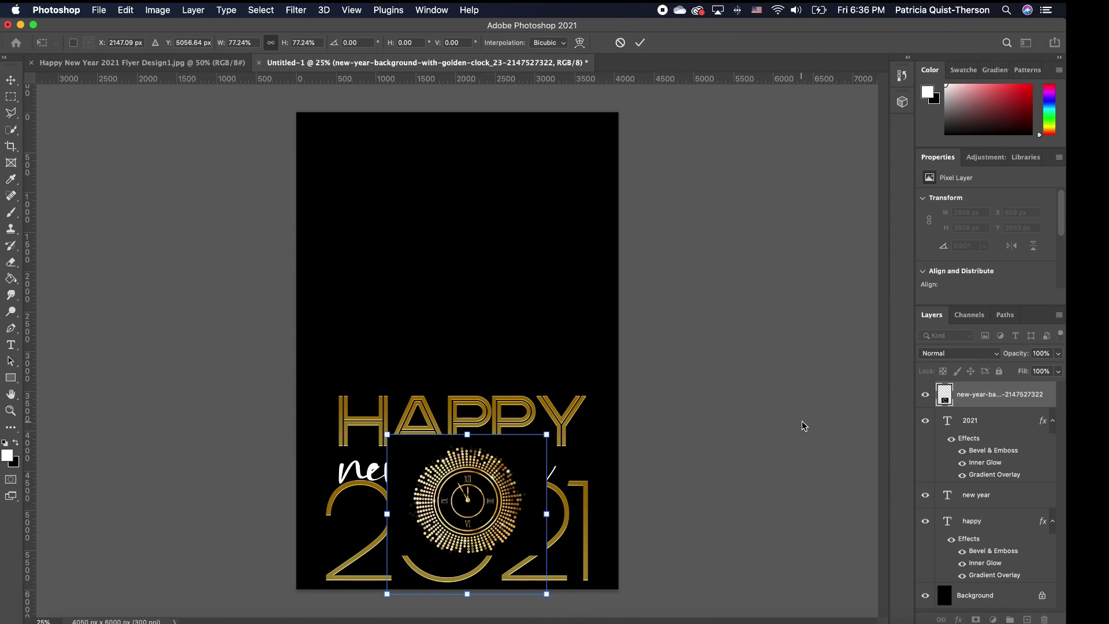
- Set the clock layer's blend mode to Screen and apply its transform
click(998, 355)
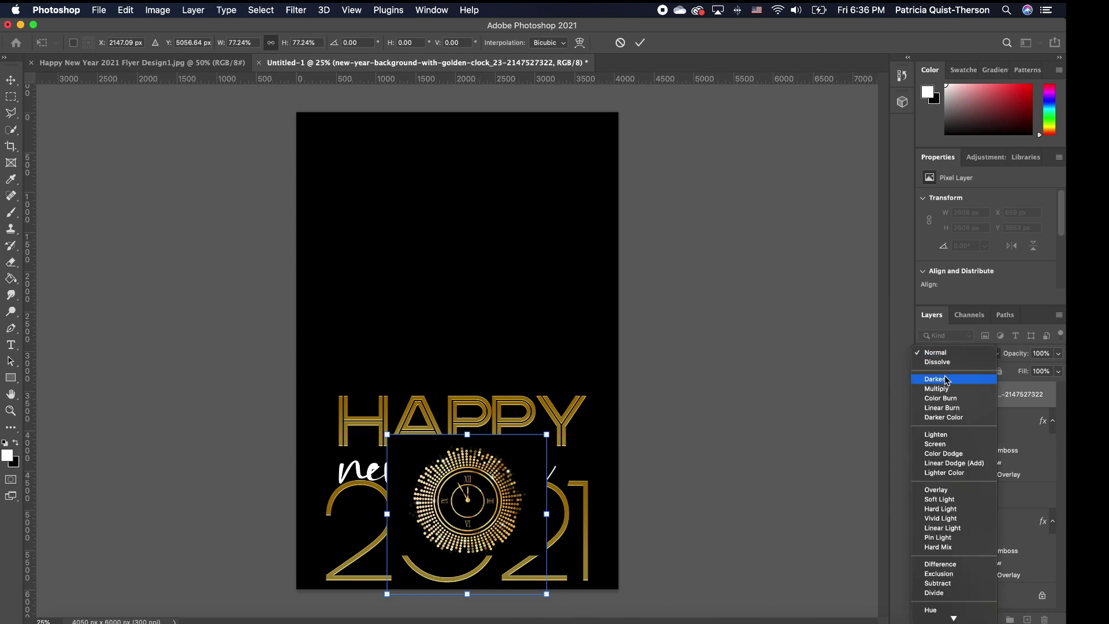
click(948, 444)
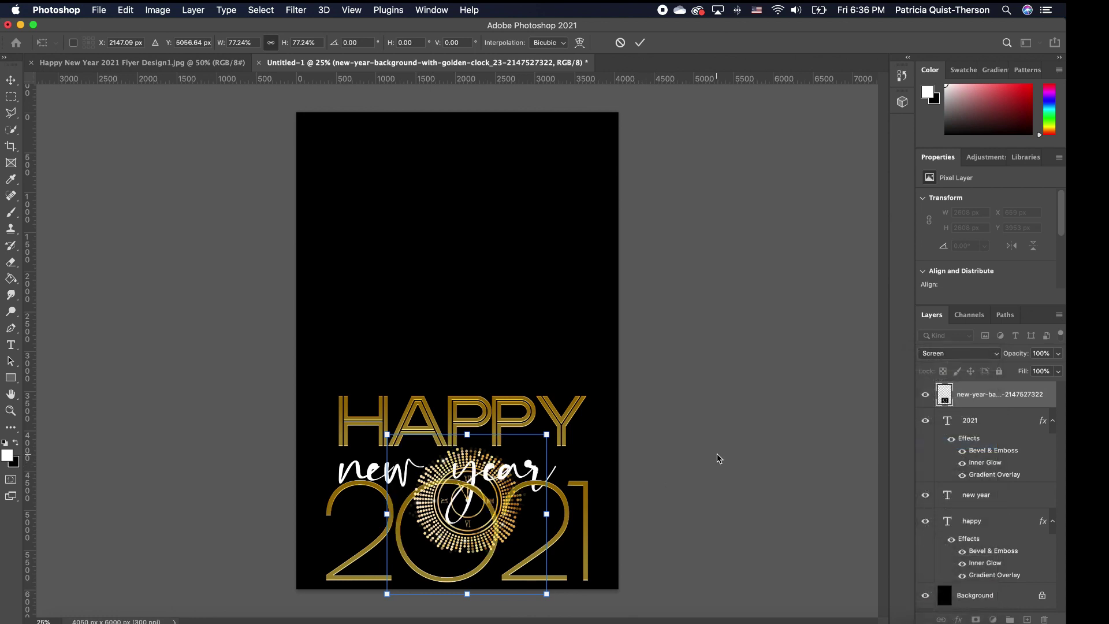
key(Return)
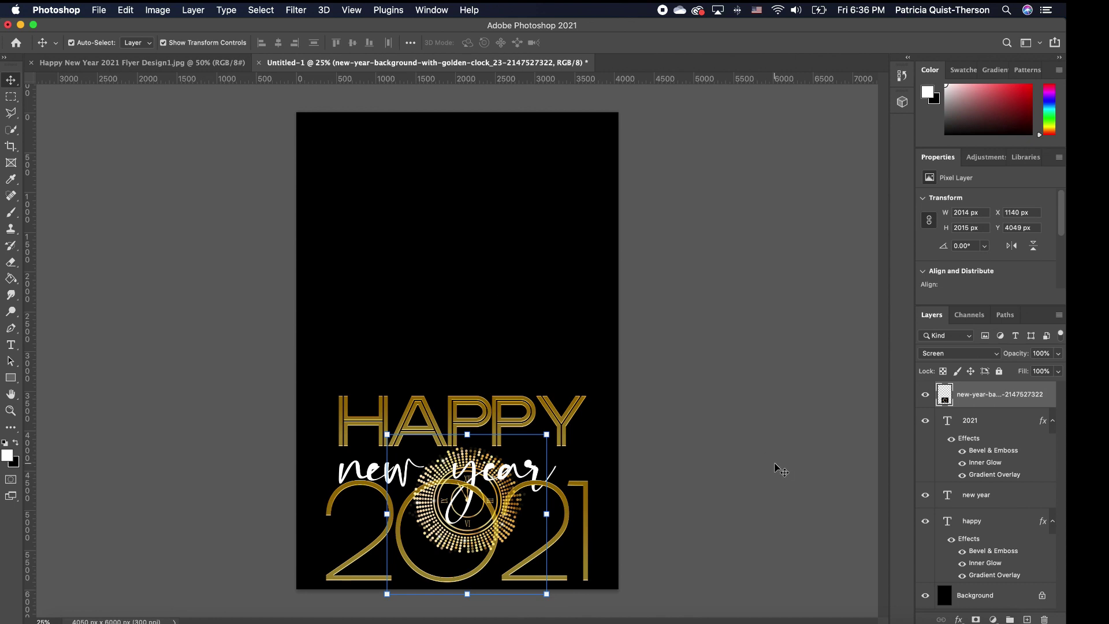
- Scale the clock down further to about 69% and centre it inside the "0" of "2021"
drag(546, 434, 493, 489)
drag(439, 516, 463, 540)
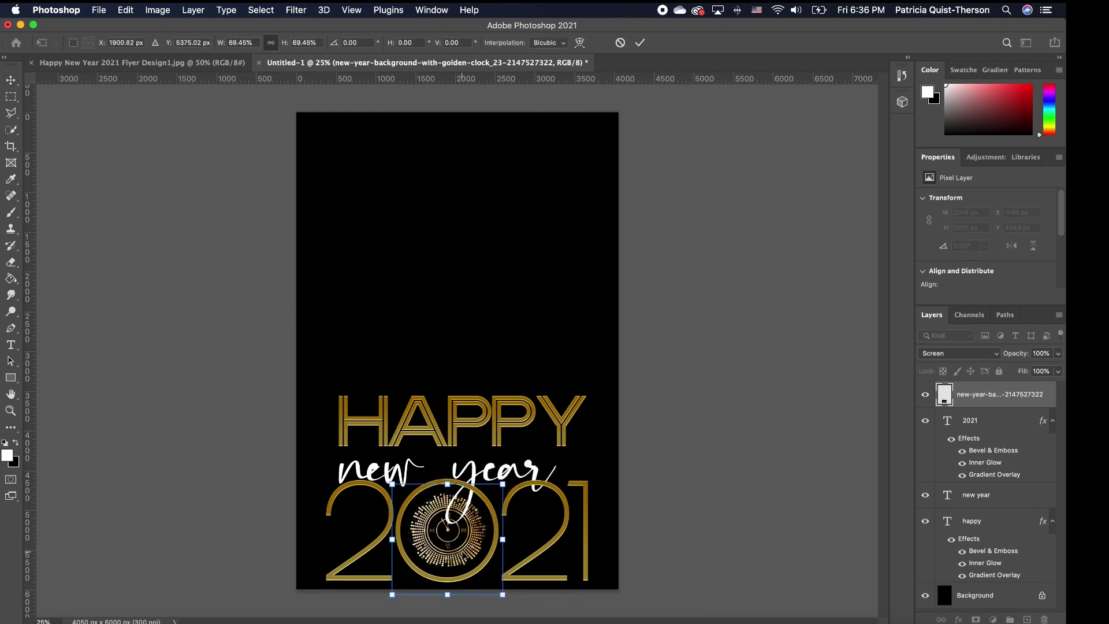
key(Return)
click(674, 494)
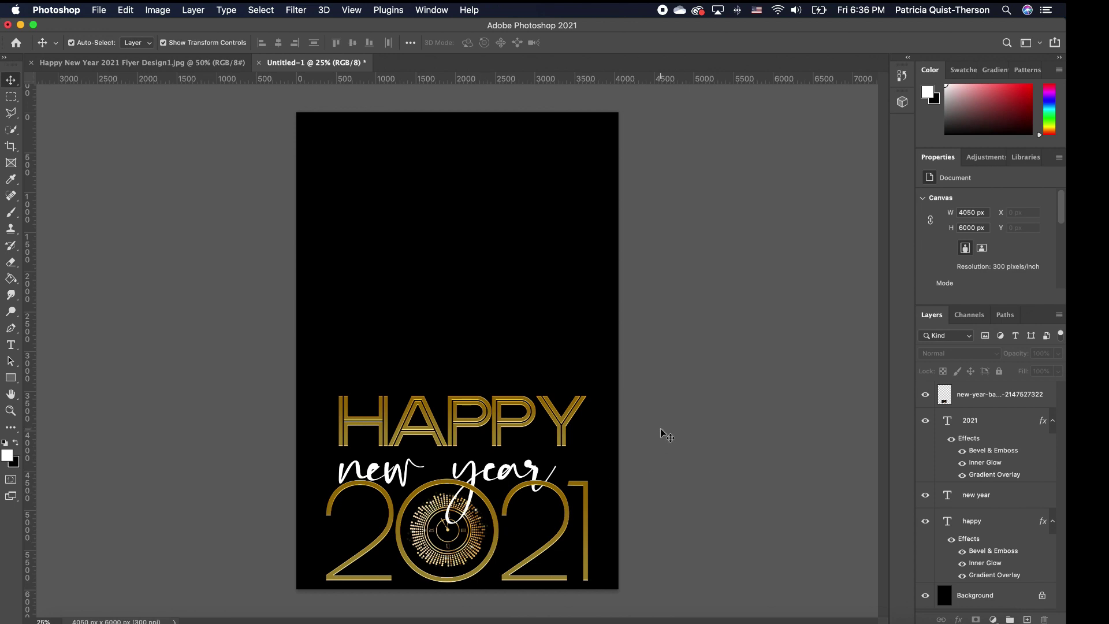
- Place the AdobeStock champagne glasses image from the New Year 2020 folder in Finder onto the flyer above "HAPPY"
click(68, 619)
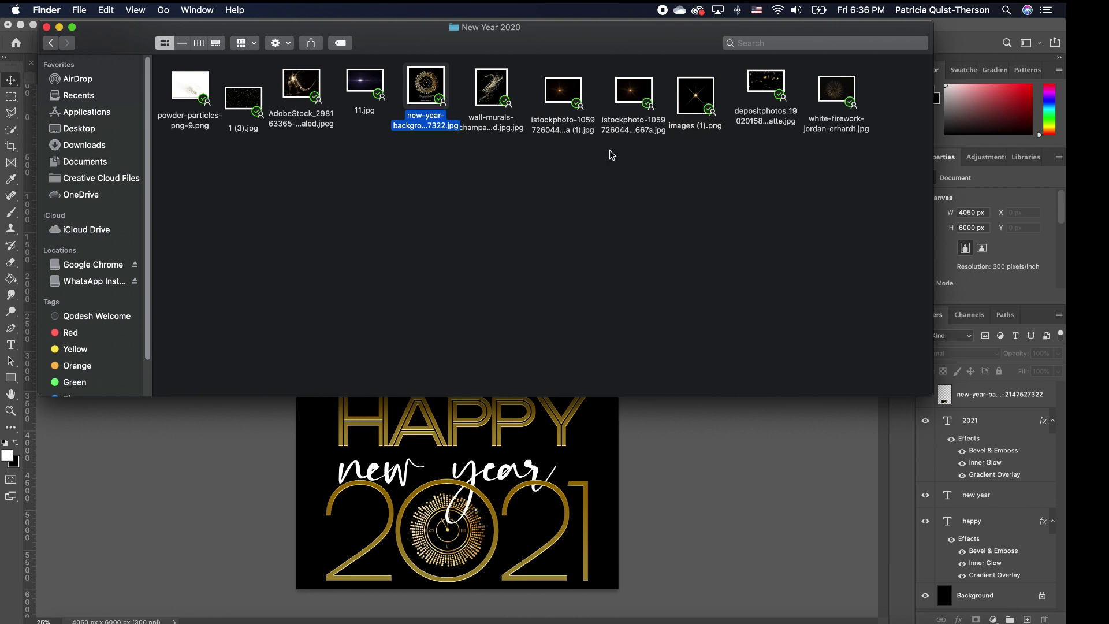
drag(306, 92, 420, 272)
key(Return)
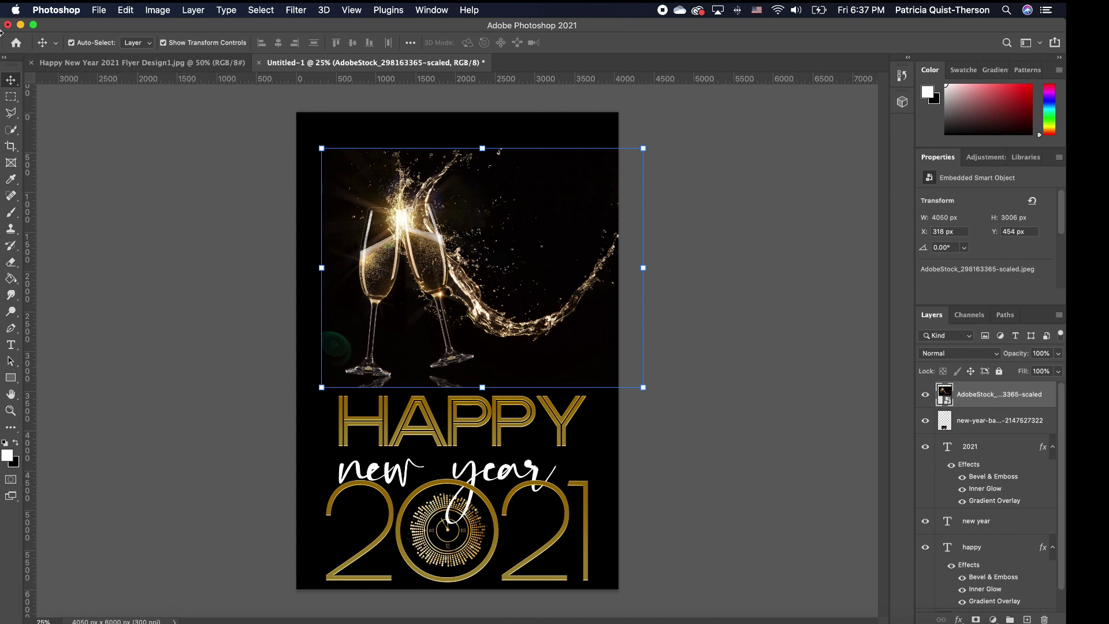
- Outline a polygonal lasso selection around the green lens flare and the reflections beneath the champagne glasses
click(11, 114)
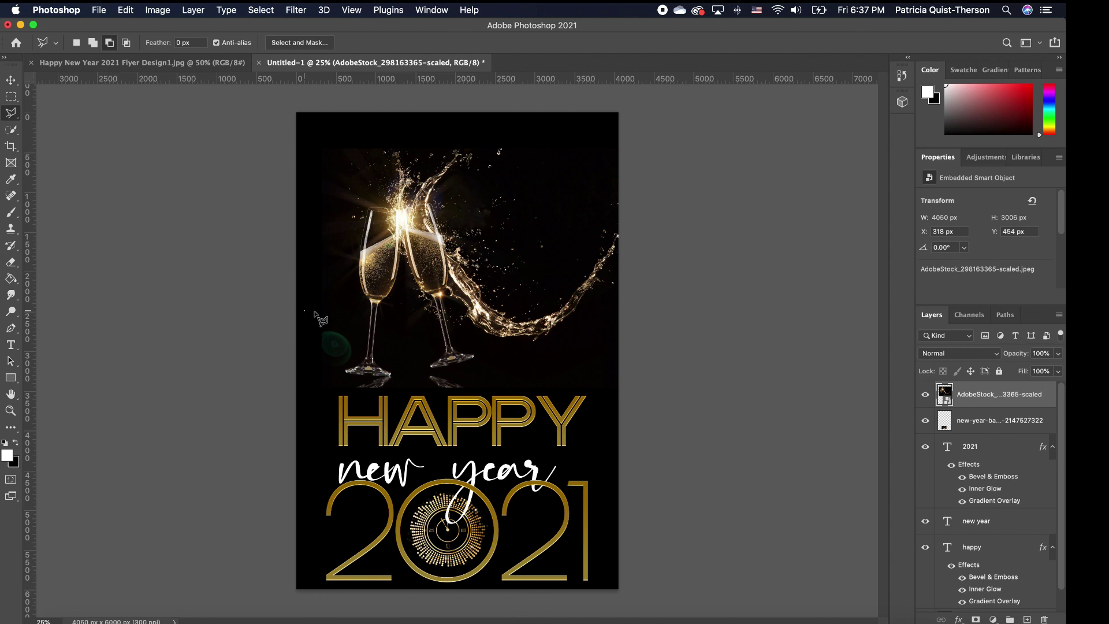
click(356, 312)
click(359, 351)
click(337, 372)
click(337, 381)
click(525, 380)
click(438, 424)
click(325, 417)
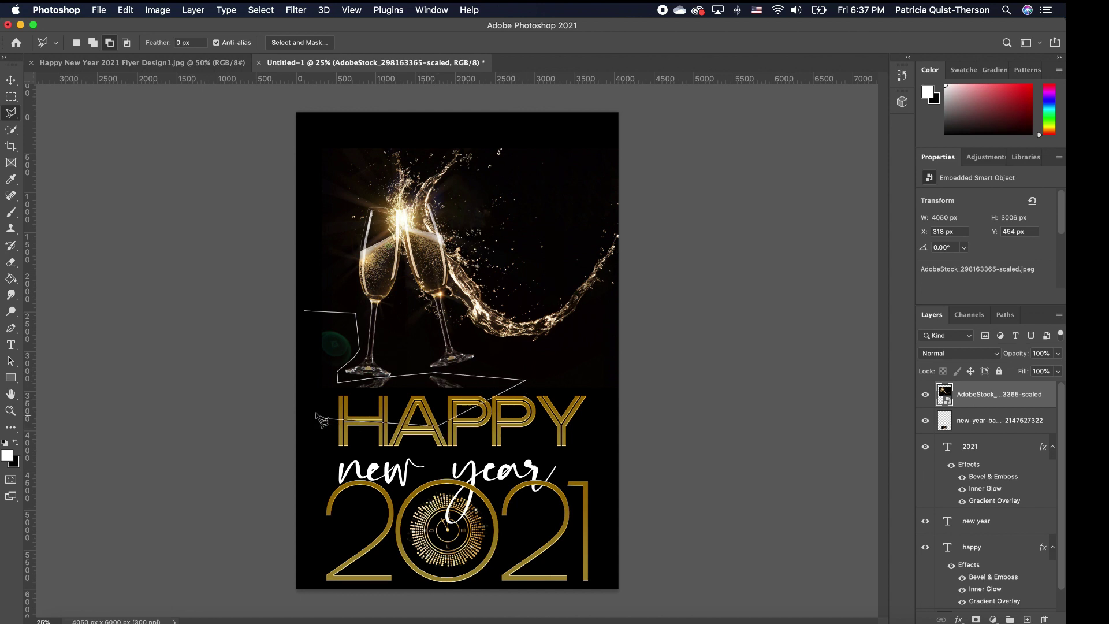
click(287, 365)
click(299, 302)
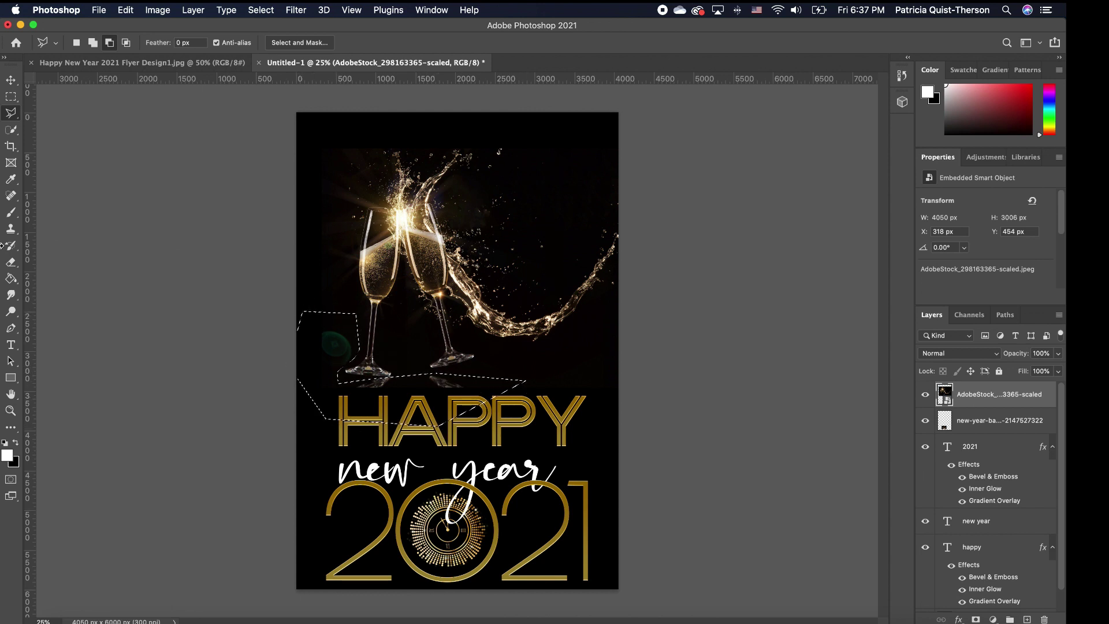
- Rasterize the champagne glasses image, erase the selected flare and reflections, and clear the selection
click(11, 262)
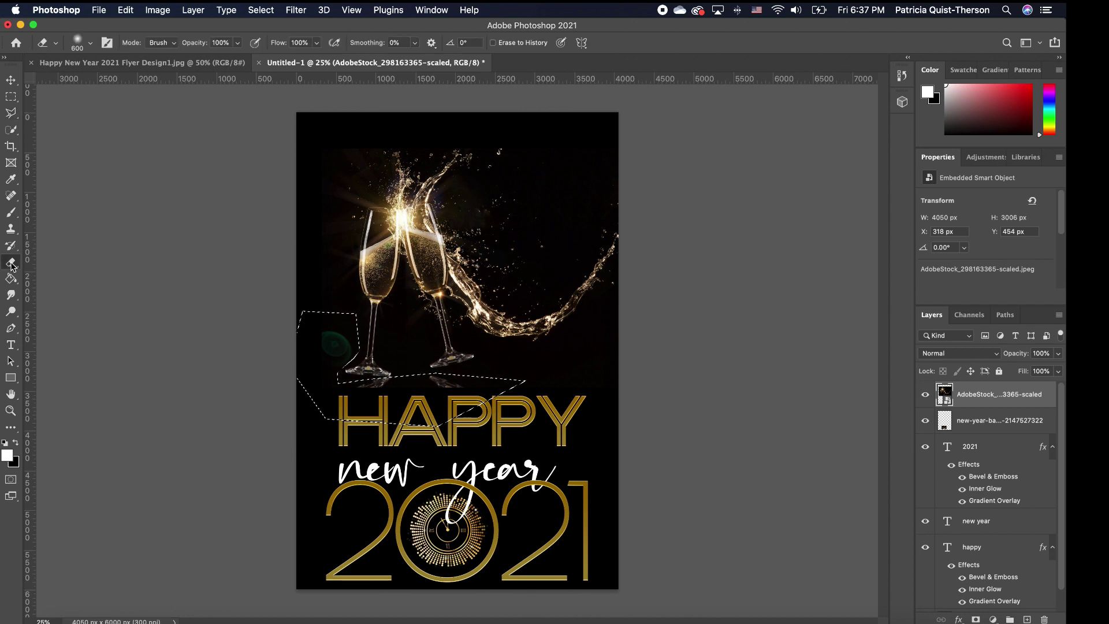
click(472, 390)
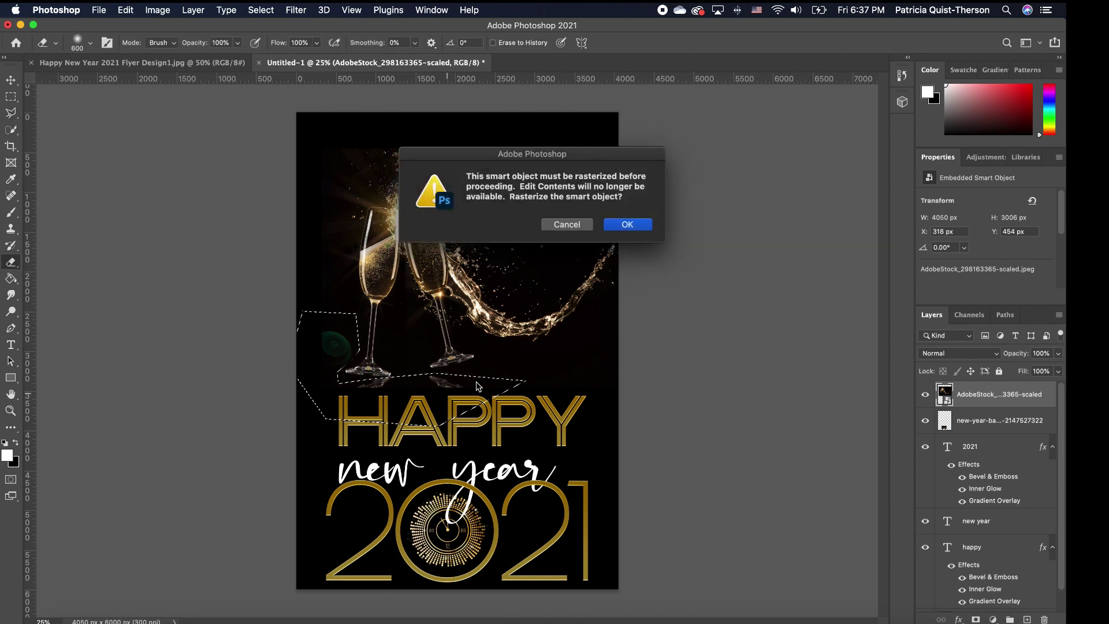
click(628, 225)
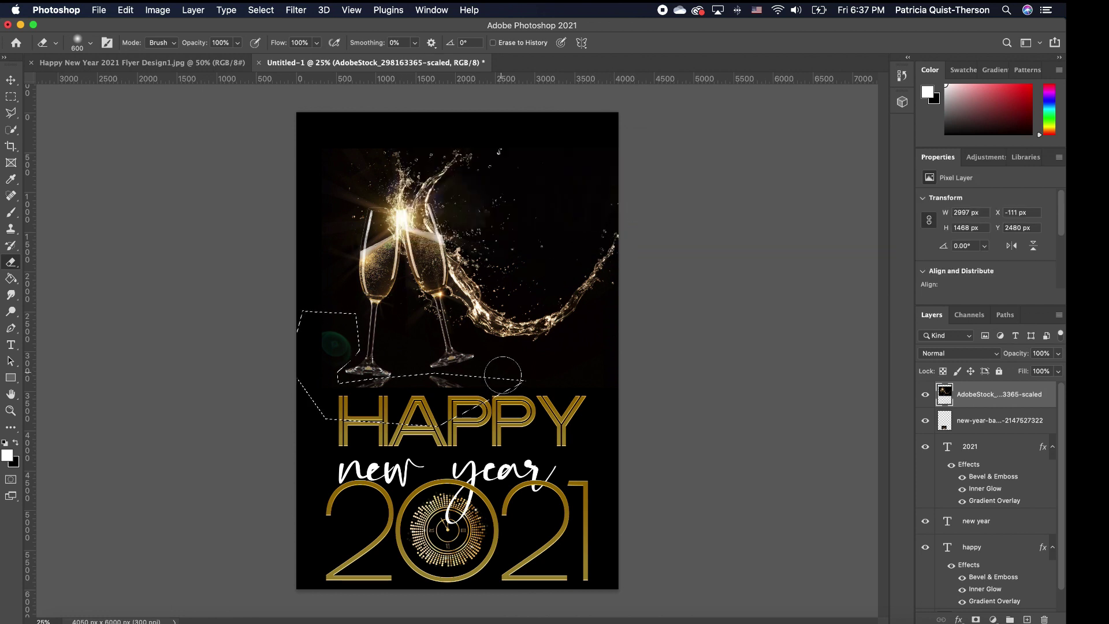
mouse_move(395, 387)
mouse_down()
mouse_move(366, 319)
mouse_move(299, 381)
mouse_up()
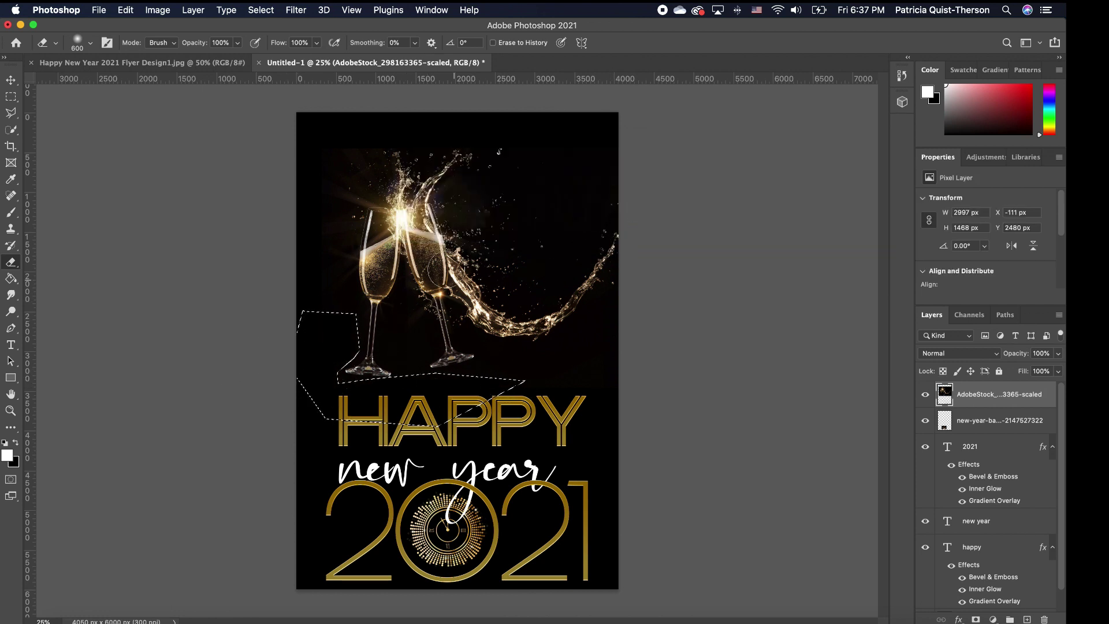
key(super+d)
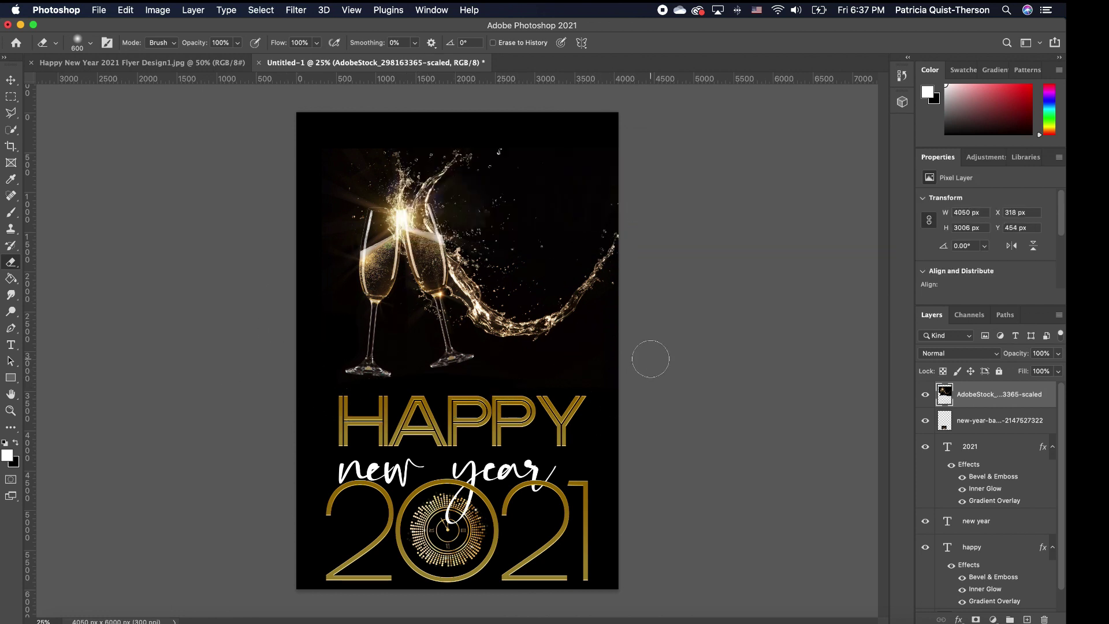
- Set the champagne glasses layer to Screen blending and position the glasses standing on top of "HAPPY", with the splash reaching the canvas's right edge
key(v)
drag(408, 259, 402, 283)
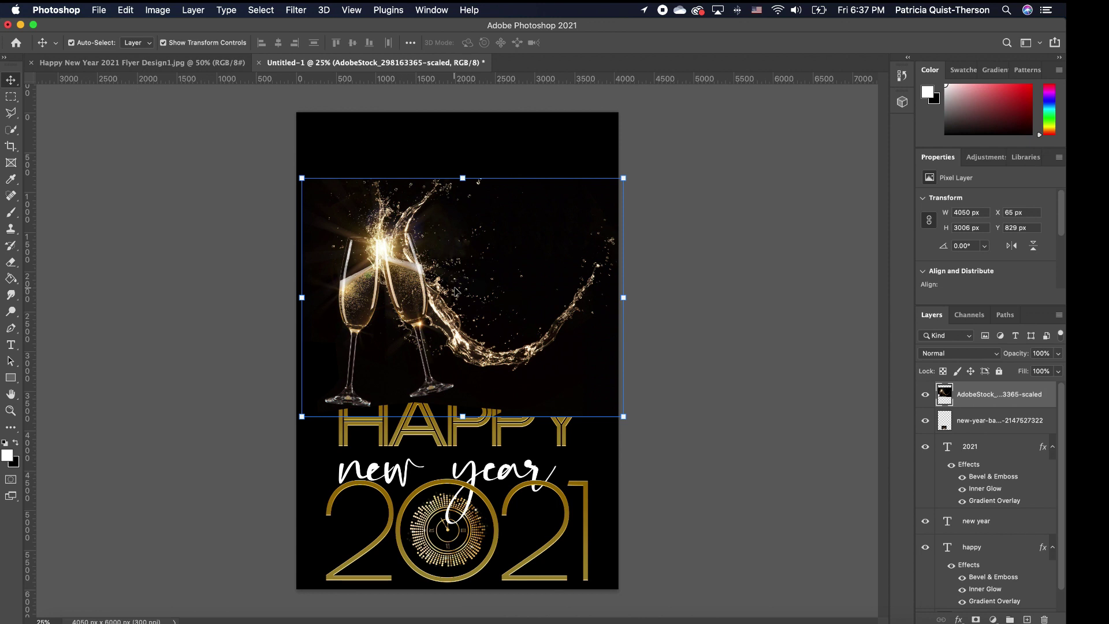
click(980, 357)
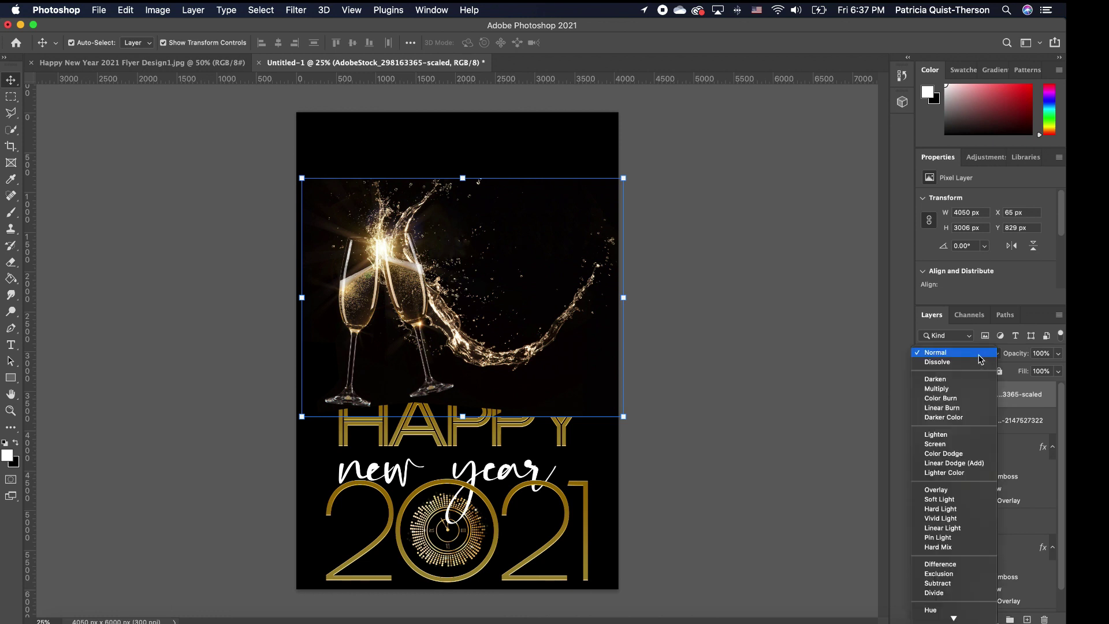
click(947, 443)
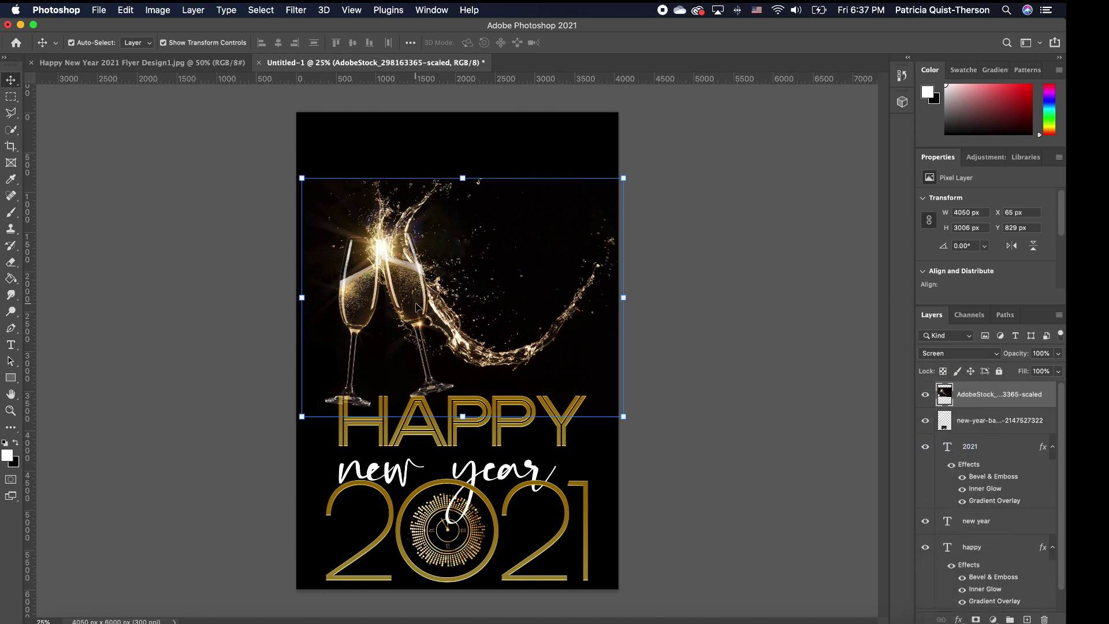
drag(417, 306, 516, 282)
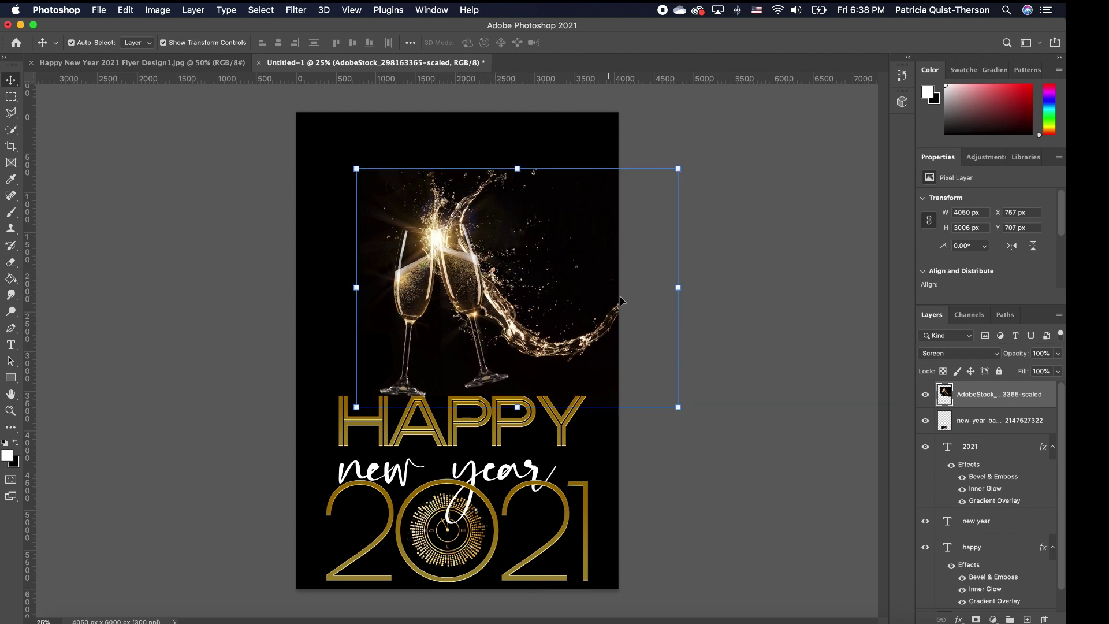
click(741, 486)
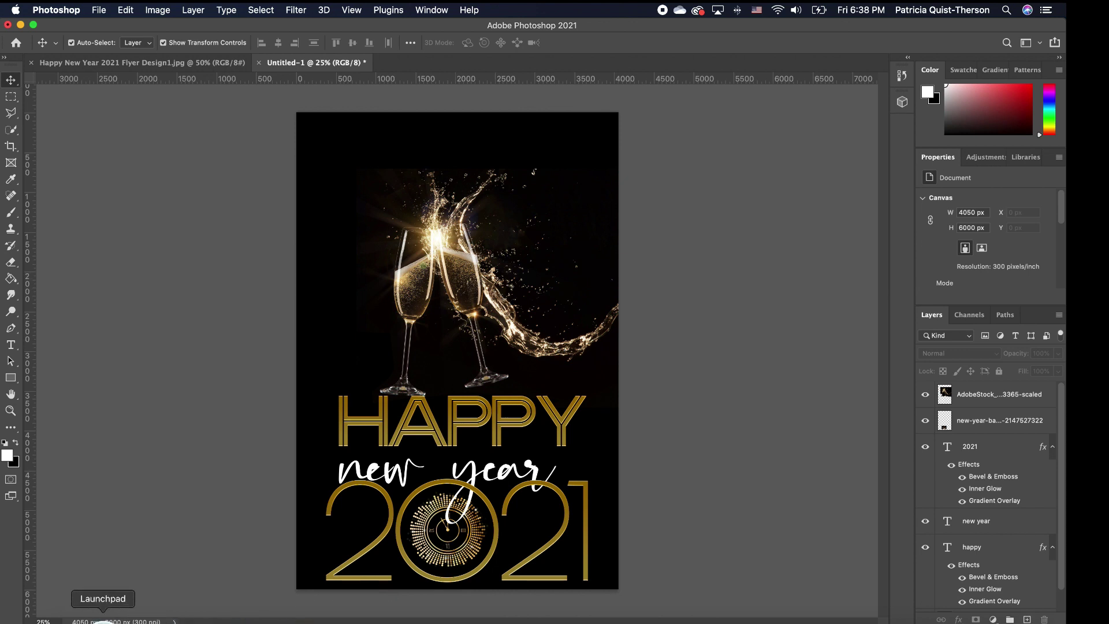
- Place the wall-murals champagne splash image from the New Year 2020 folder in Finder over the upper-left part of the canvas
click(70, 619)
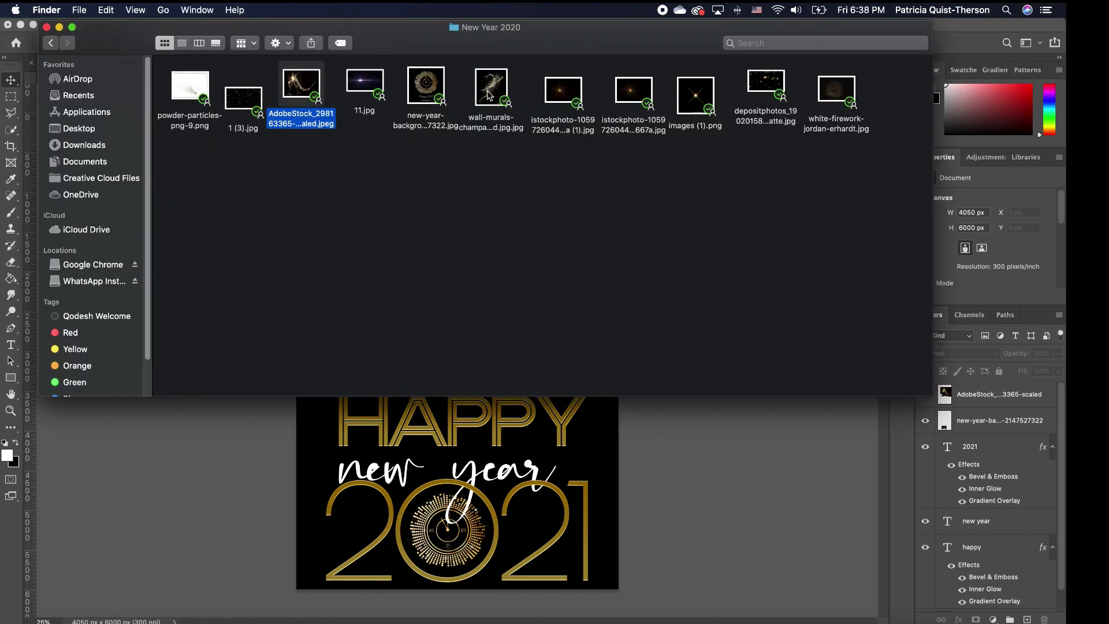
drag(488, 96, 498, 398)
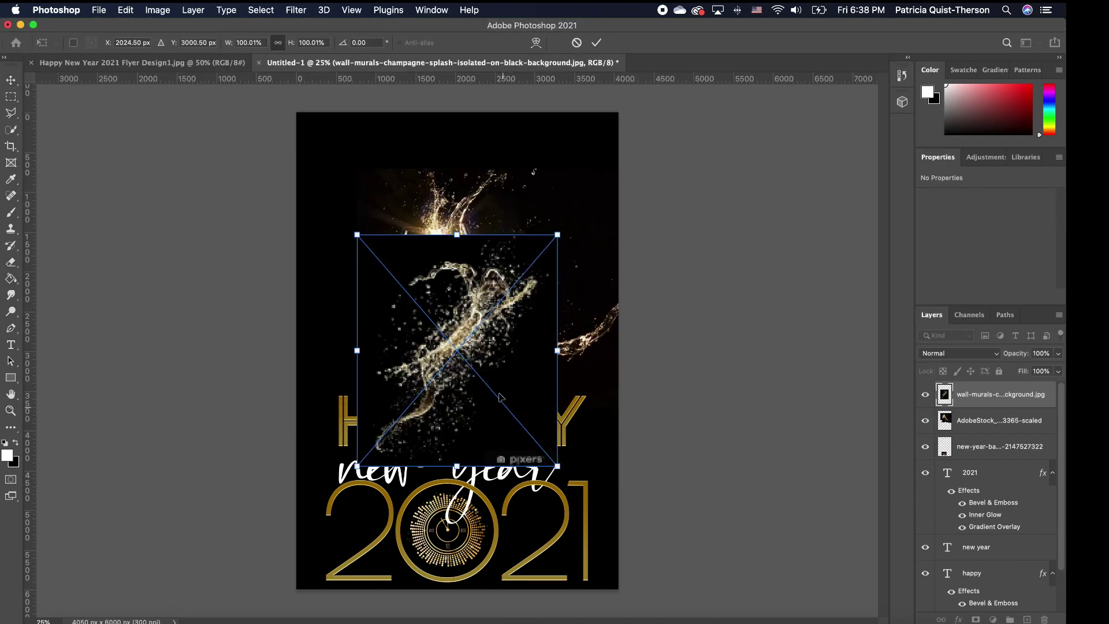
drag(476, 317, 407, 207)
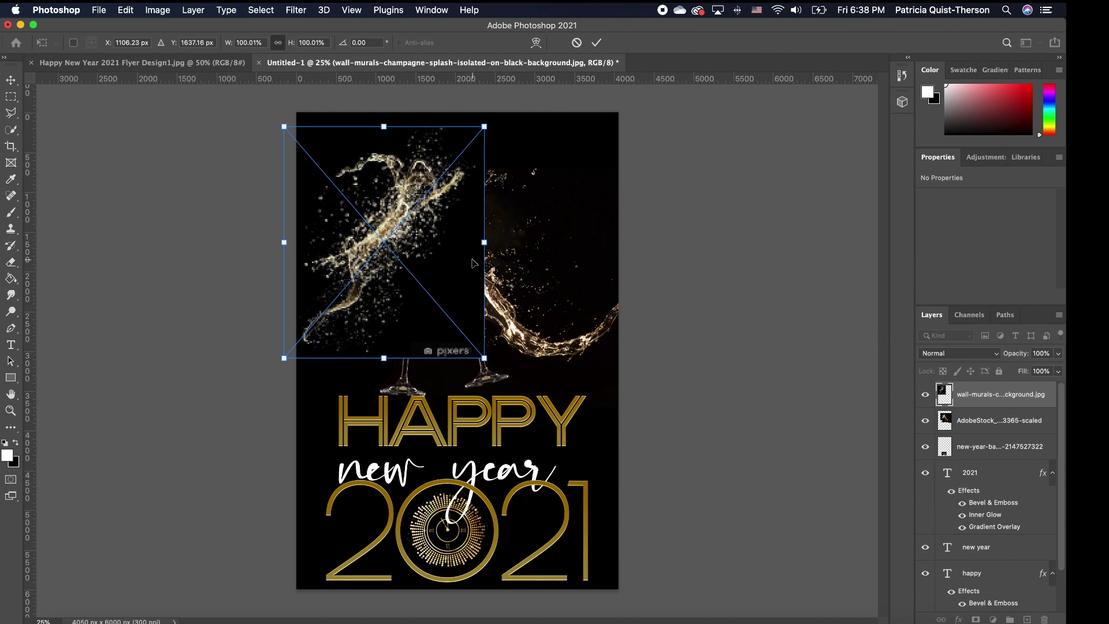
key(Return)
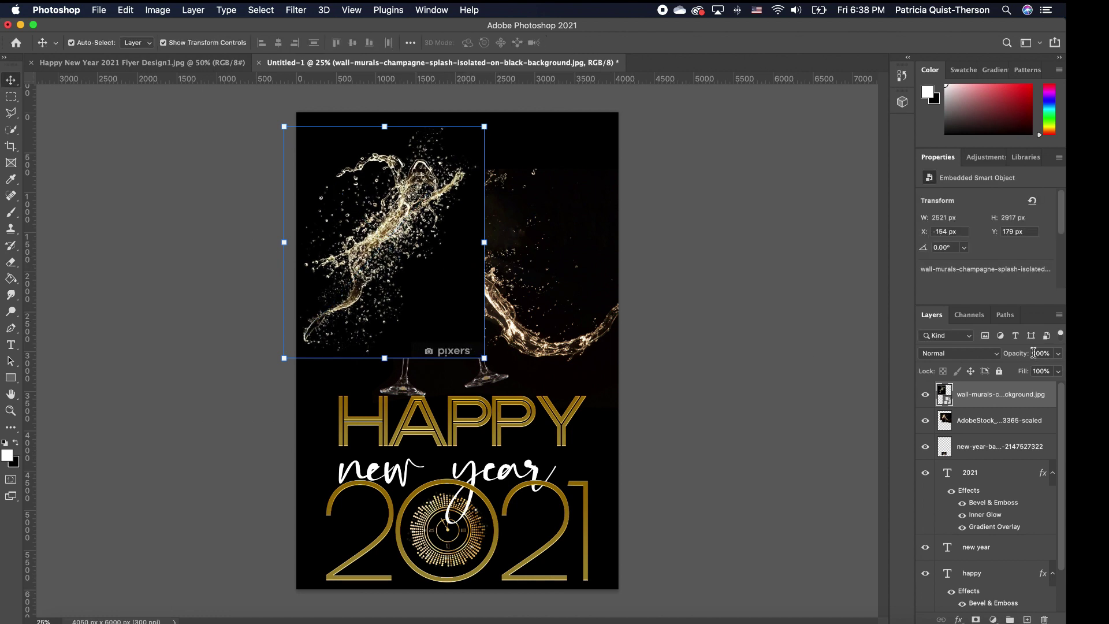
- Set the champagne splash layer to Screen blending and shift it slightly right and down so it merges with the glasses
click(990, 354)
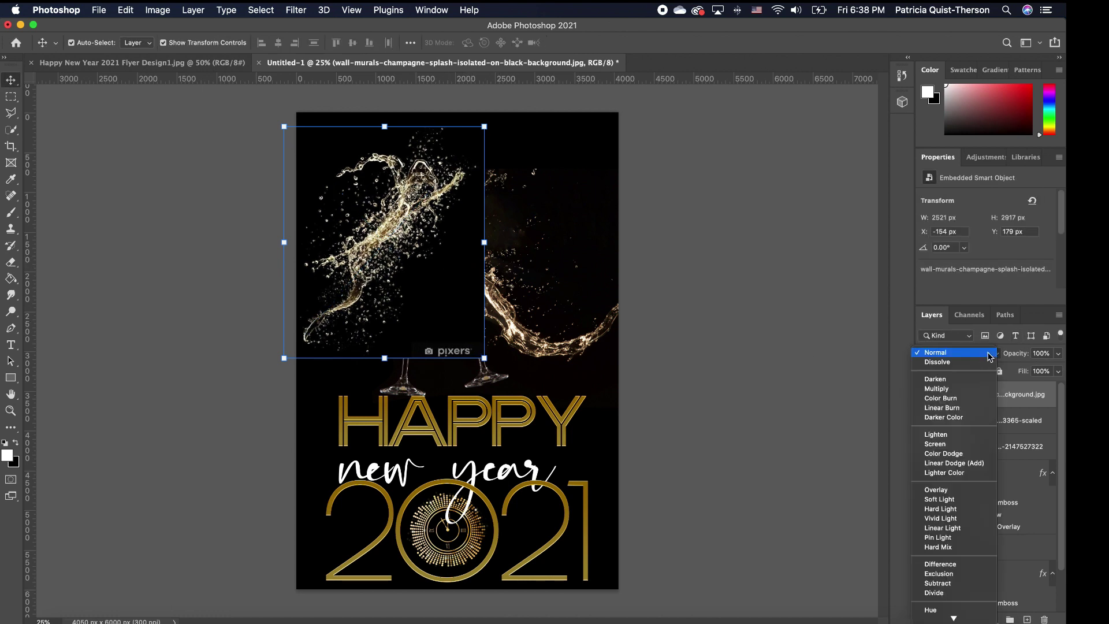
click(951, 445)
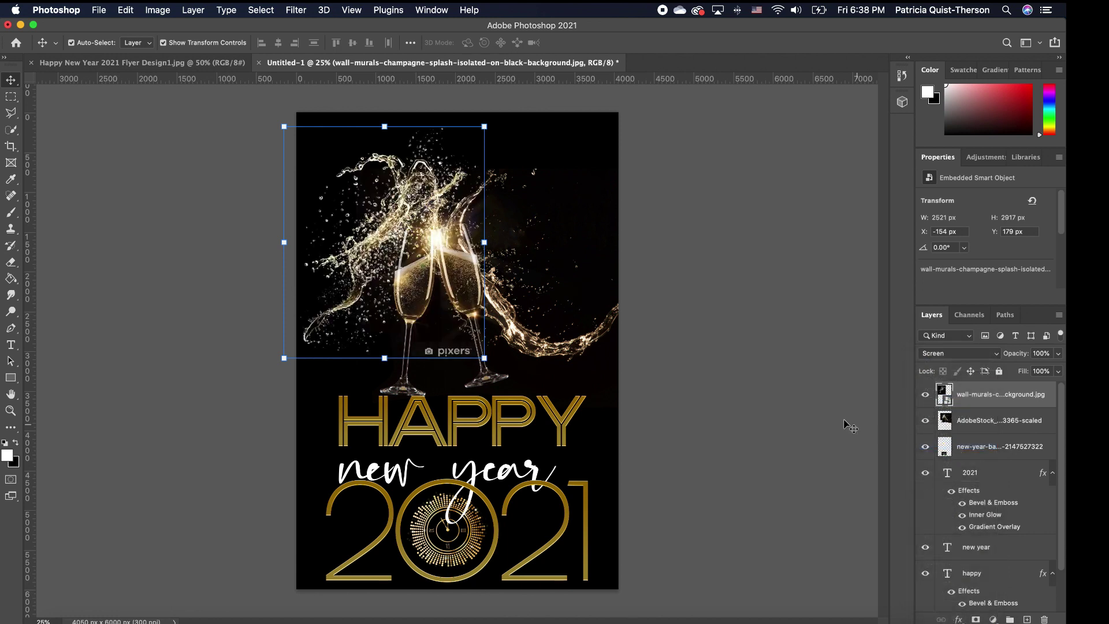
mouse_move(393, 228)
mouse_down()
mouse_move(429, 240)
mouse_move(413, 230)
mouse_up()
click(663, 281)
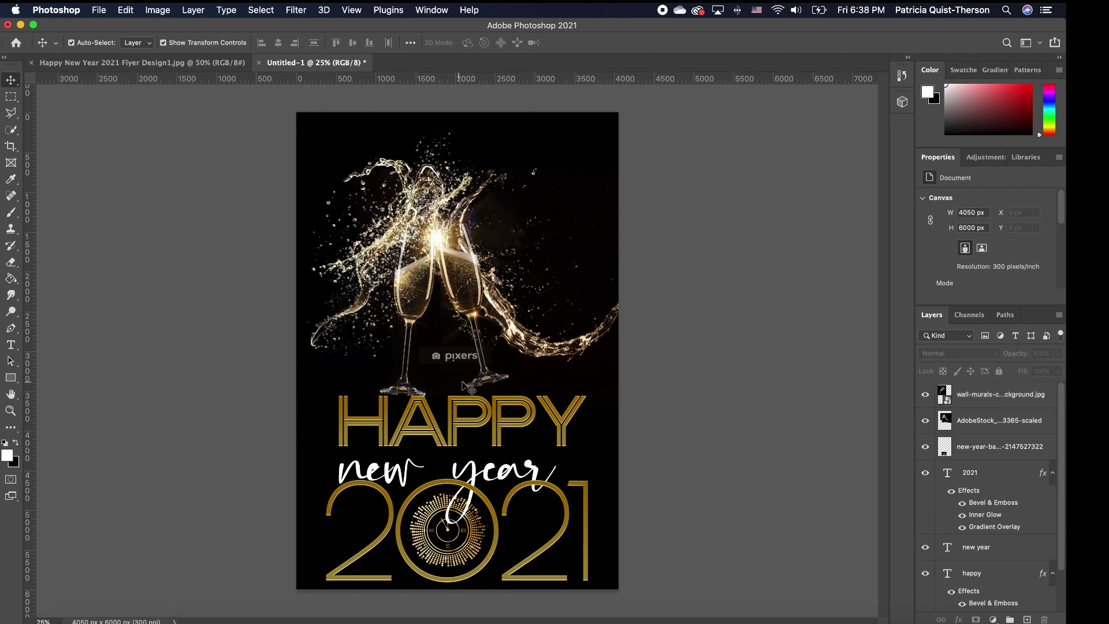
- Rasterize the champagne splash layer and erase the "pixers" watermark between the glass stems
click(12, 220)
click(10, 261)
click(997, 396)
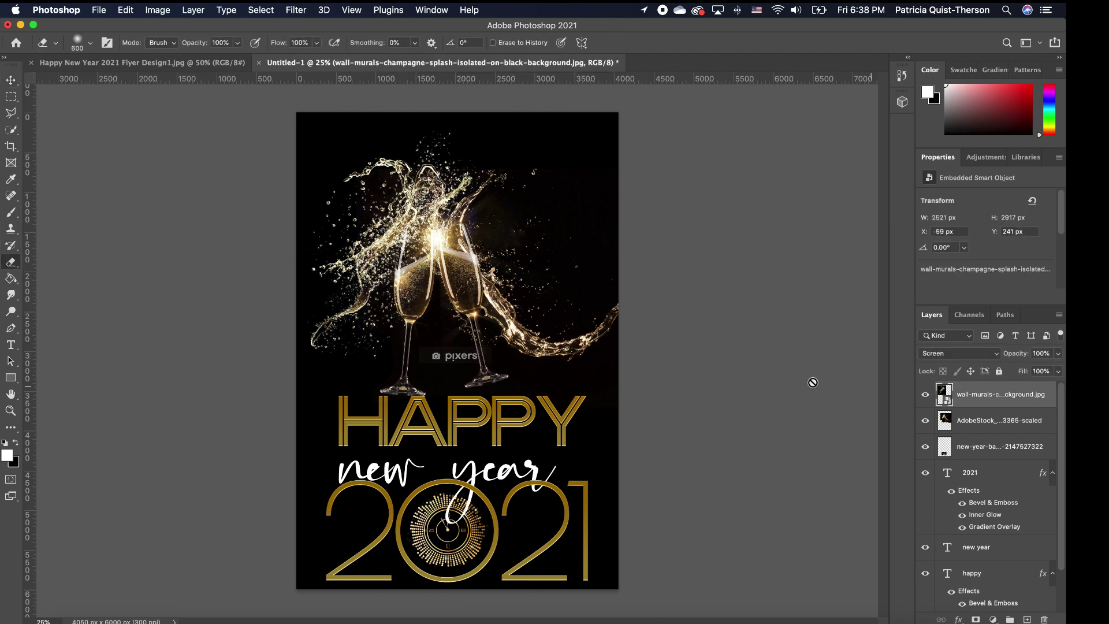
click(453, 284)
click(631, 224)
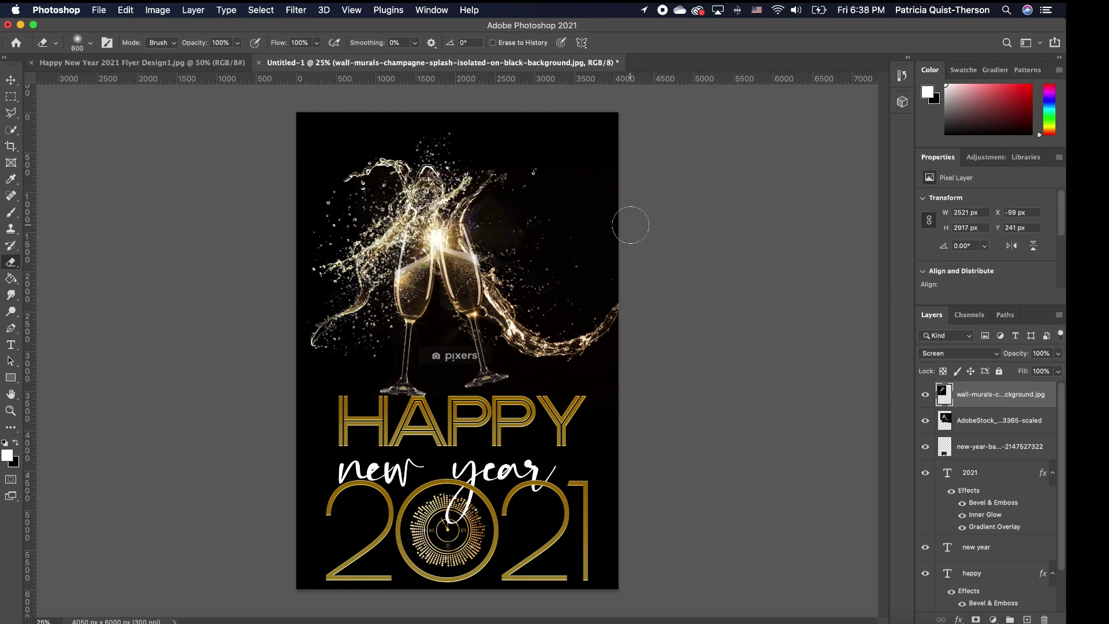
mouse_move(461, 378)
mouse_down()
mouse_move(428, 367)
mouse_move(461, 361)
mouse_move(421, 366)
mouse_move(460, 399)
mouse_move(413, 404)
mouse_up()
key(v)
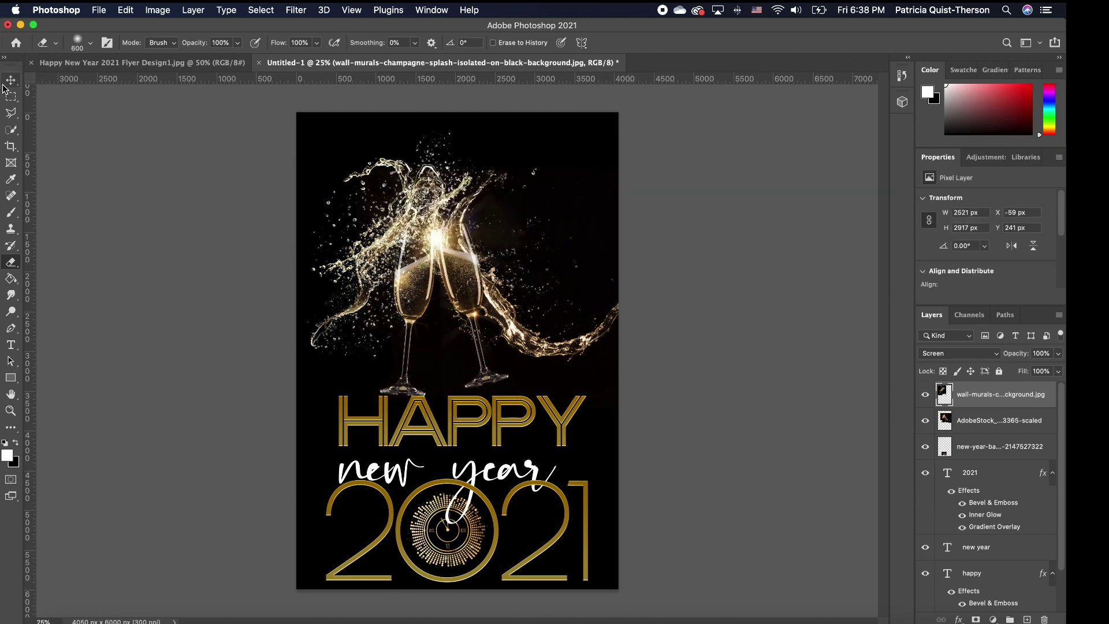
click(707, 416)
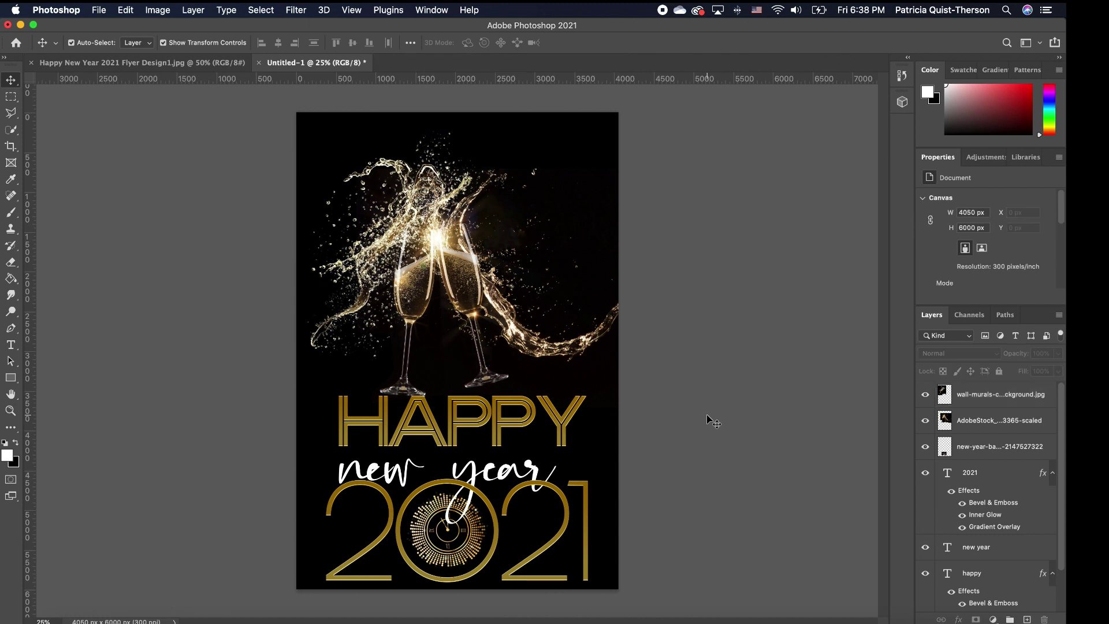
- Scale "HAPPY", "new year", "2021" and the clock together to about 78%, leaving them horizontally centered below the glasses
click(553, 417)
shift+click(492, 477)
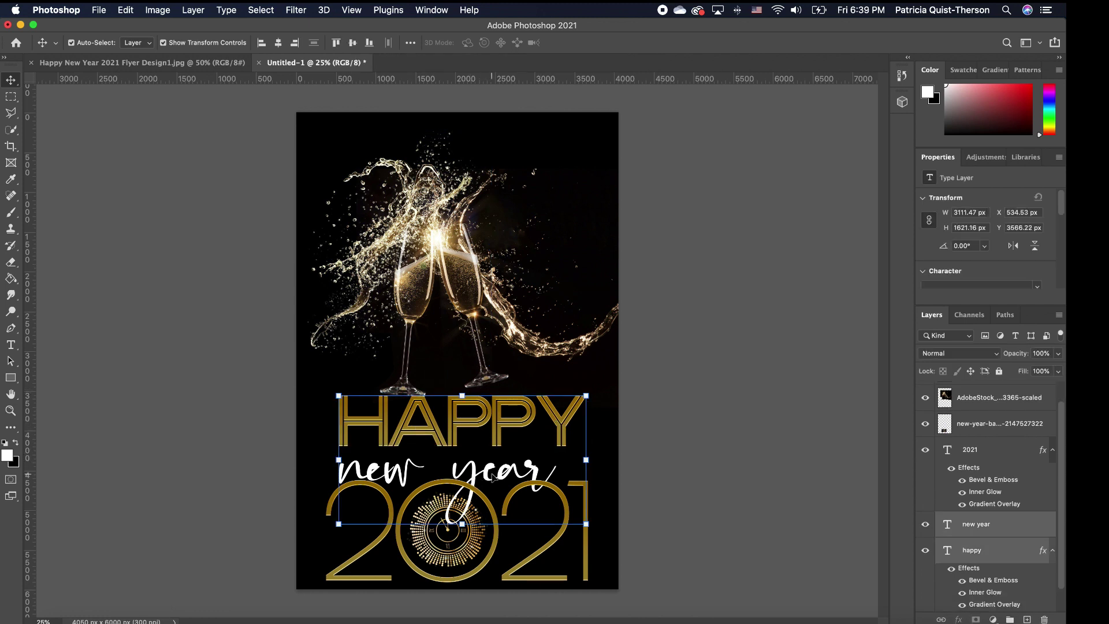
shift+click(457, 547)
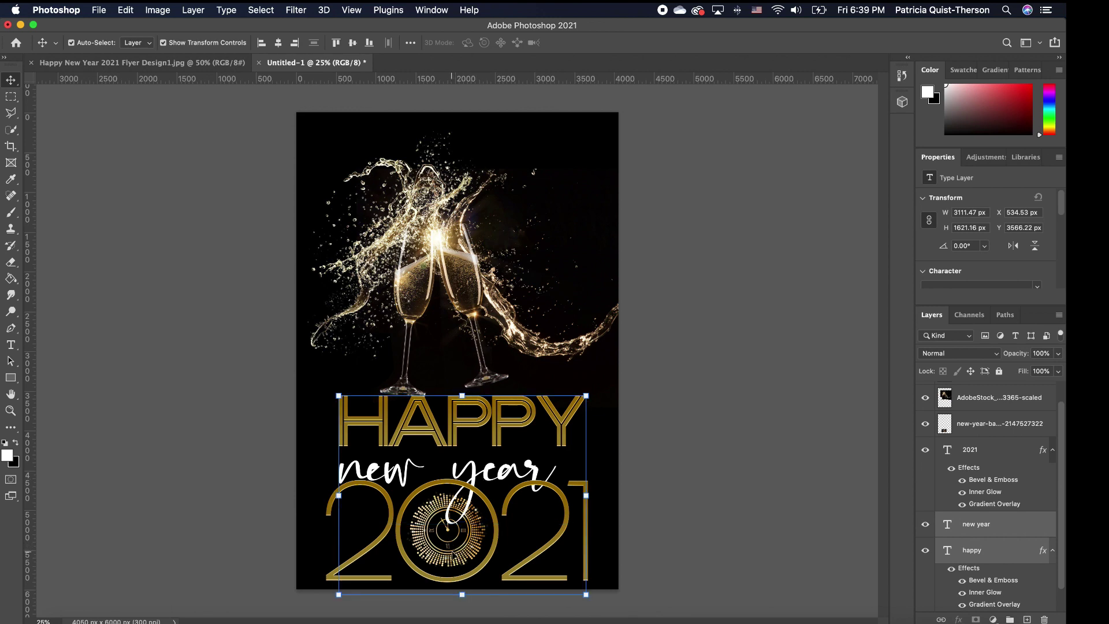
shift+click(508, 496)
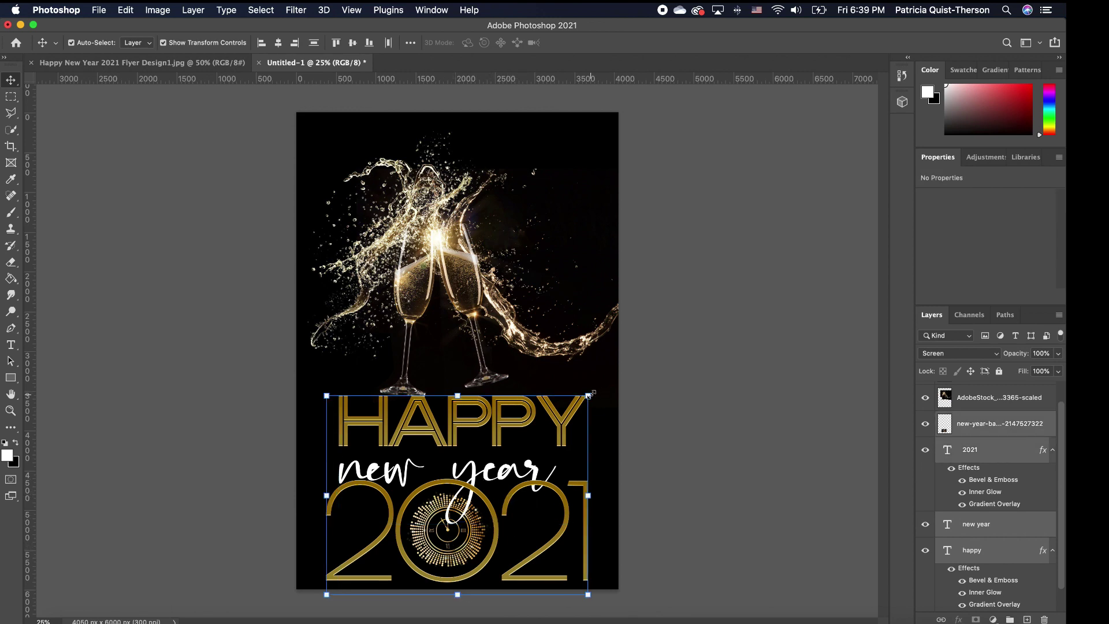
drag(589, 396, 533, 440)
drag(452, 453, 484, 439)
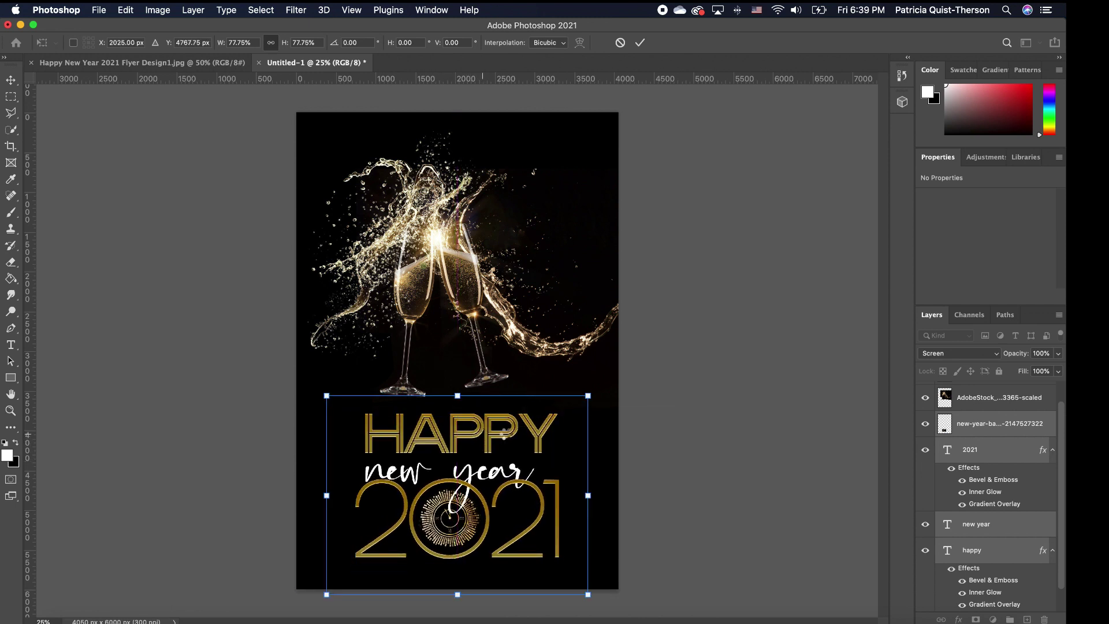
key(Return)
click(720, 424)
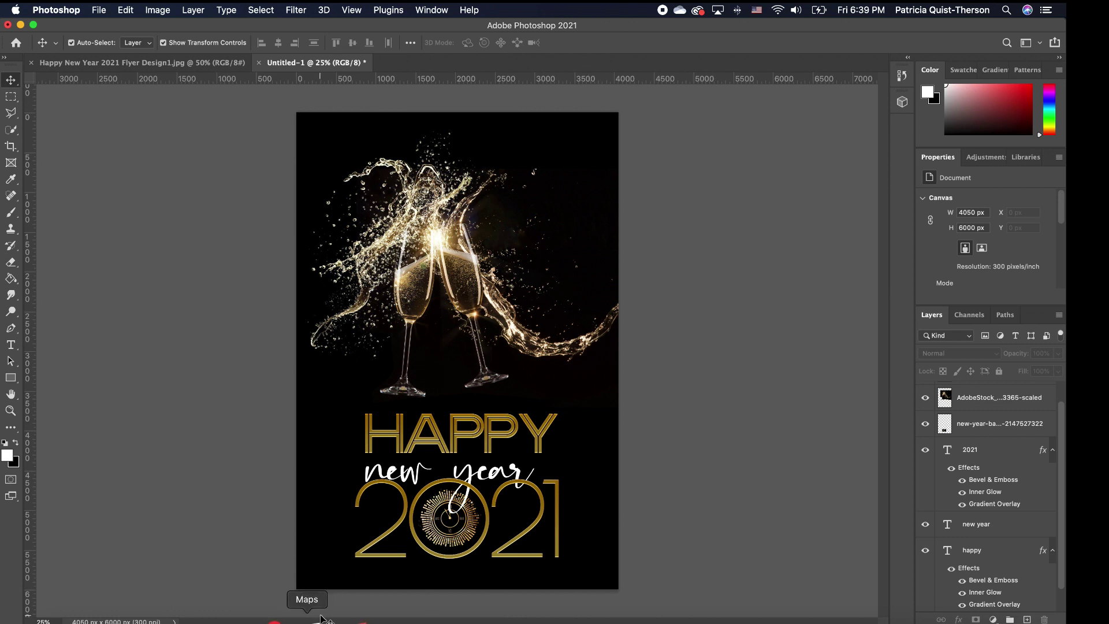
- Place the confetti image 1 (3).jpg from the New Year 2020 folder in Finder, enlarged to about 7335 x 4125 px over the upper canvas
click(67, 616)
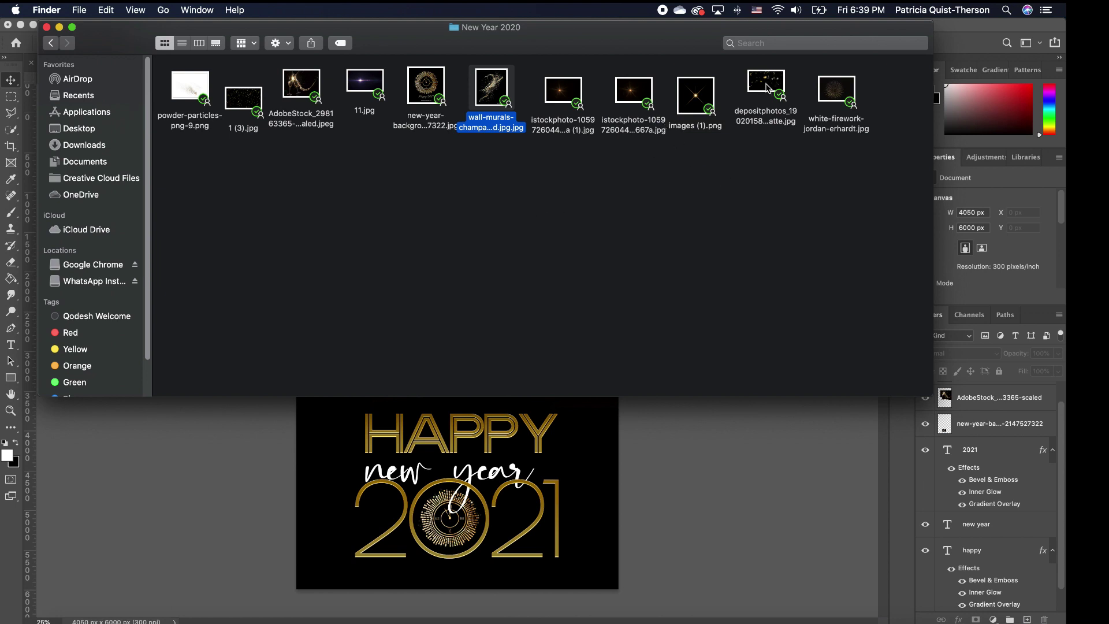
drag(250, 104, 488, 482)
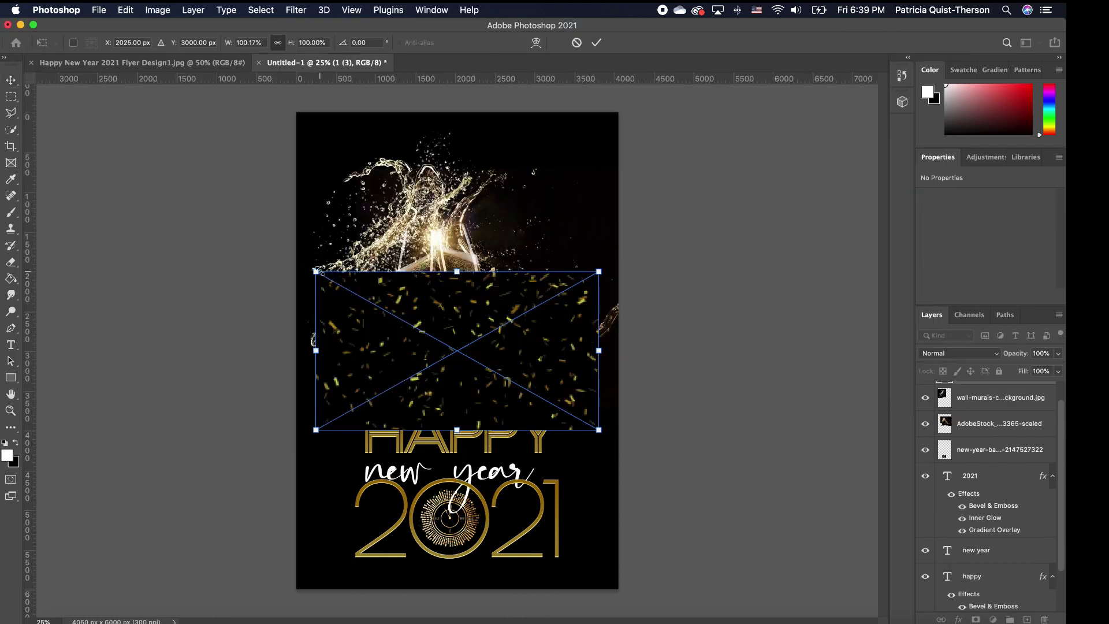
drag(316, 271, 173, 191)
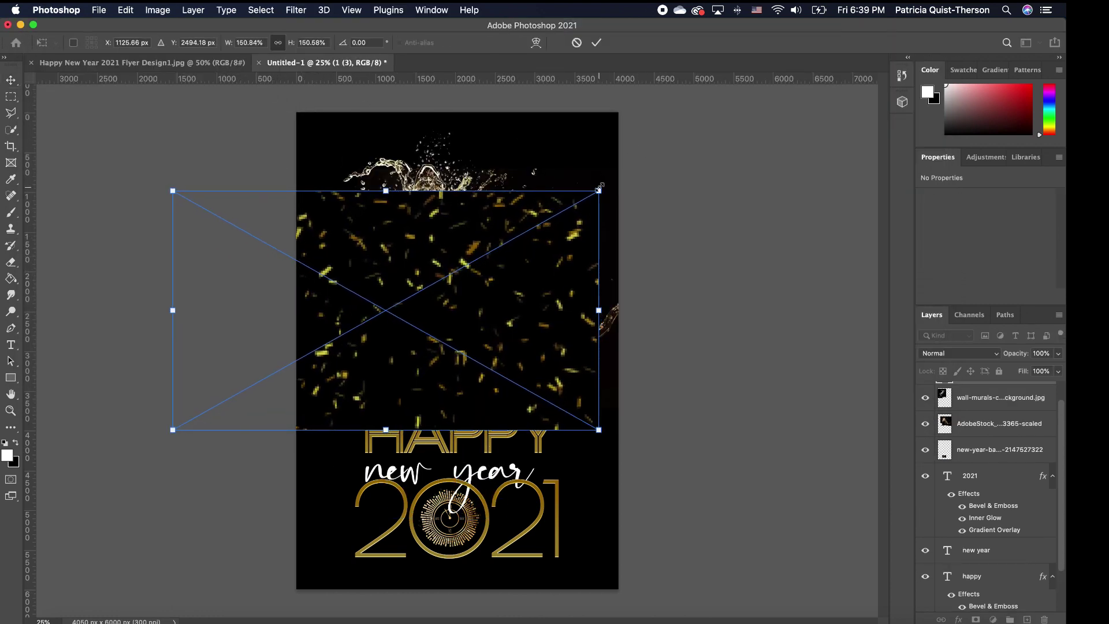
drag(599, 189, 756, 102)
key(Return)
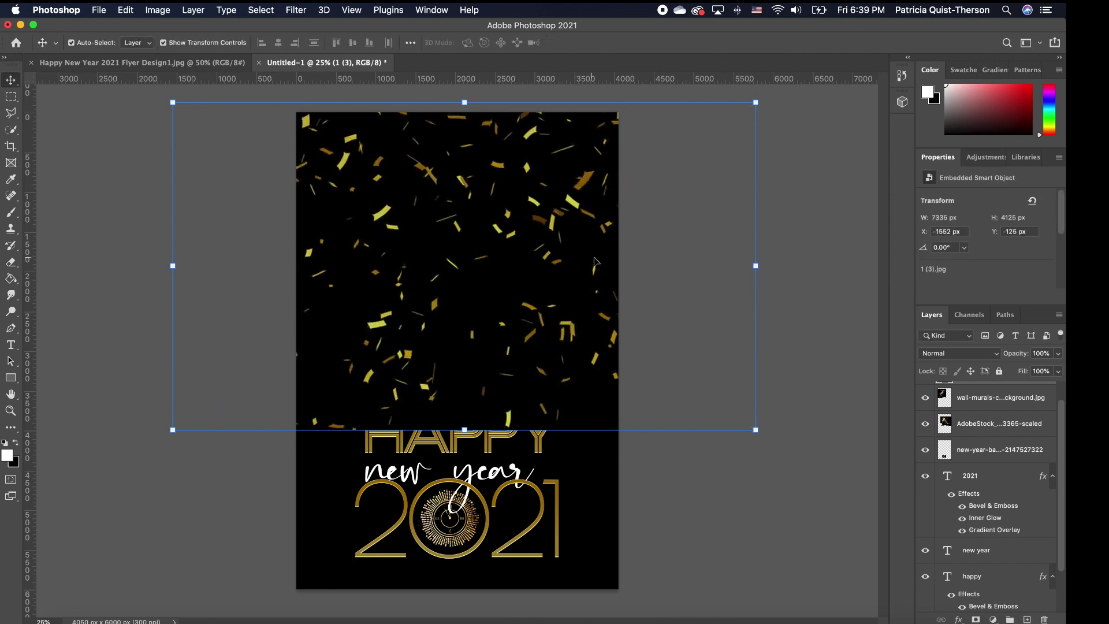
- Set the 1 (3) confetti layer to Screen blending and move it directly above the Background layer
click(989, 354)
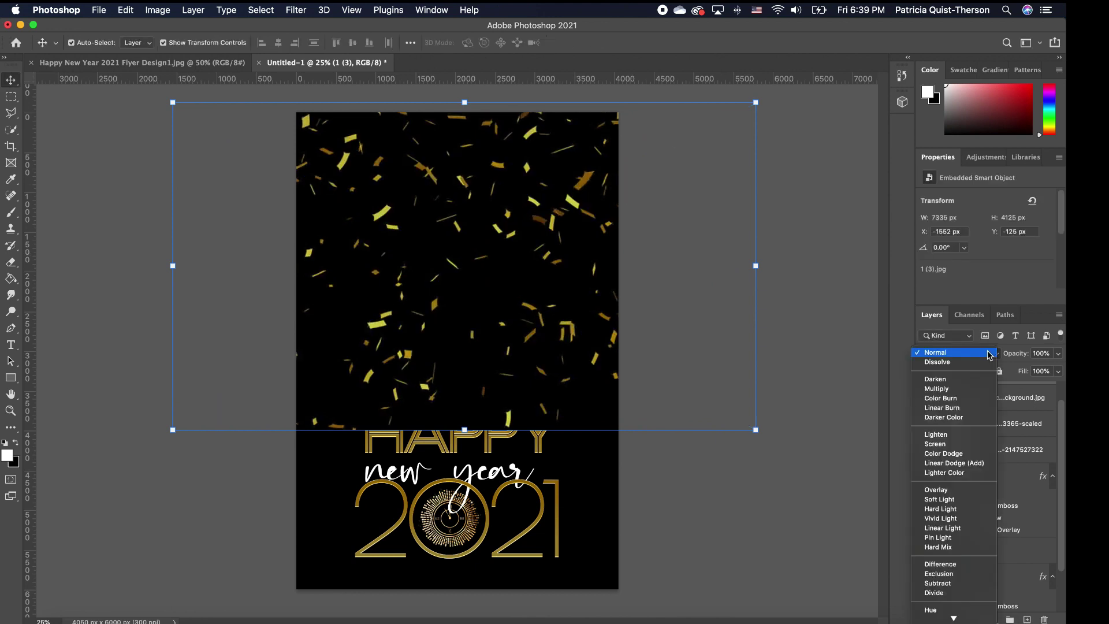
click(945, 445)
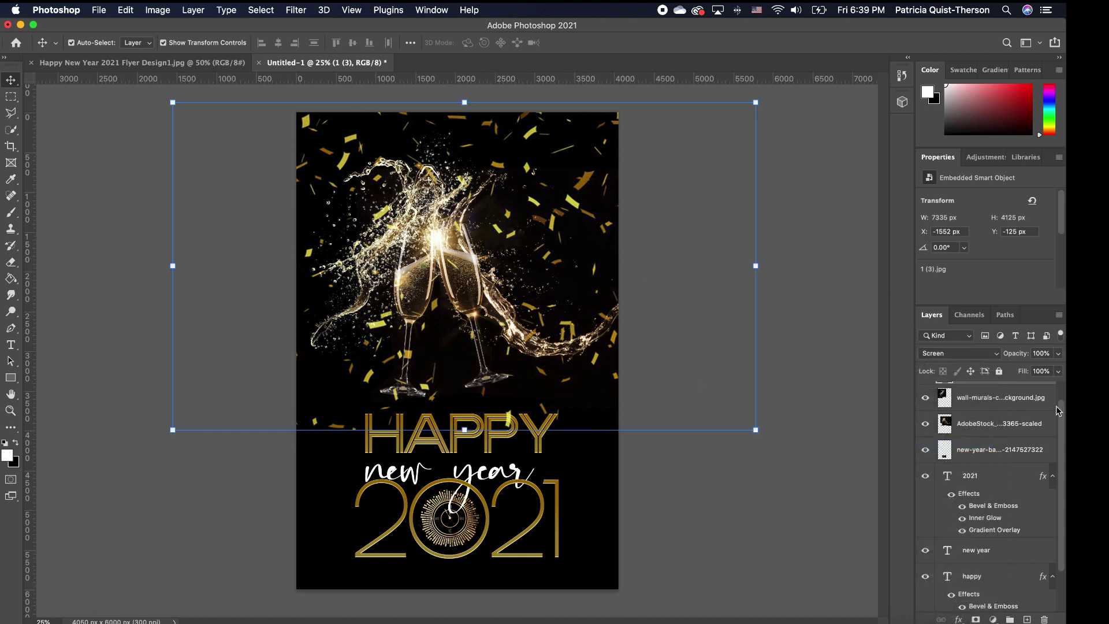
click(1002, 398)
scroll(1065, 384, up, 1)
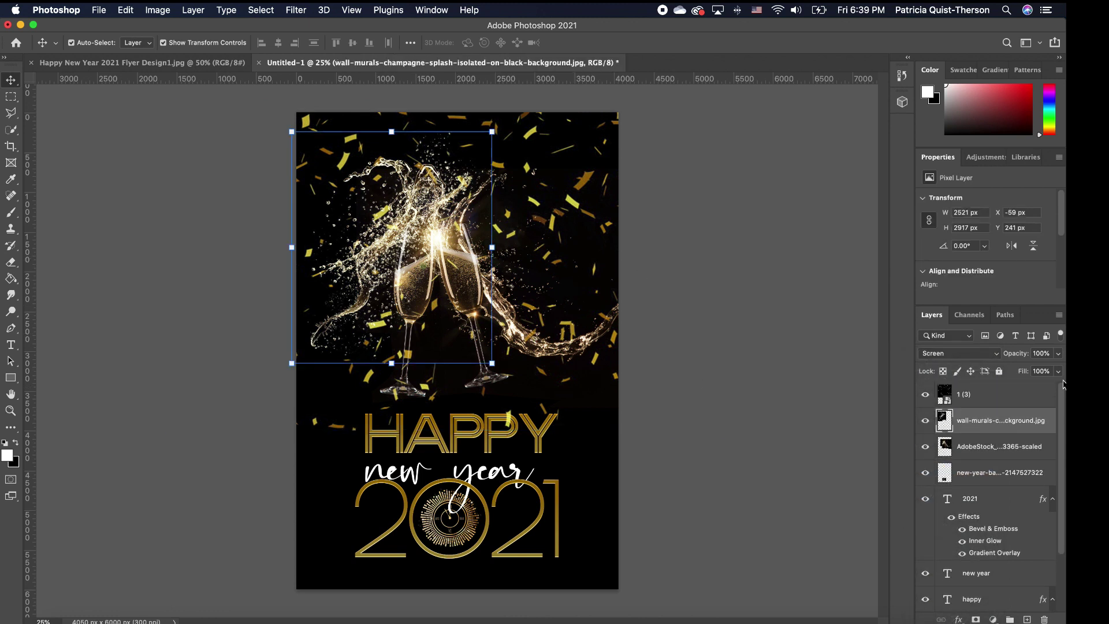
drag(1002, 398, 997, 582)
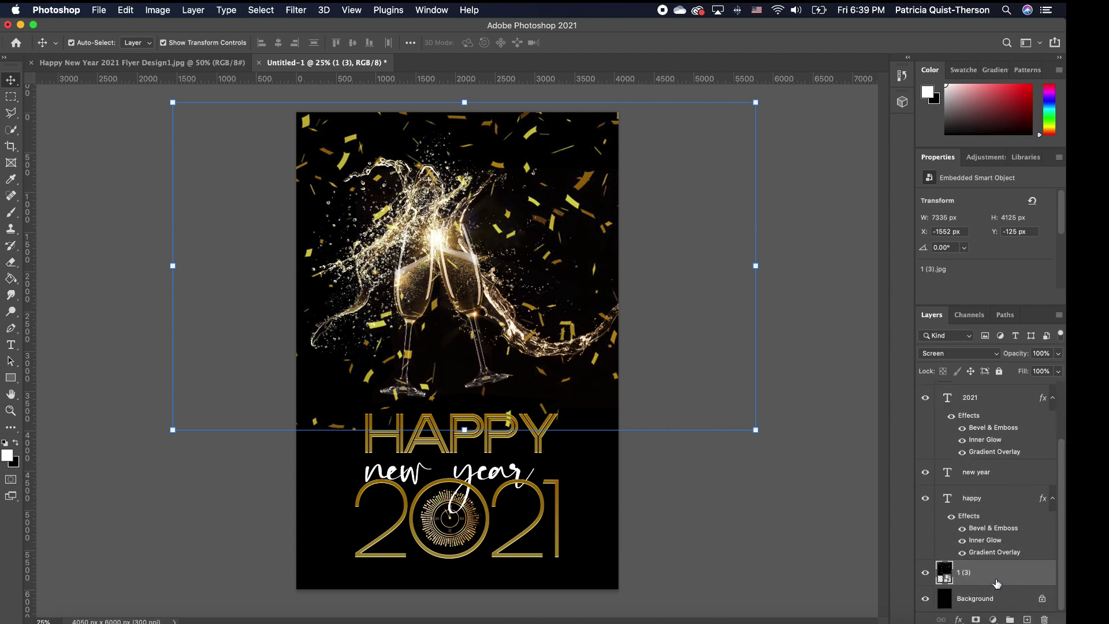
click(721, 513)
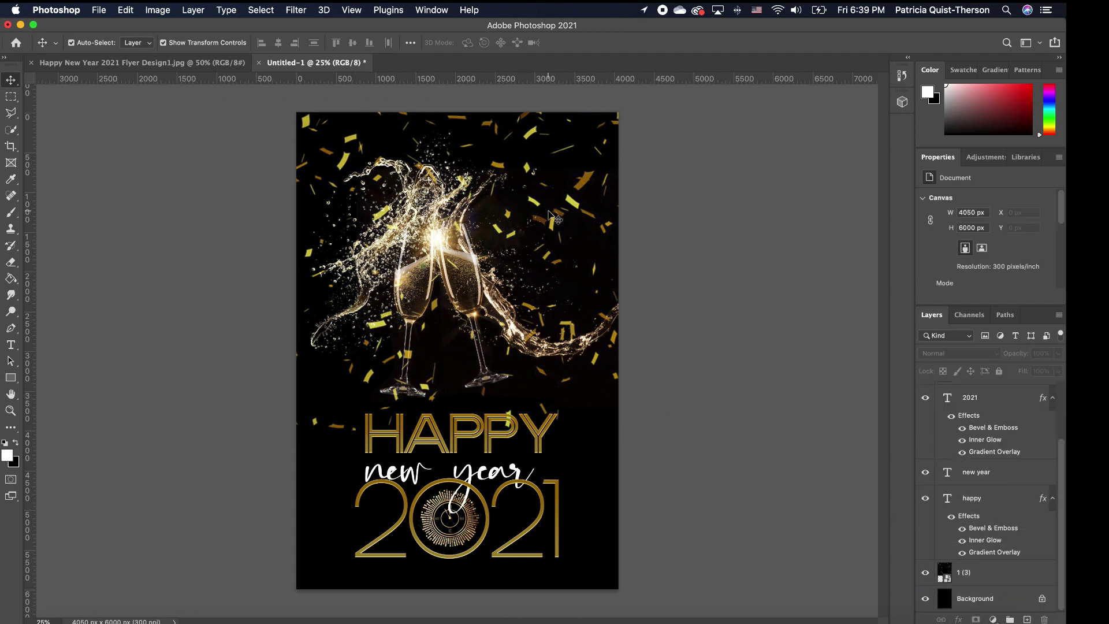
click(587, 220)
drag(346, 157, 392, 247)
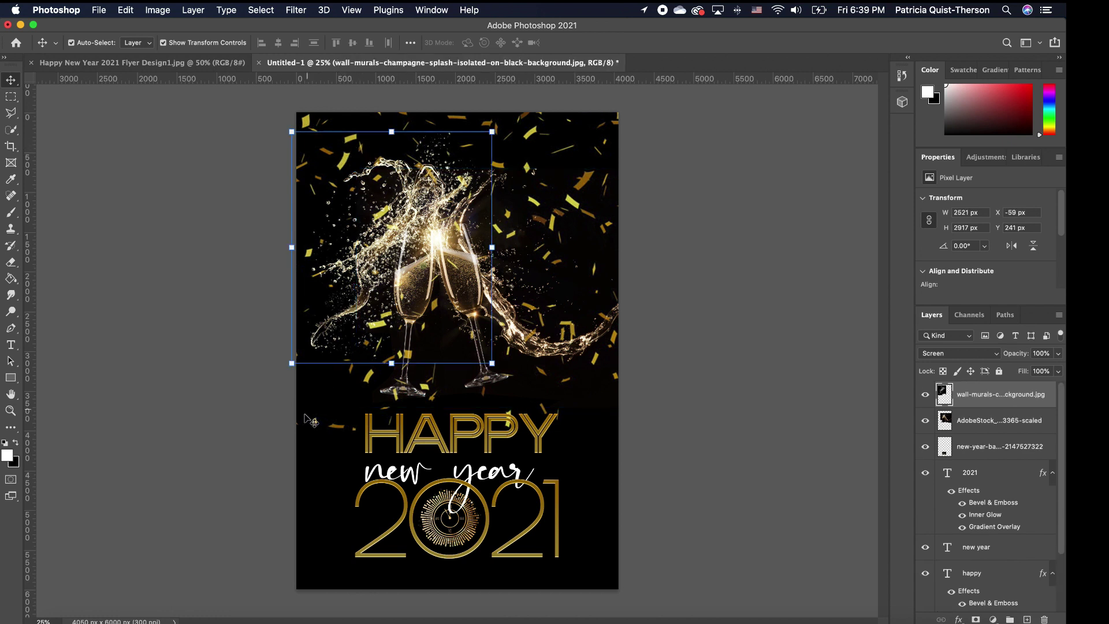
click(626, 376)
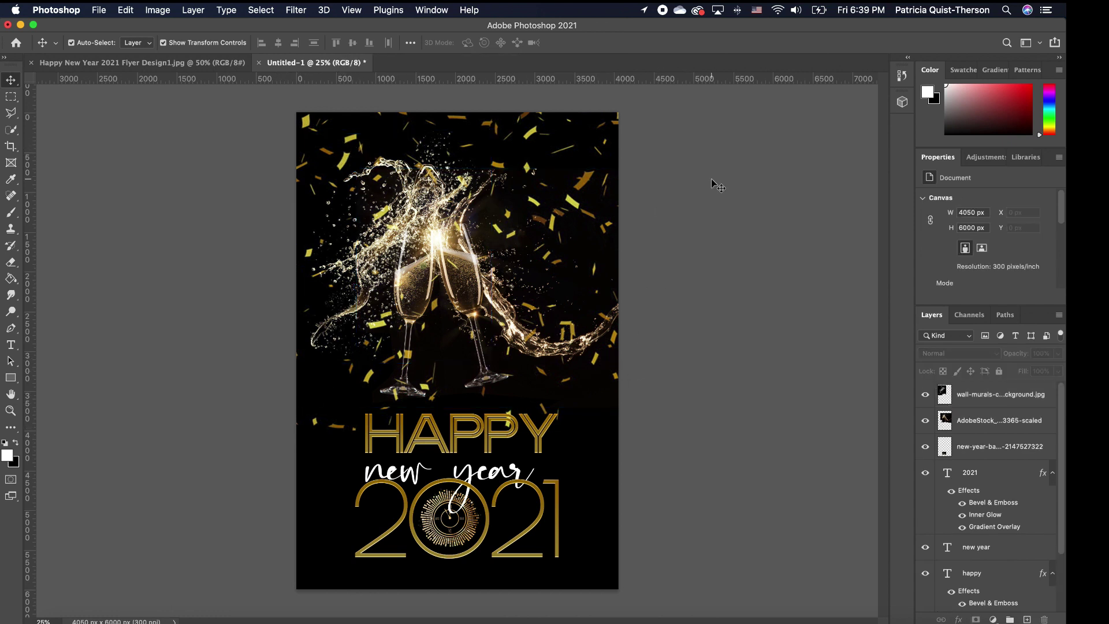
click(590, 206)
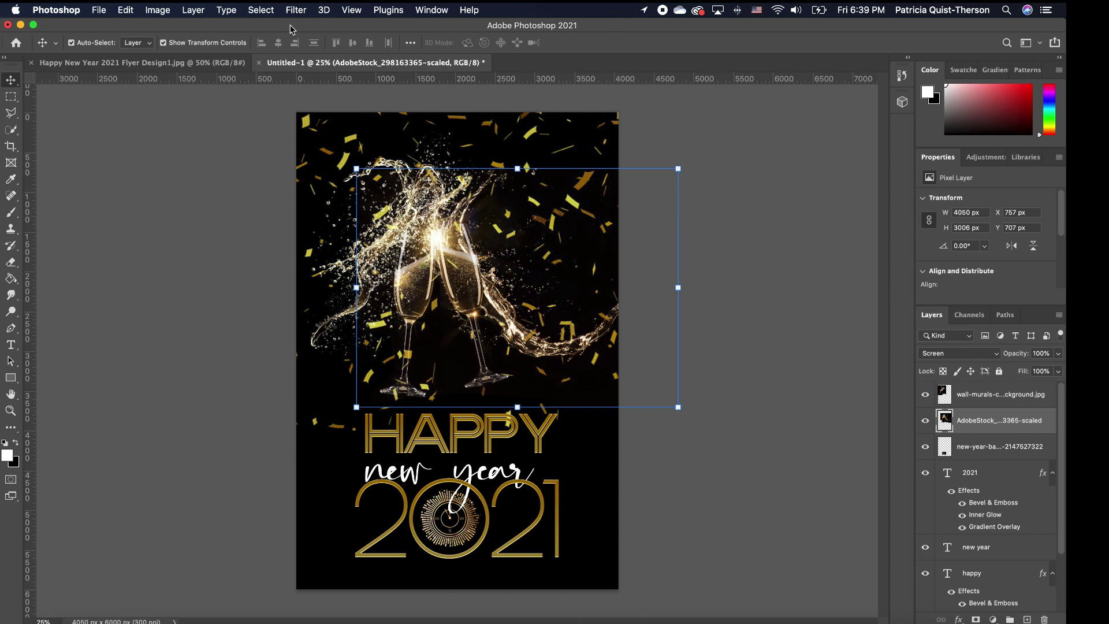
click(760, 123)
- Apply a Gaussian Blur with a radius of about 12 pixels to the 1 (3) confetti layer
click(563, 159)
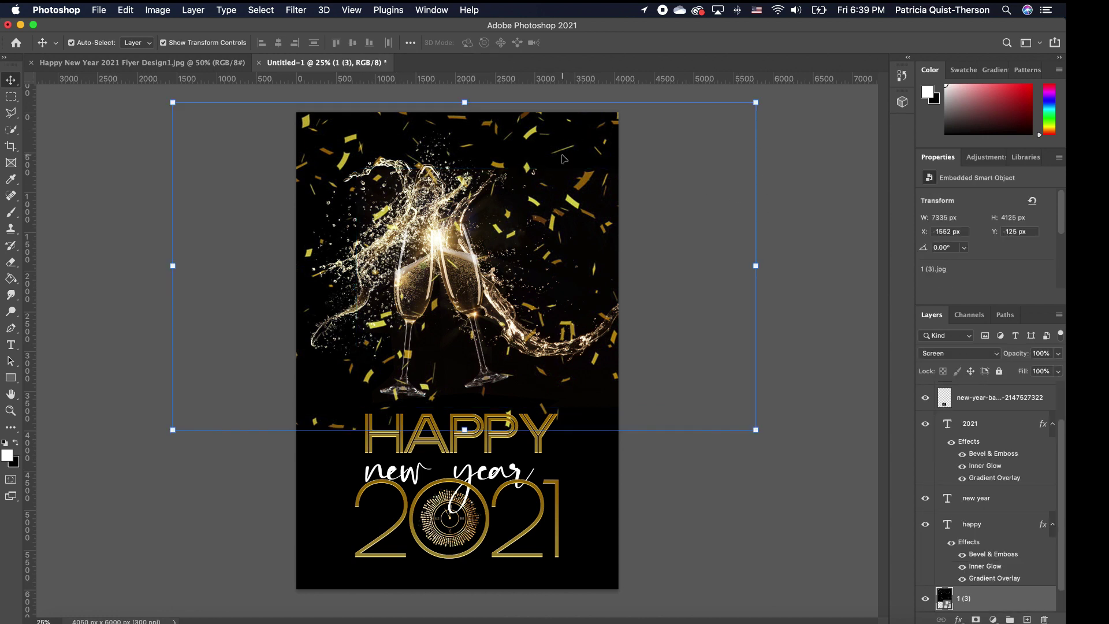
click(295, 11)
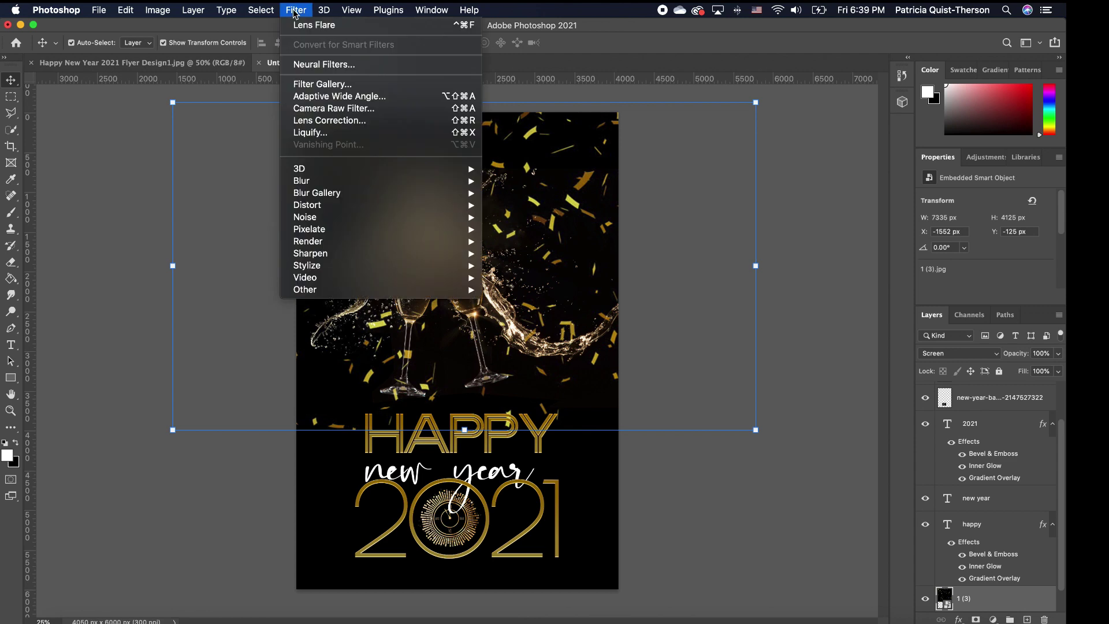
mouse_move(344, 184)
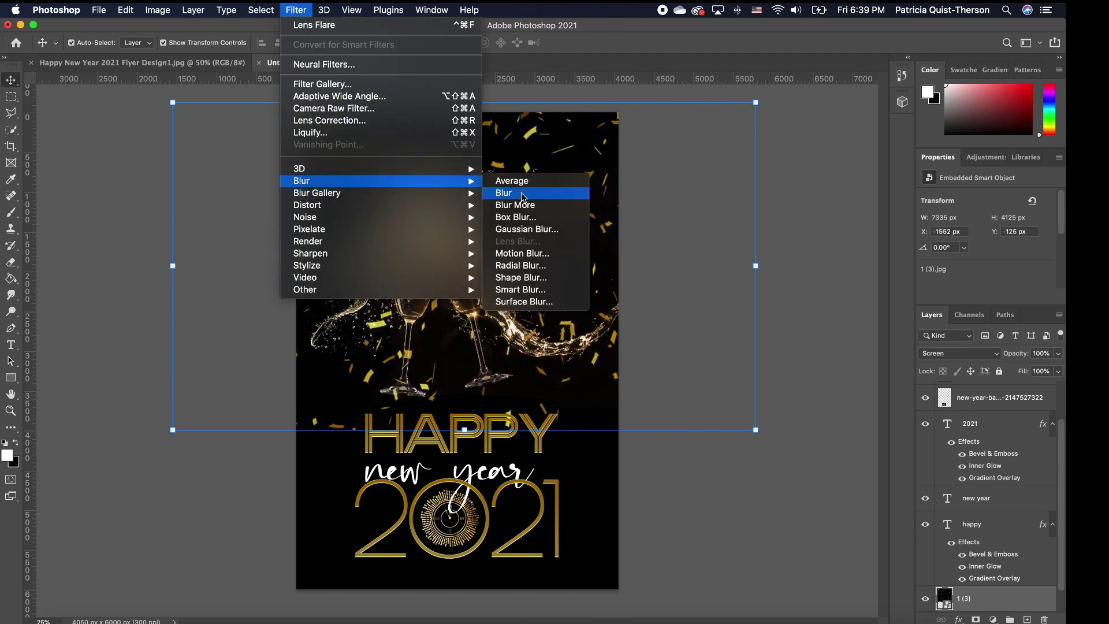
click(527, 230)
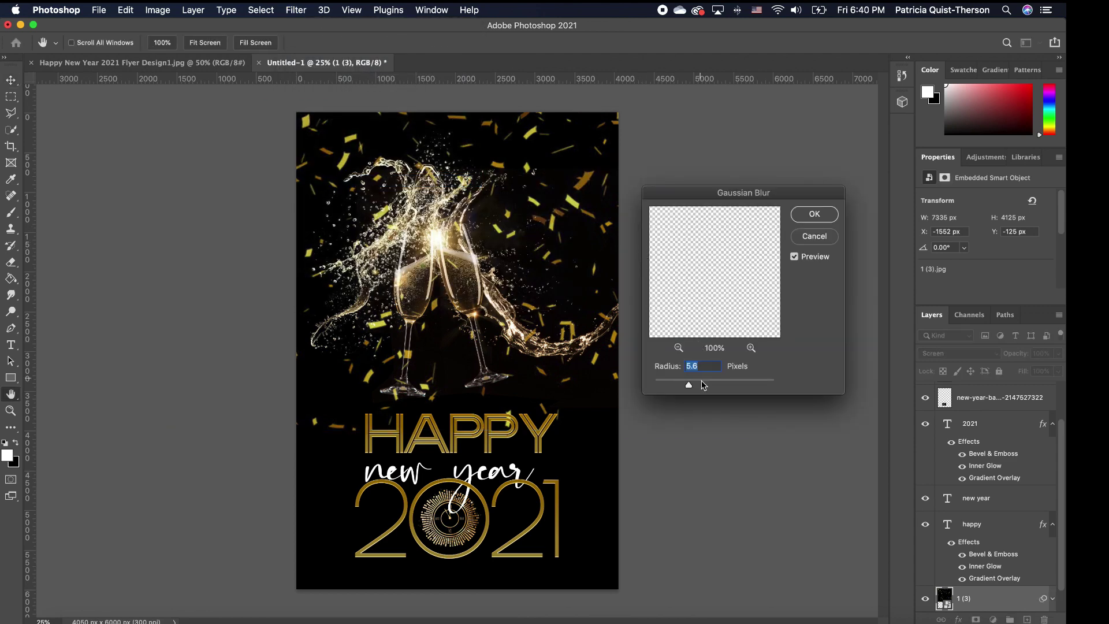
mouse_move(690, 387)
mouse_down()
mouse_move(716, 385)
mouse_move(706, 380)
mouse_up()
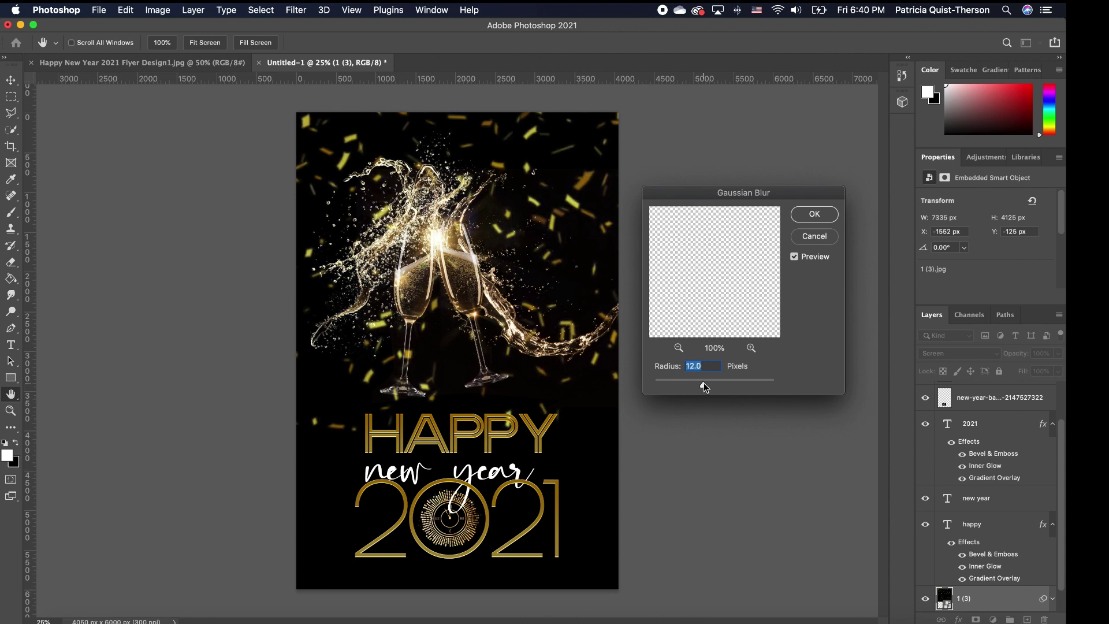
mouse_move(703, 384)
mouse_down()
mouse_move(724, 386)
mouse_move(705, 390)
mouse_up()
click(819, 217)
key(v)
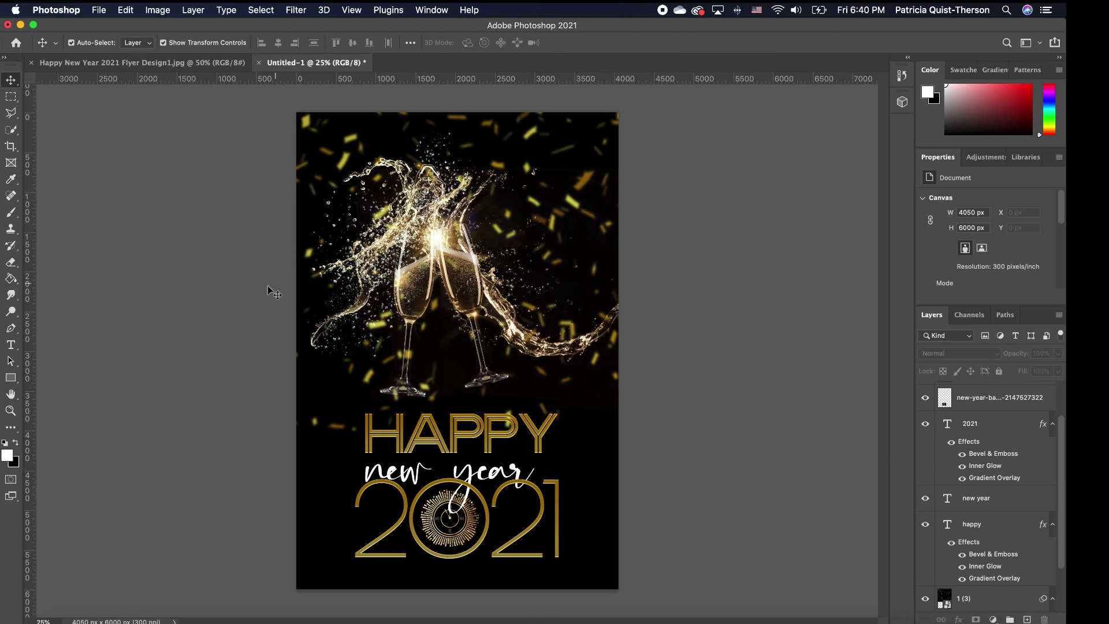
- Place the depositphotos golden confetti image from Finder, enlarged to about 7577 x 4263 px over the upper canvas, with Screen blending
click(64, 620)
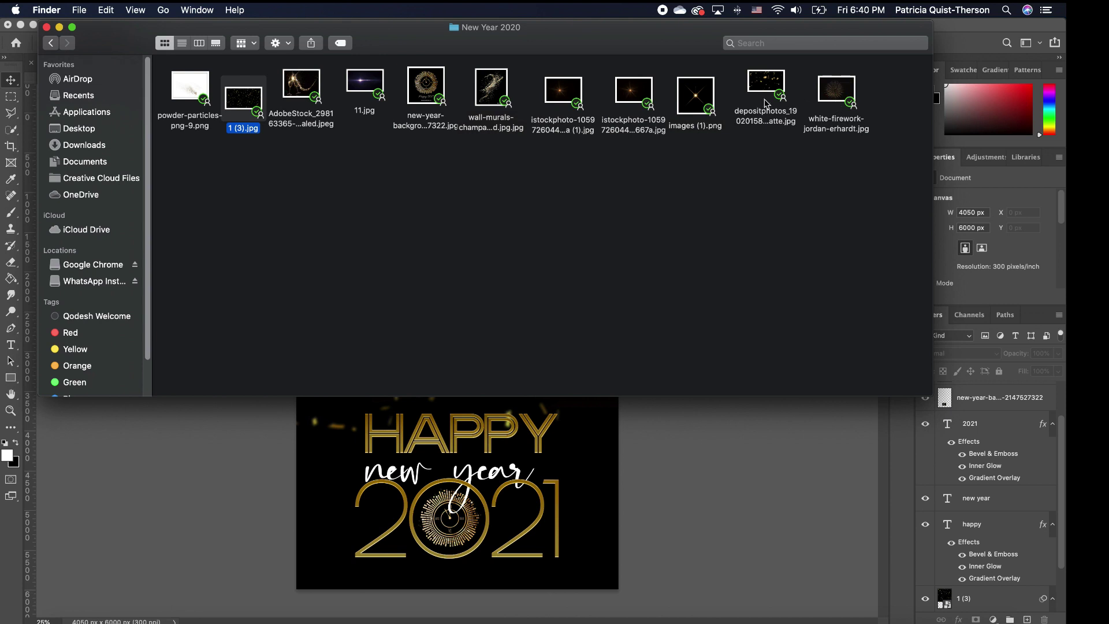
drag(765, 91, 469, 466)
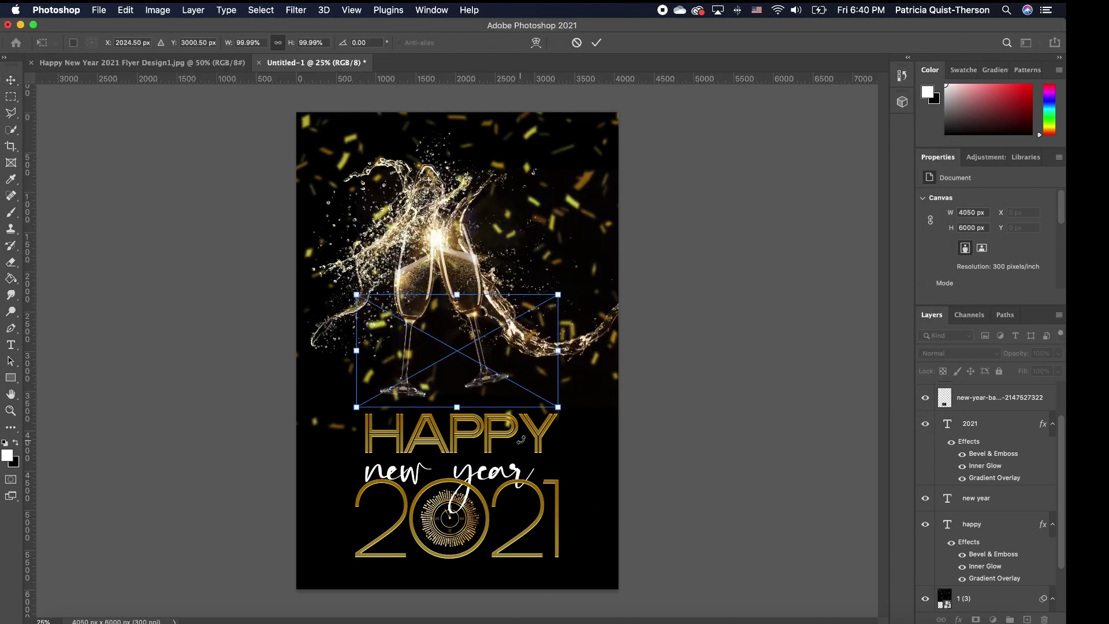
drag(557, 295, 812, 151)
drag(356, 151, 210, 69)
key(Return)
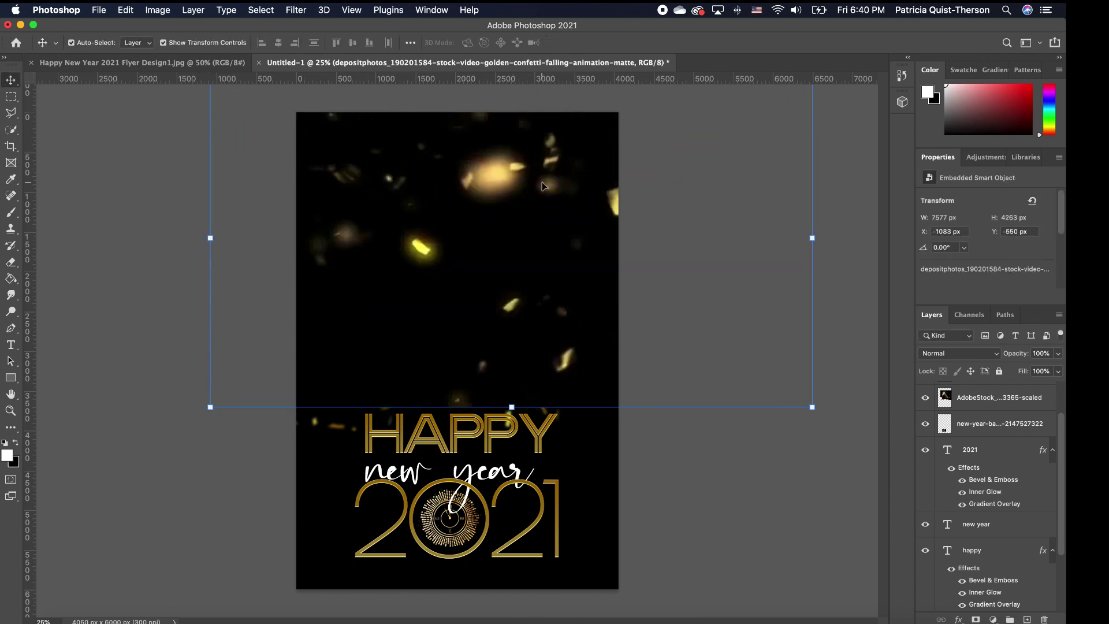
click(995, 353)
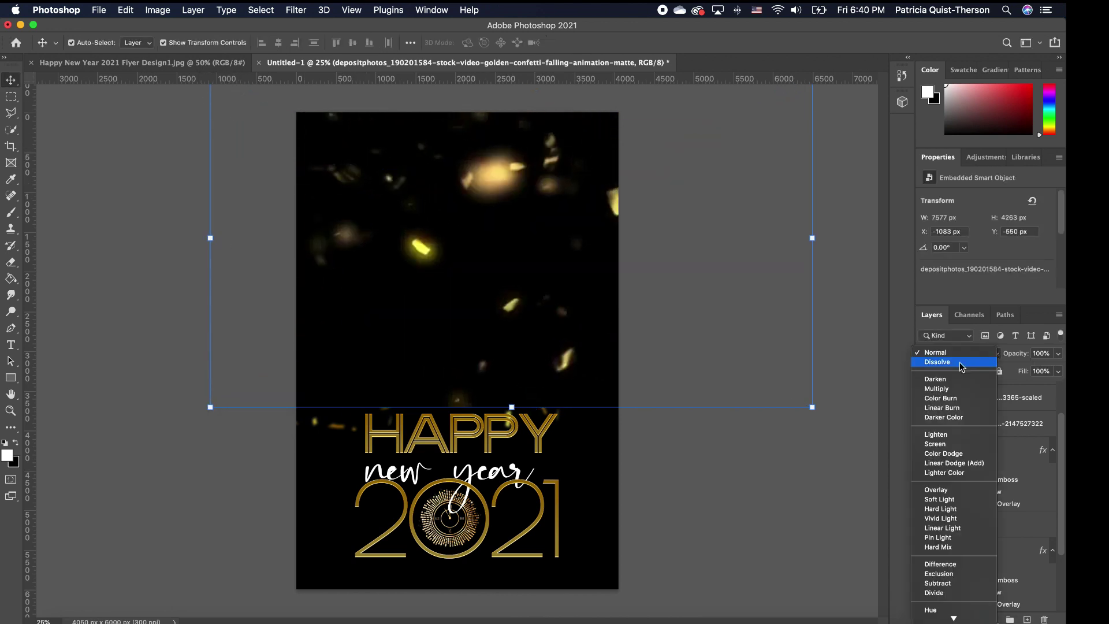
click(937, 445)
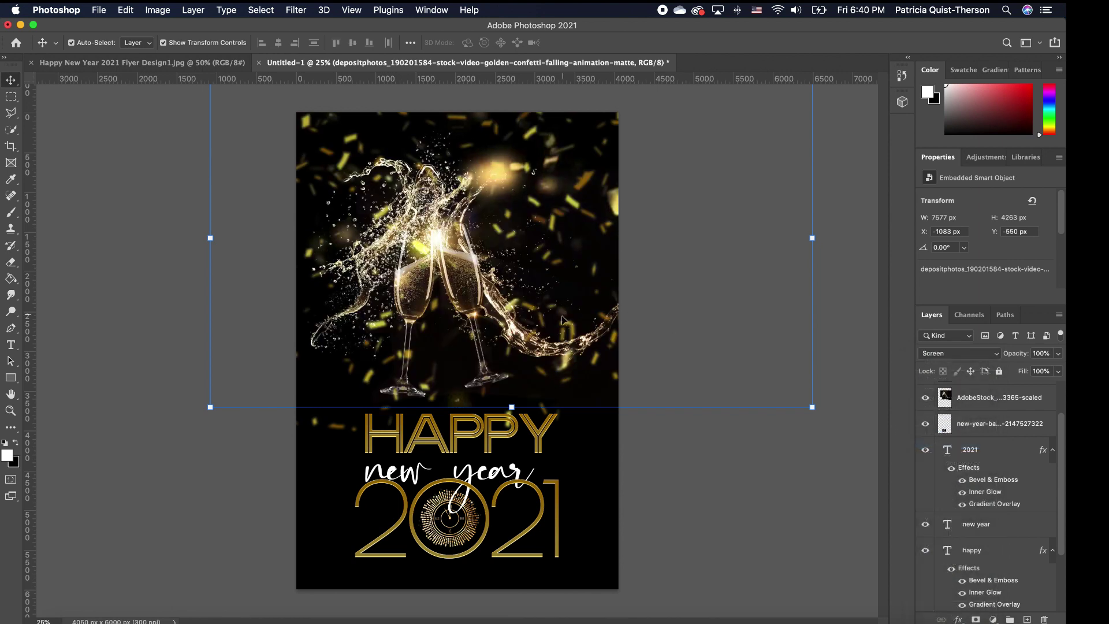
- Shift the depositphotos golden confetti image up and outward to about X -1552, Y -691 px, and move its layer directly above the 1 (3) layer
click(705, 487)
click(506, 171)
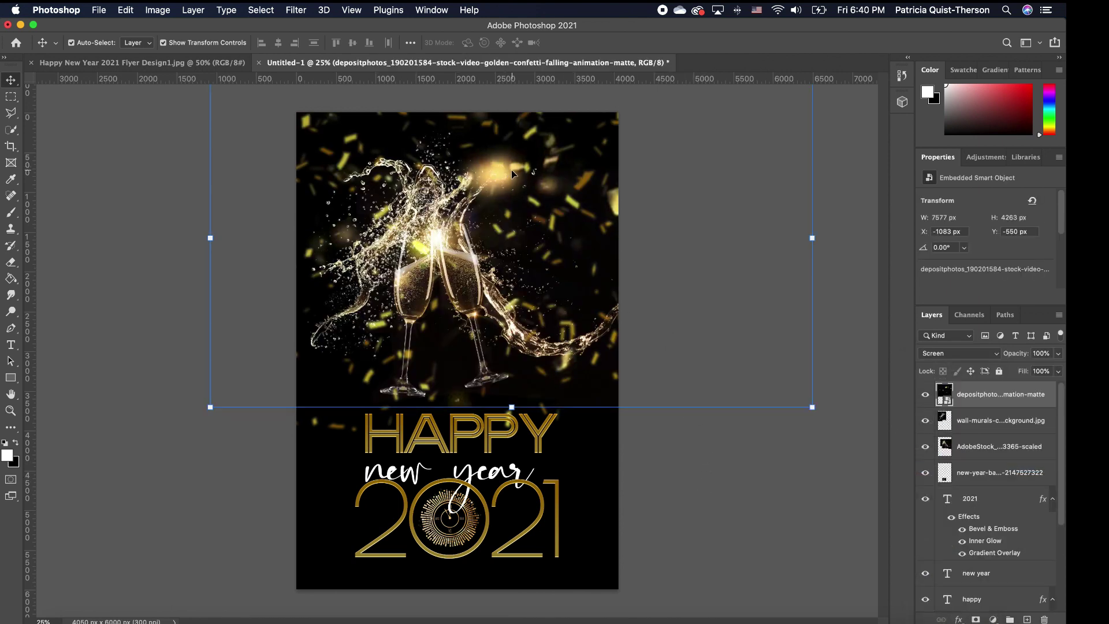
drag(445, 158, 470, 162)
drag(1007, 396, 973, 546)
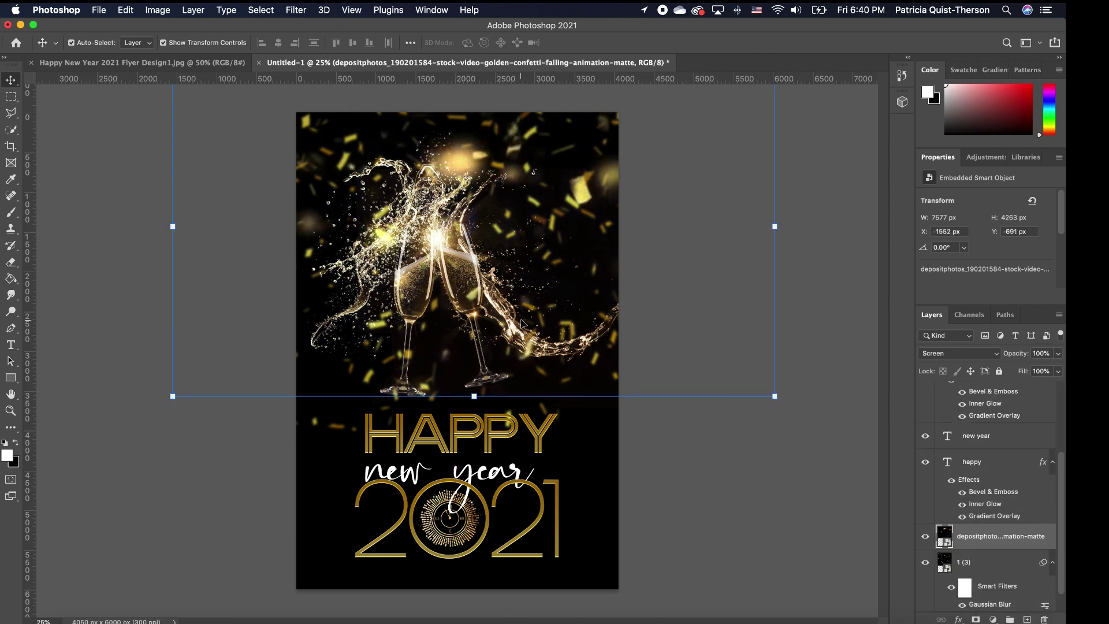
click(735, 484)
scroll(985, 378, up, 3)
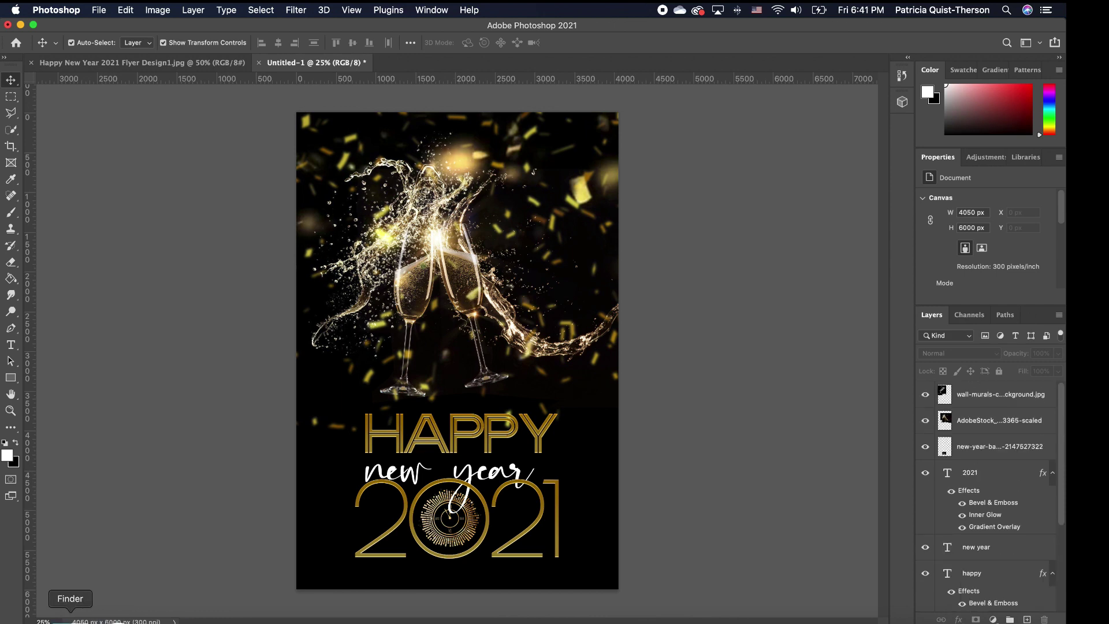
- Place powder-particles-png-9.png from Finder, enlarged to about 5061 x 3386 px with its gold dust beside the HAPPY title at the canvas's right edge
click(66, 616)
drag(186, 87, 513, 479)
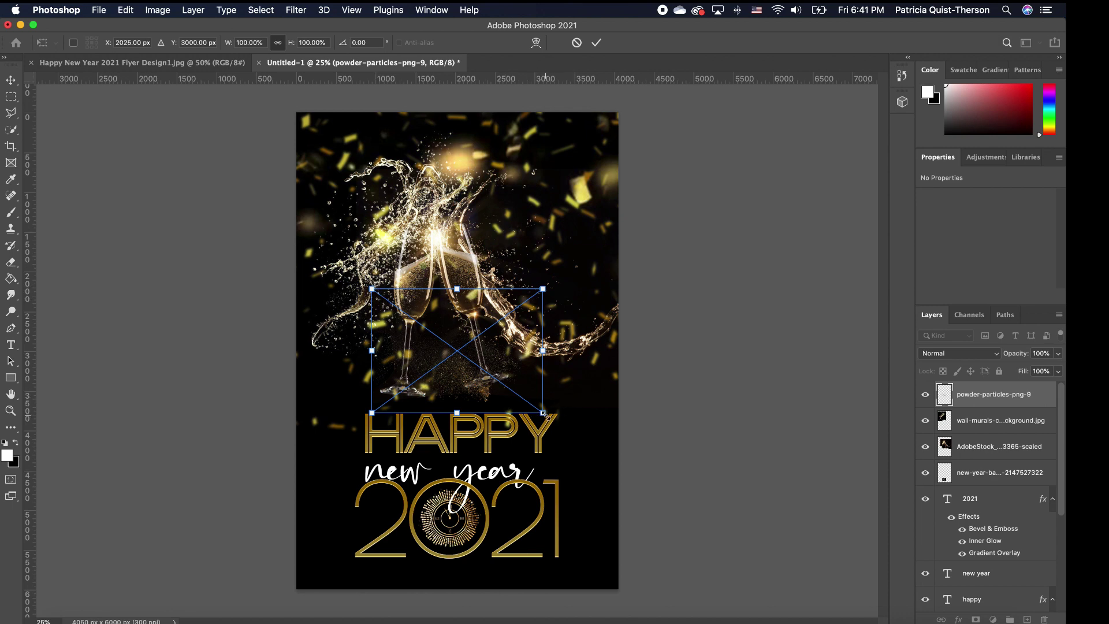
drag(543, 413, 775, 580)
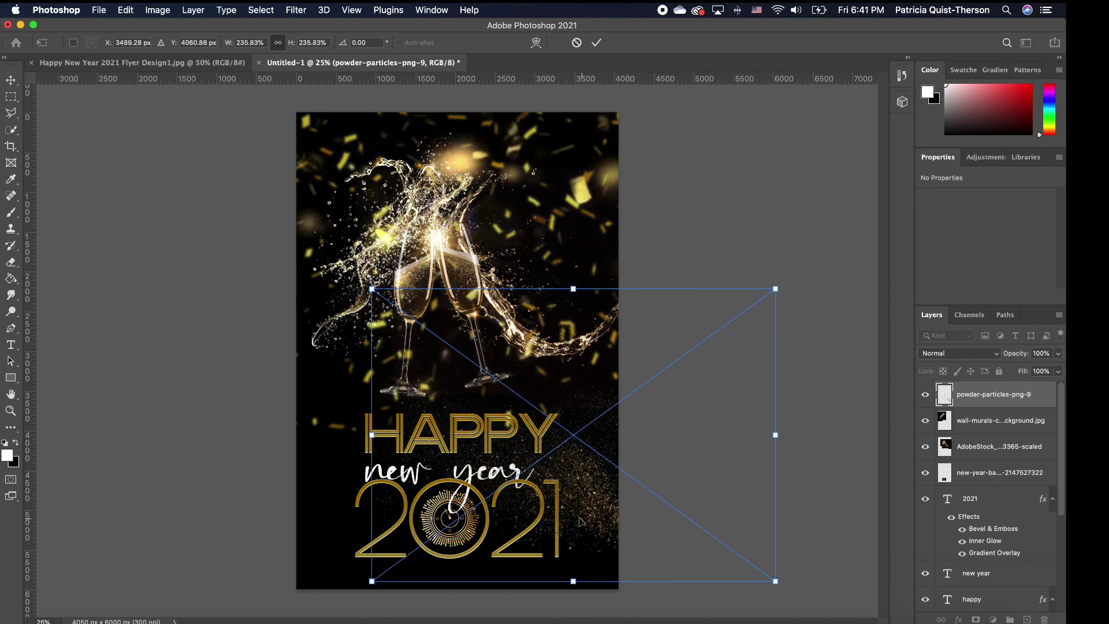
drag(590, 500, 596, 441)
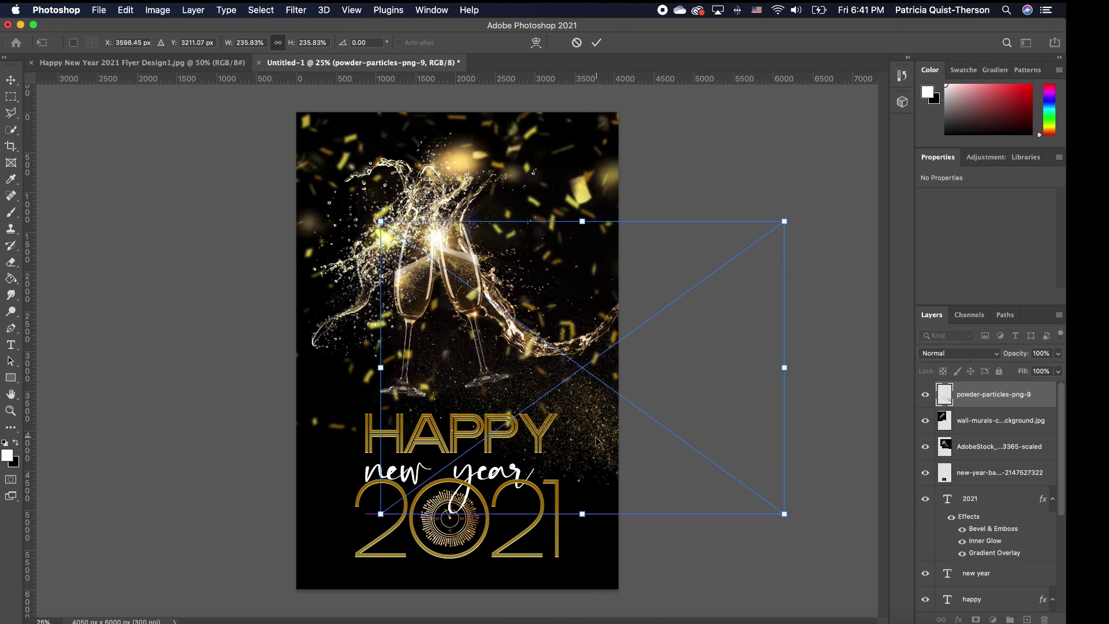
key(Return)
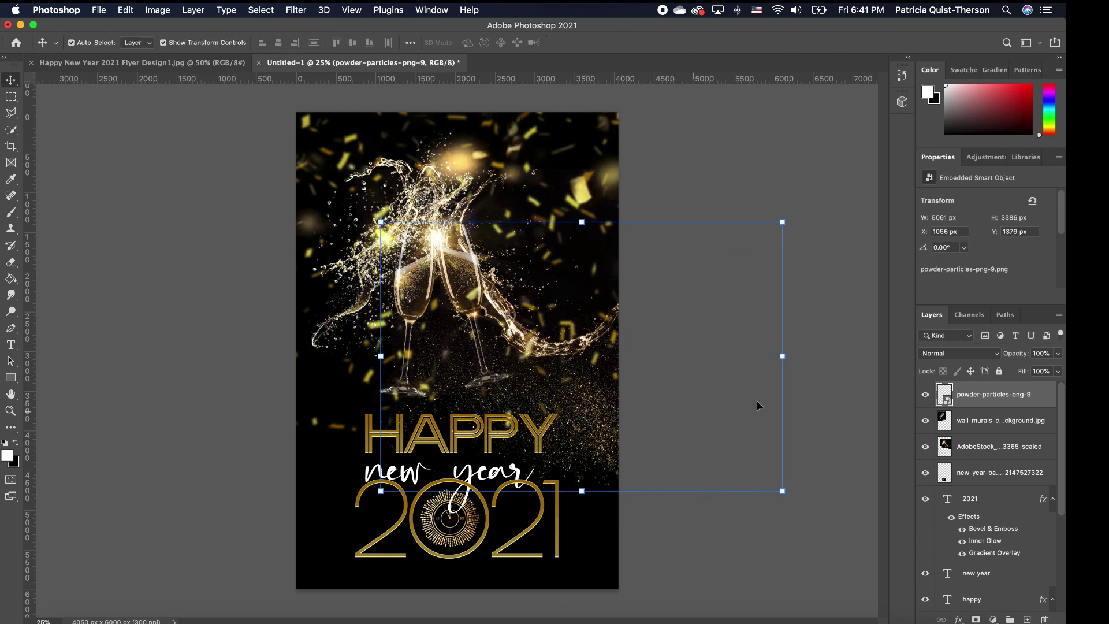
drag(602, 444, 592, 438)
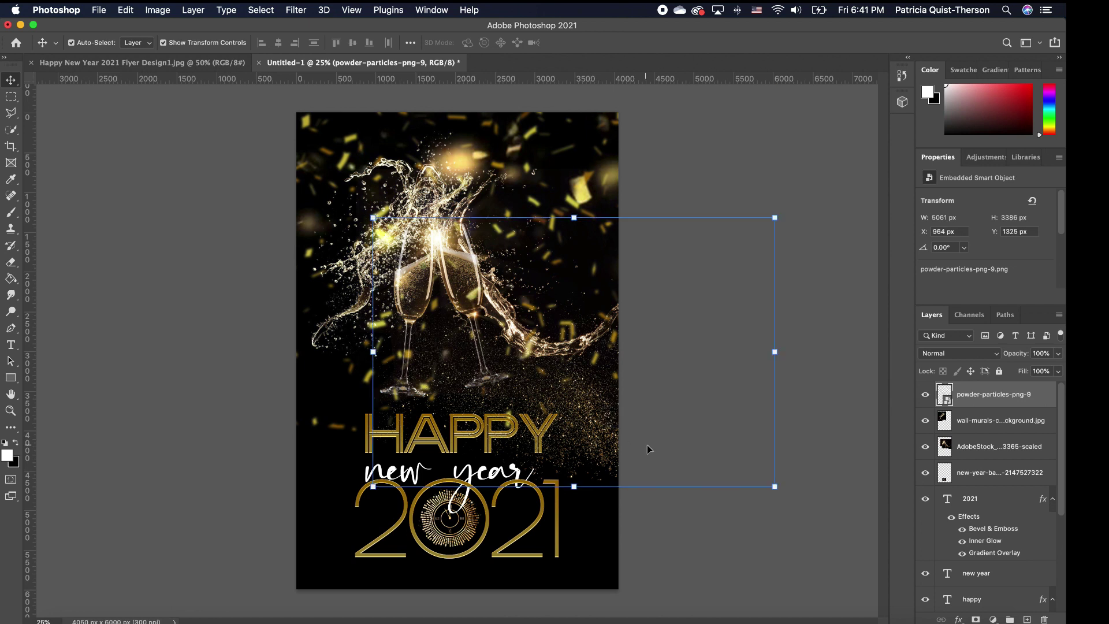
click(666, 439)
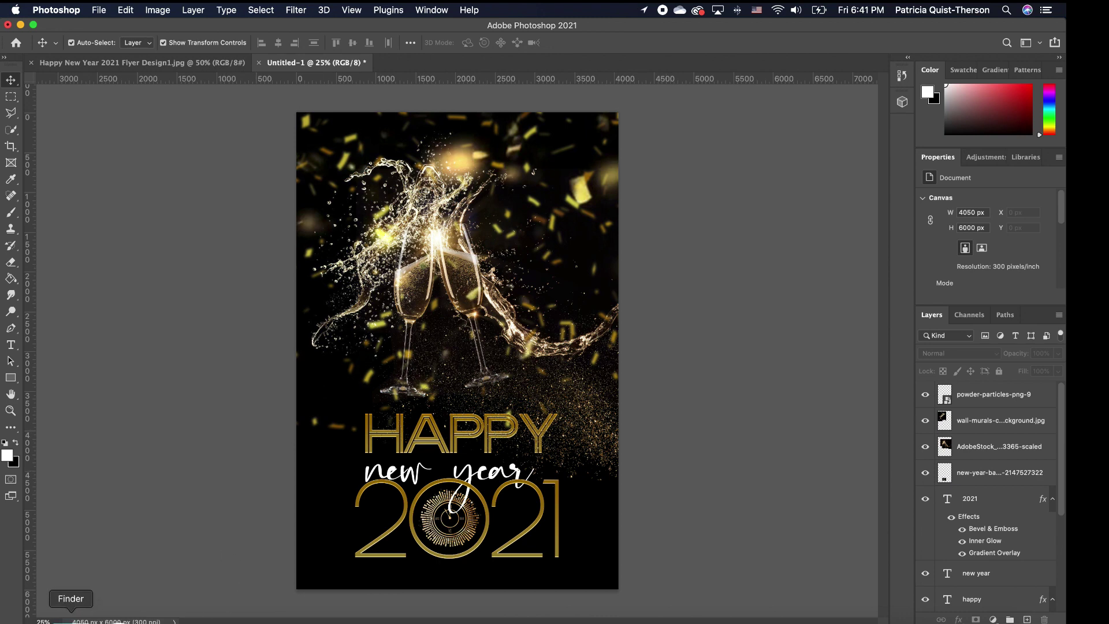
- Place white-firework-jordan-erhardt.jpg from Finder, scaled down to about 42%, over the right end of the 2021 title
click(72, 621)
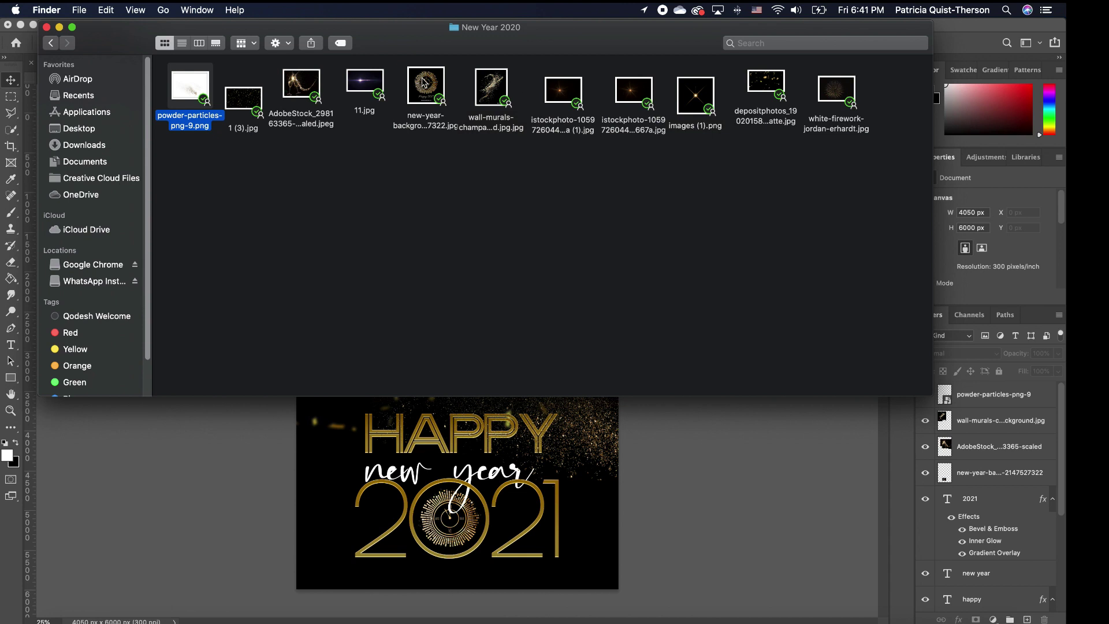
click(363, 87)
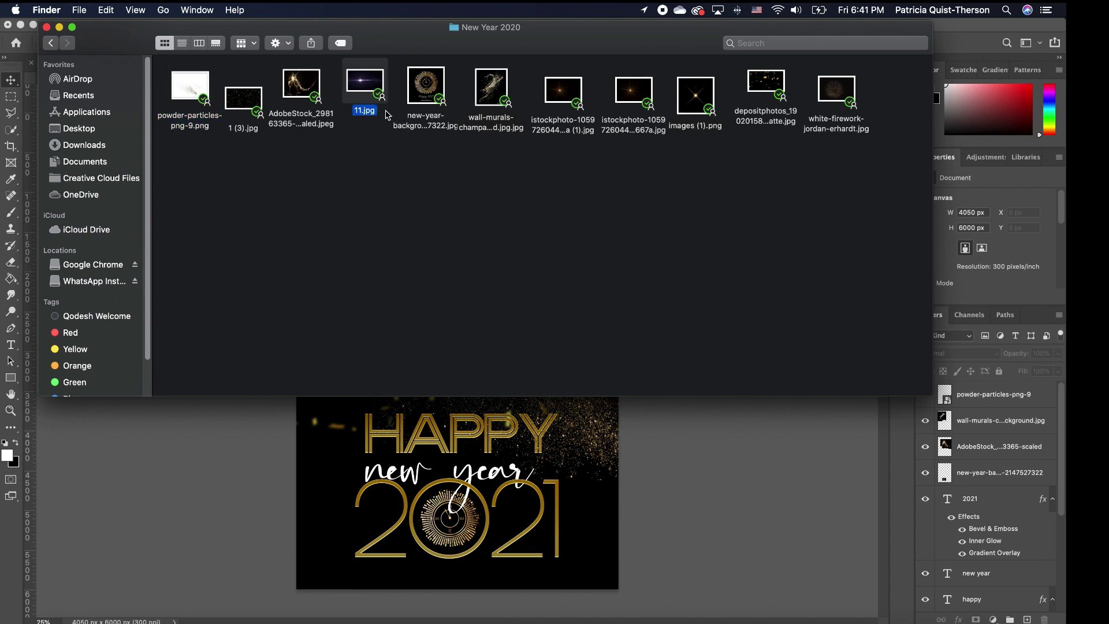
drag(832, 97, 526, 475)
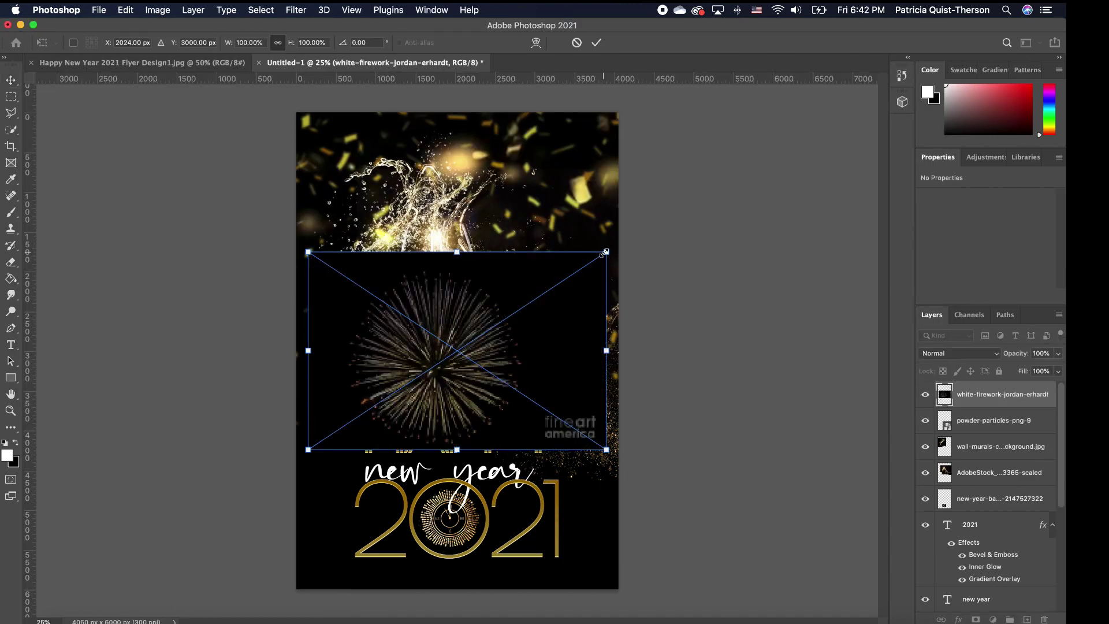
drag(606, 253, 448, 390)
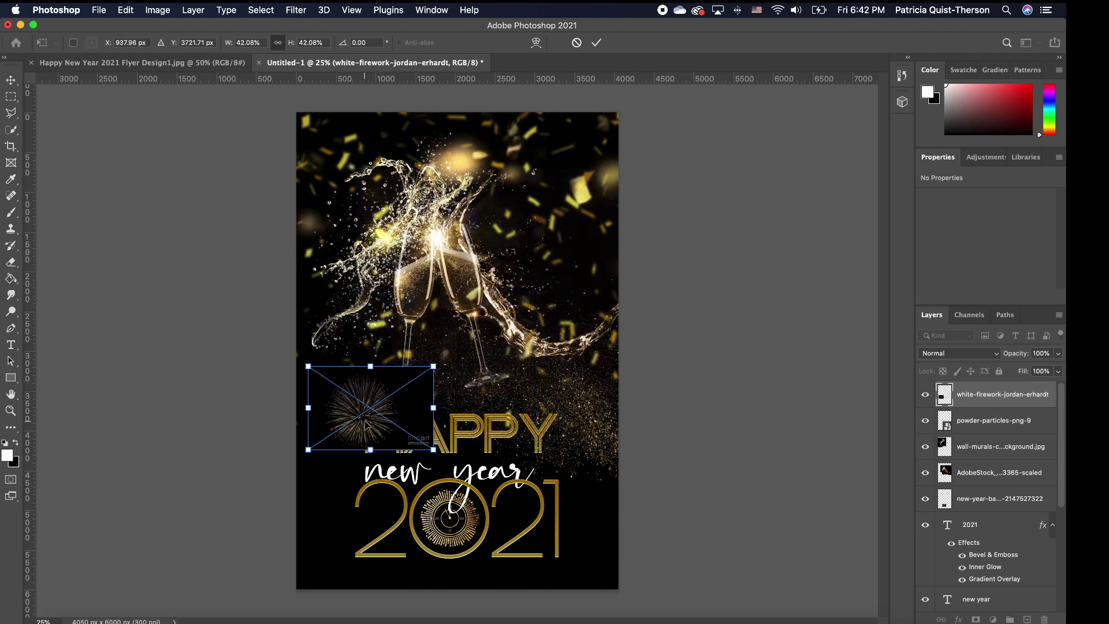
drag(368, 413, 588, 509)
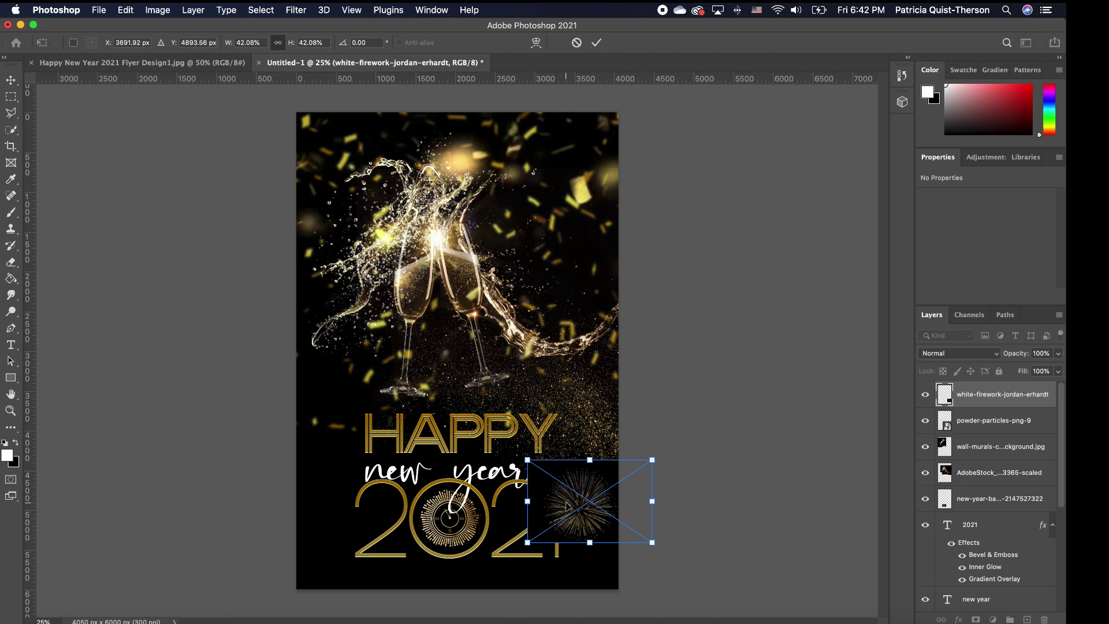
key(Return)
- Set the white firework layer to Screen blending, reduce it to about 36%, and position it just right of the 2021 title
click(993, 354)
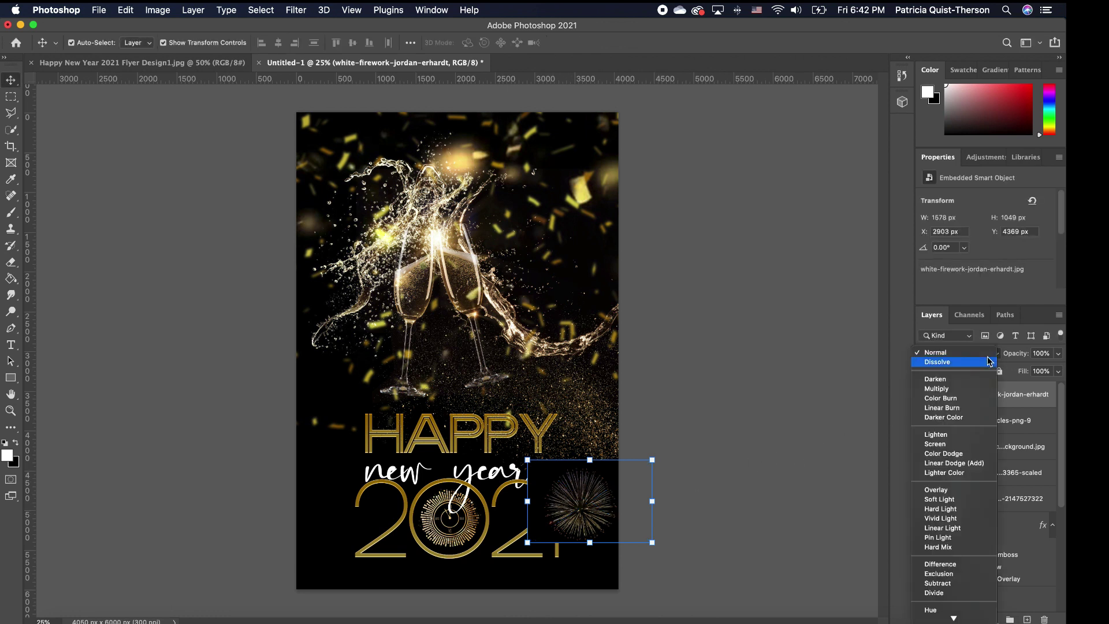
click(944, 447)
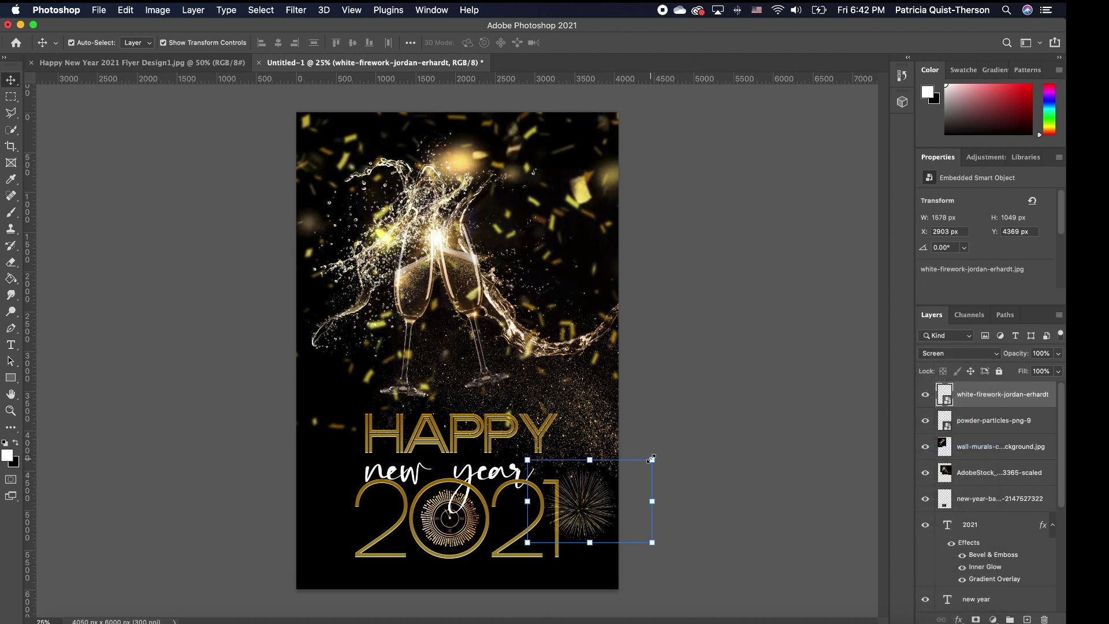
drag(651, 458, 636, 471)
drag(587, 527, 602, 516)
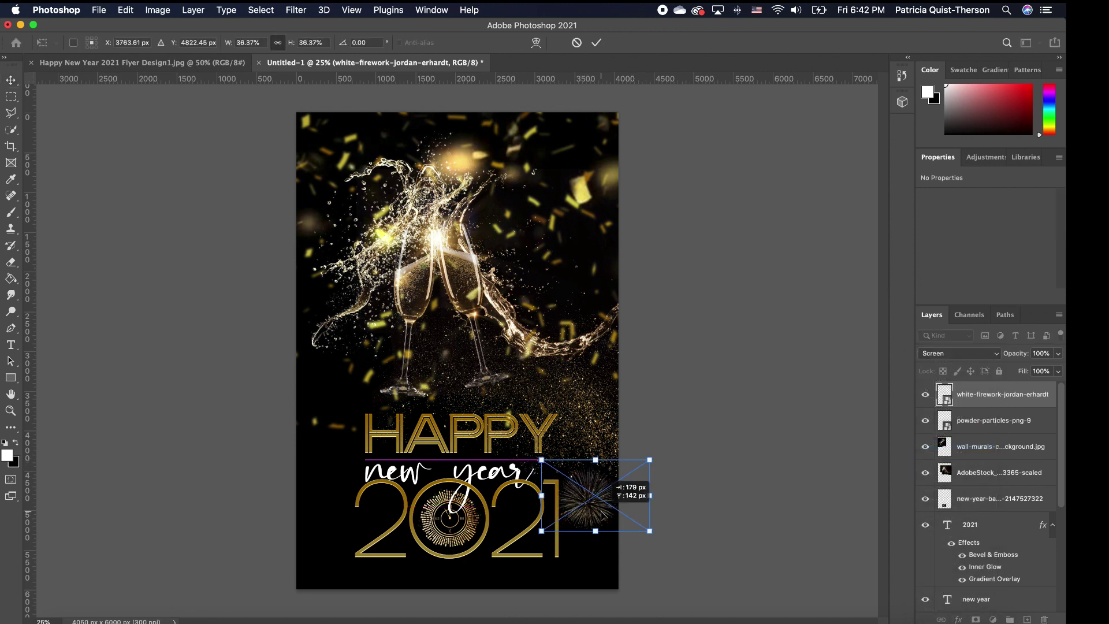
click(732, 483)
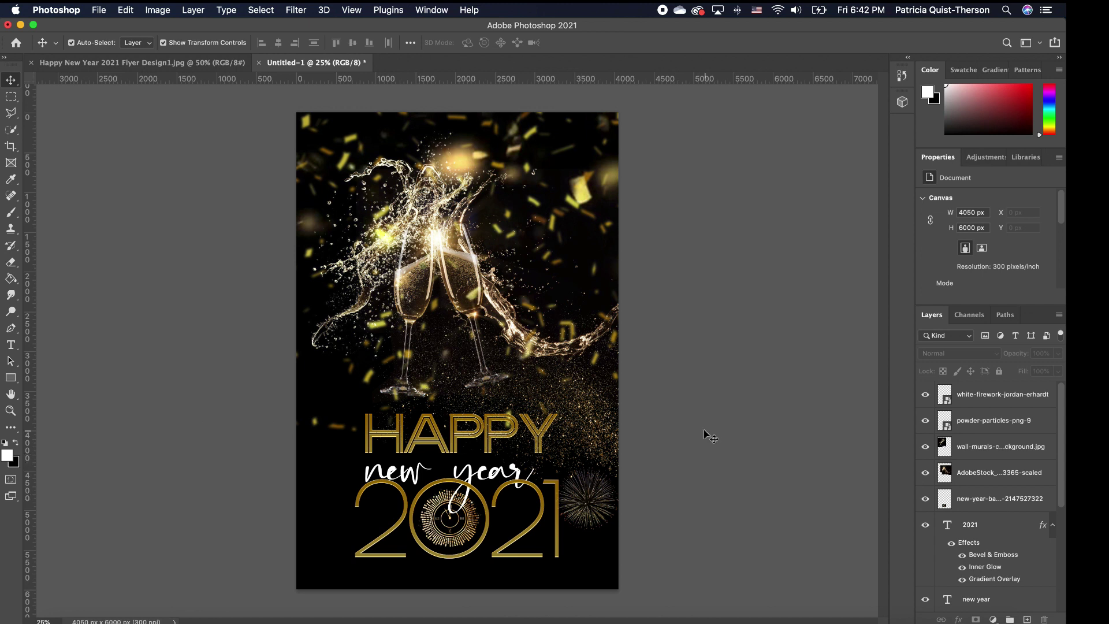
- Enlarge the clock and the HAPPY, new year and 2021 titles together to about 120%, centred across the lower canvas, and raise "new year" slightly
click(450, 542)
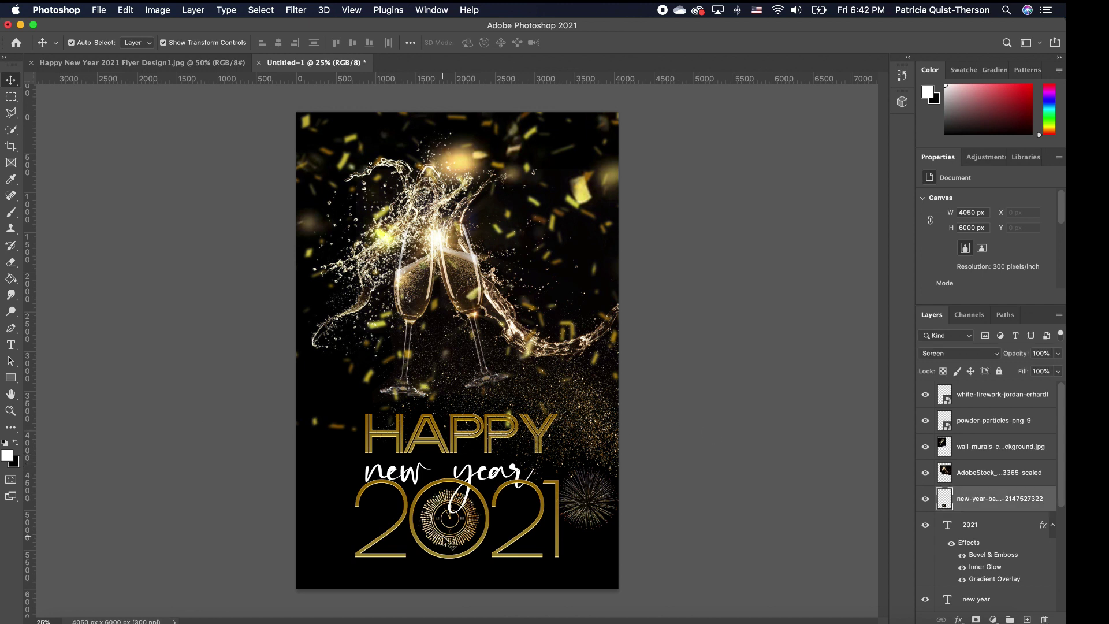
shift+click(530, 487)
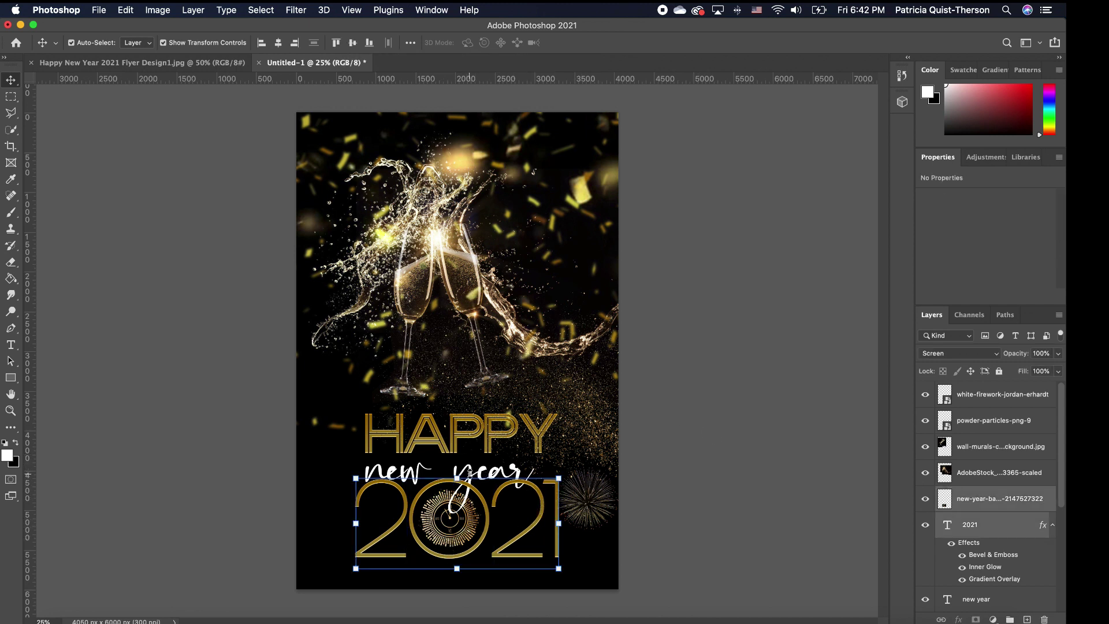
shift+click(423, 443)
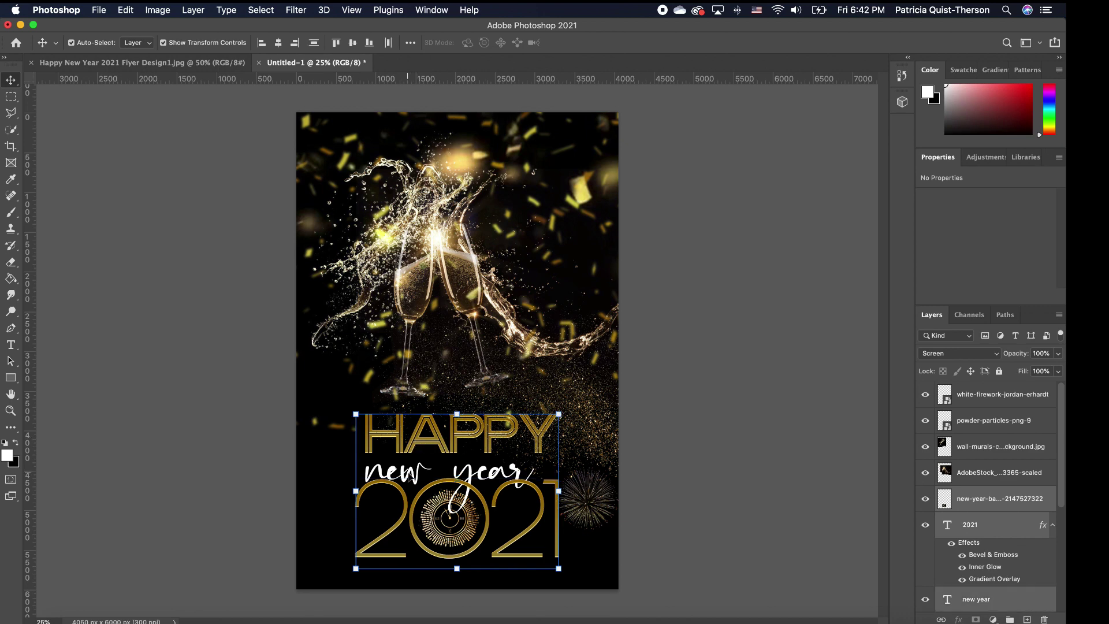
drag(357, 569, 327, 591)
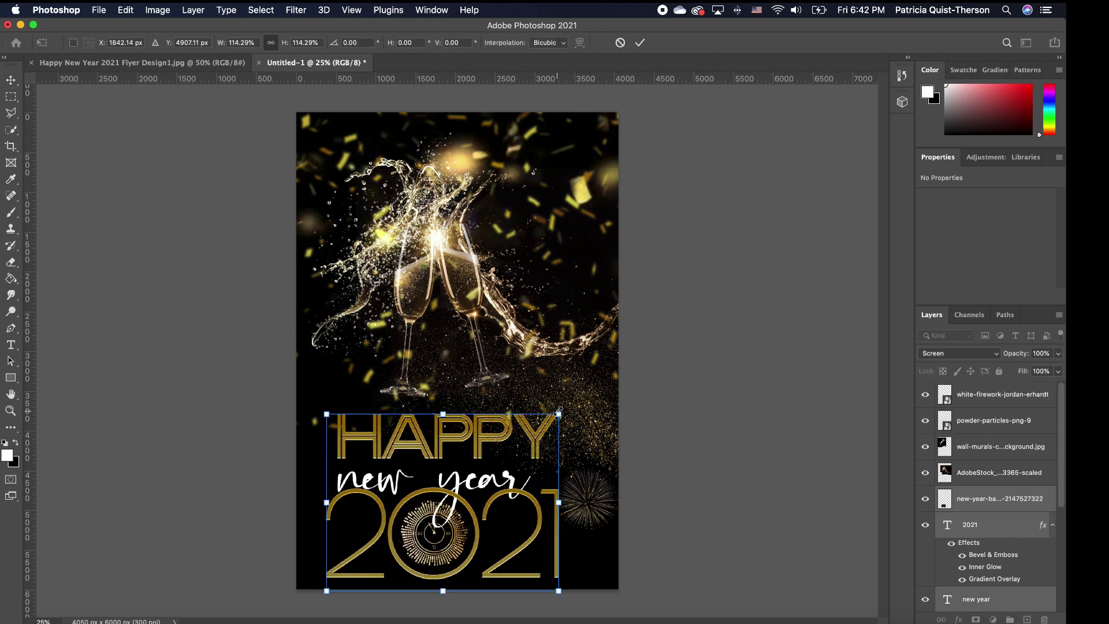
drag(559, 411, 570, 405)
drag(508, 492, 520, 486)
key(Return)
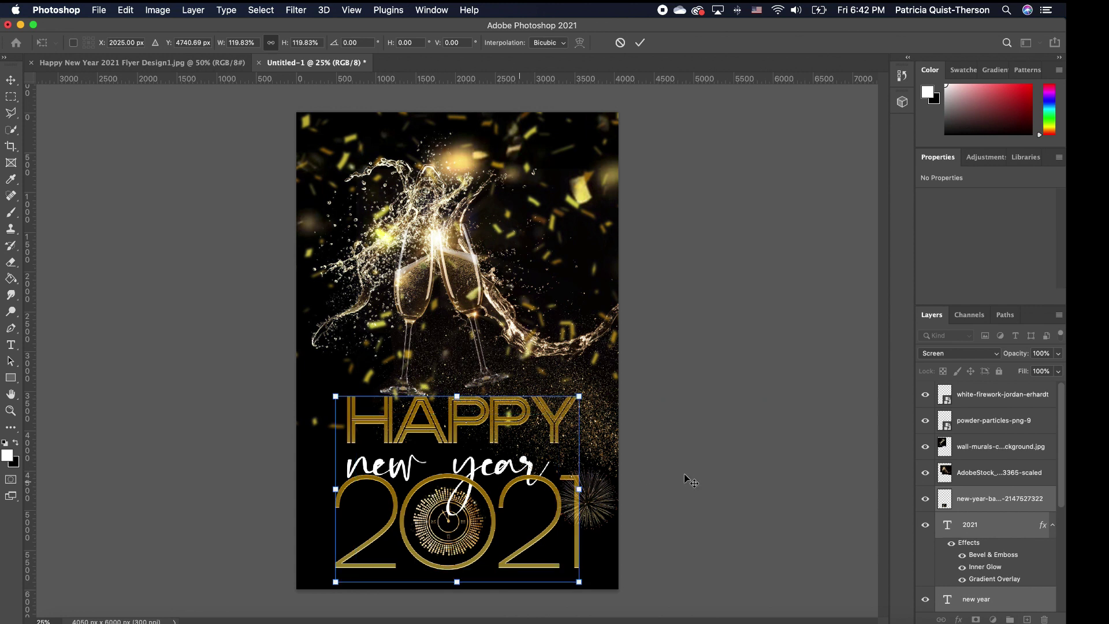
click(679, 473)
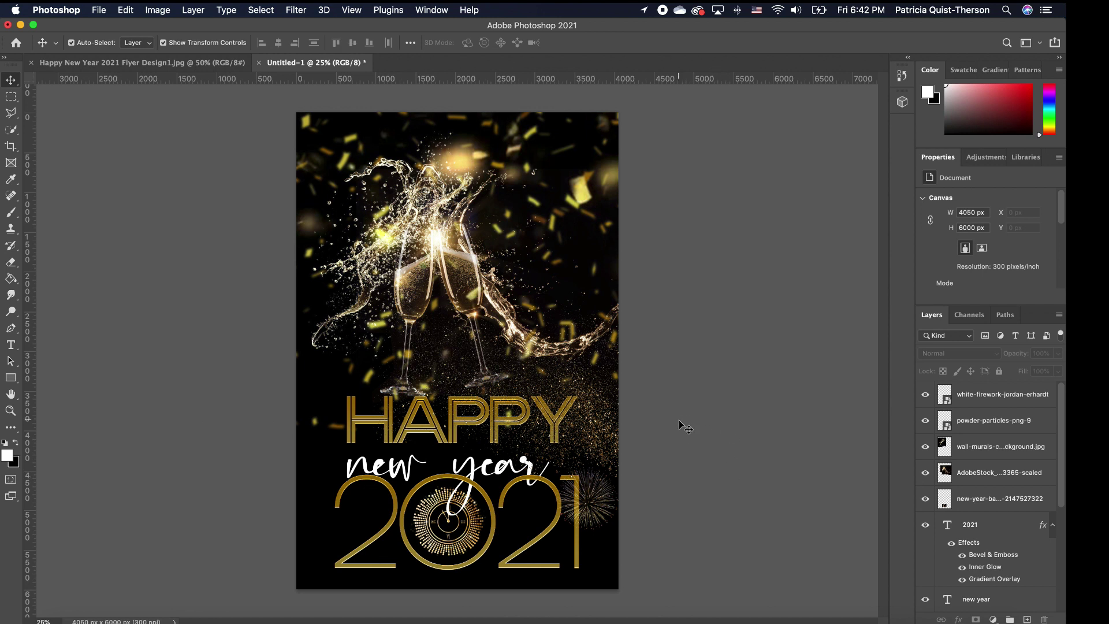
key(super+z)
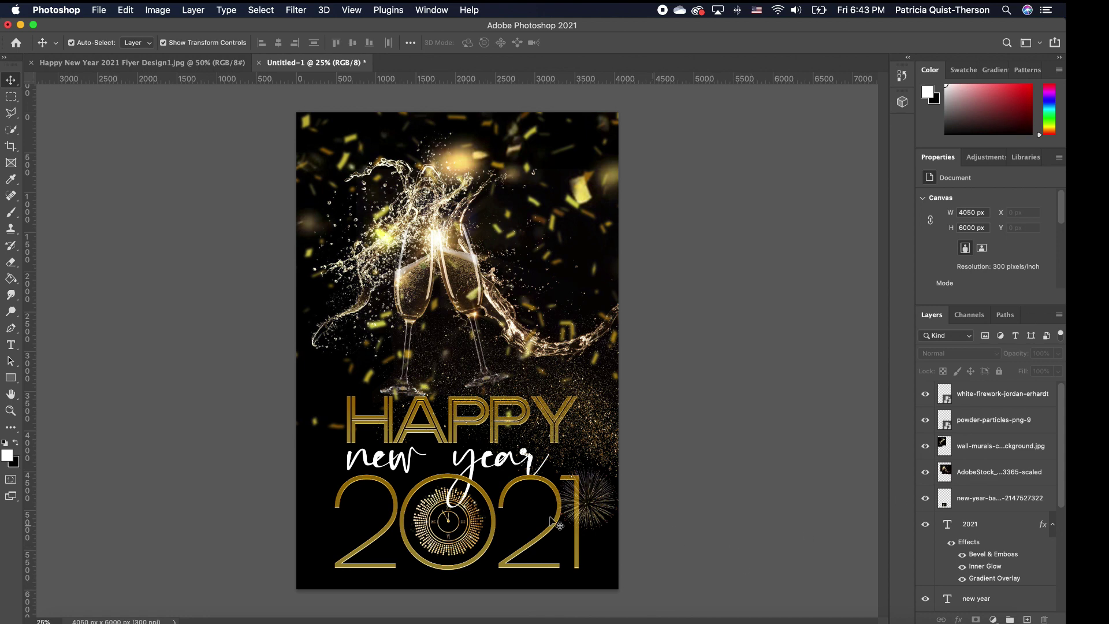
- Place the light flare image 11.jpg from Finder and set its layer to Screen blending
click(75, 618)
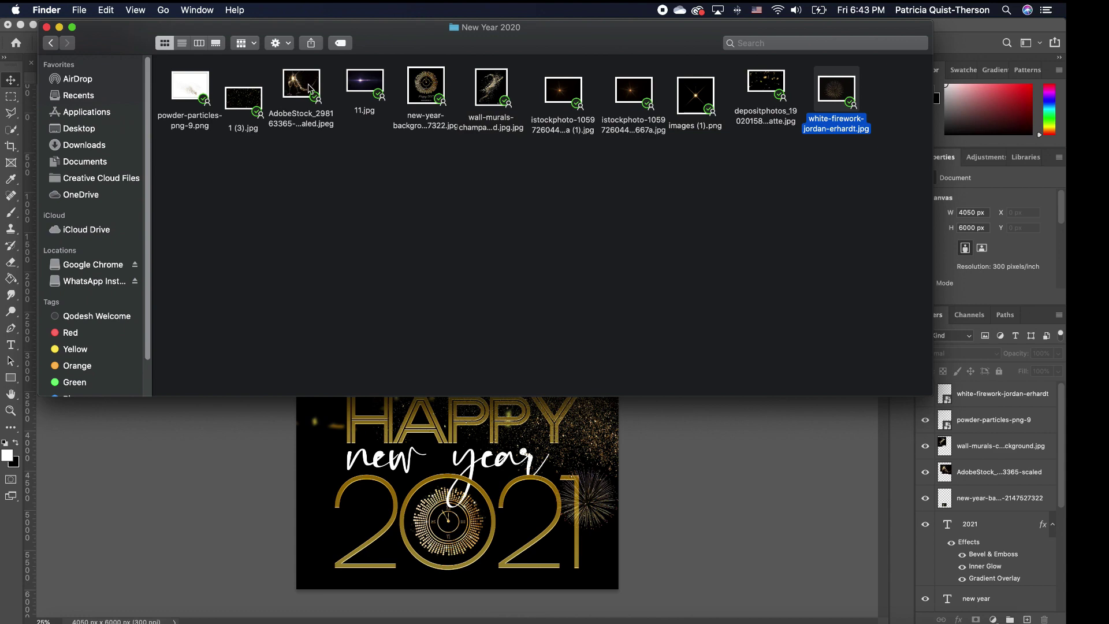
drag(365, 87, 490, 446)
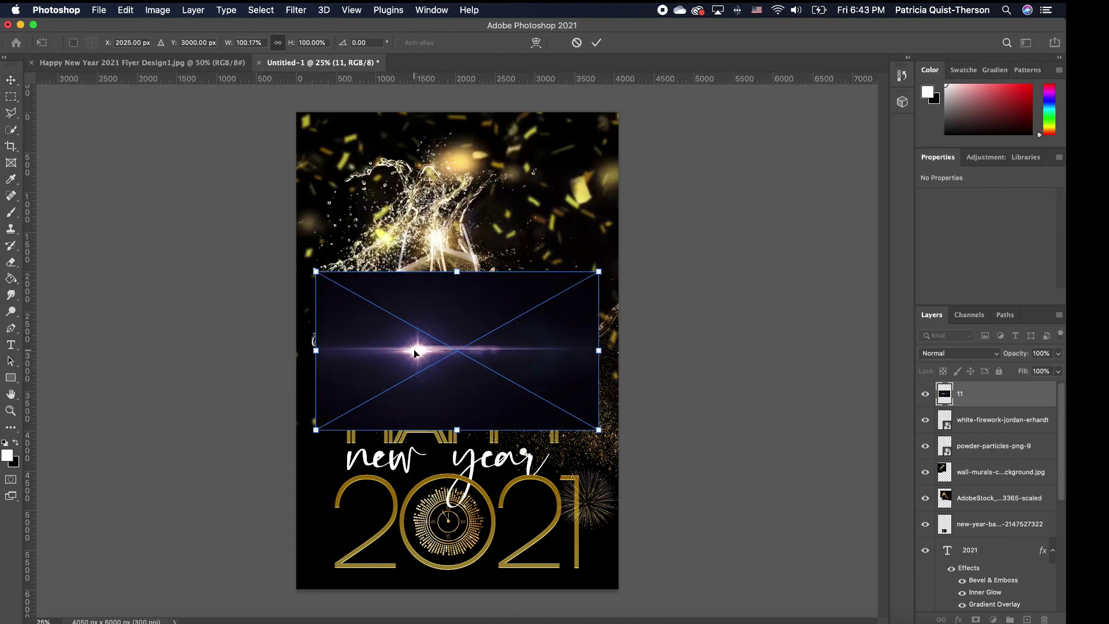
key(Return)
click(983, 354)
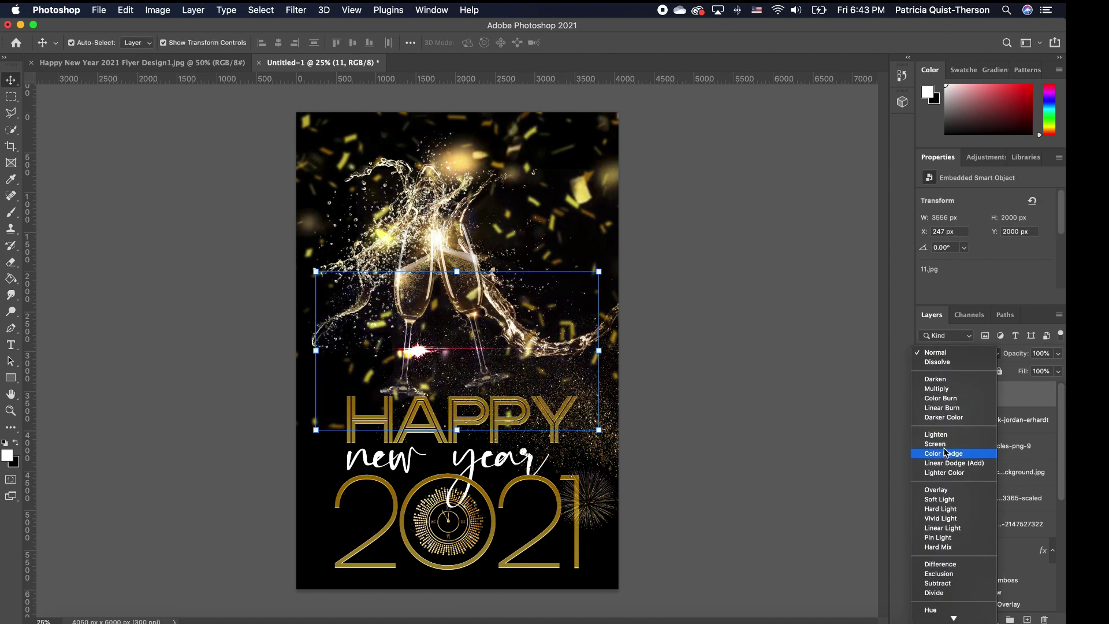
click(935, 443)
- Resize the 11 light flare to about 3346 x 1882 px and centre its bright spot between the HAPPY and new year titles
drag(419, 354, 450, 451)
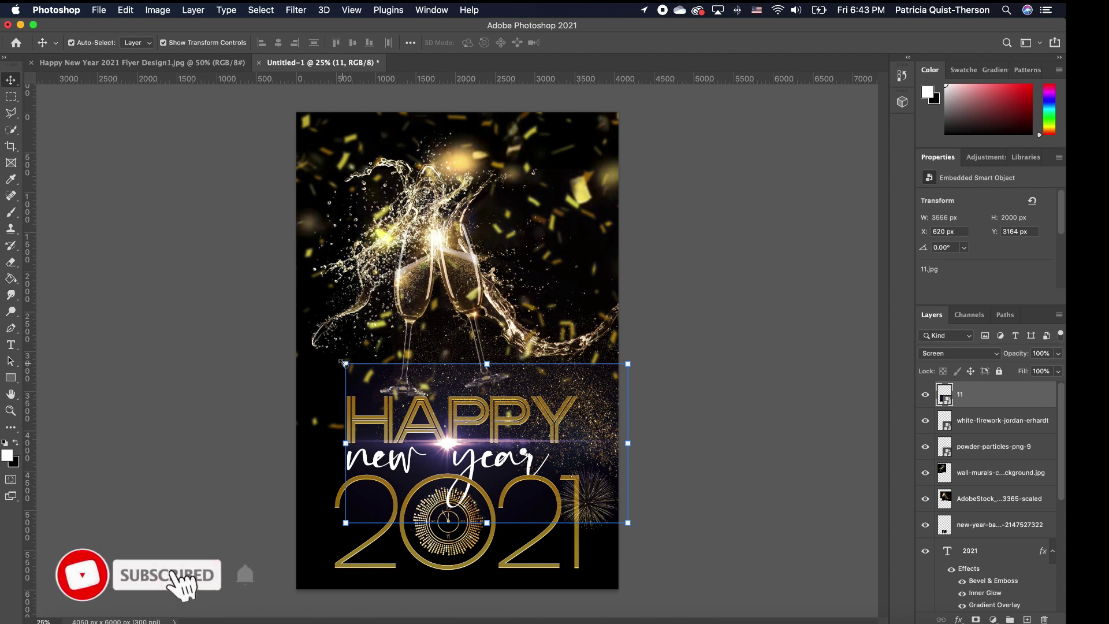
drag(345, 364, 292, 337)
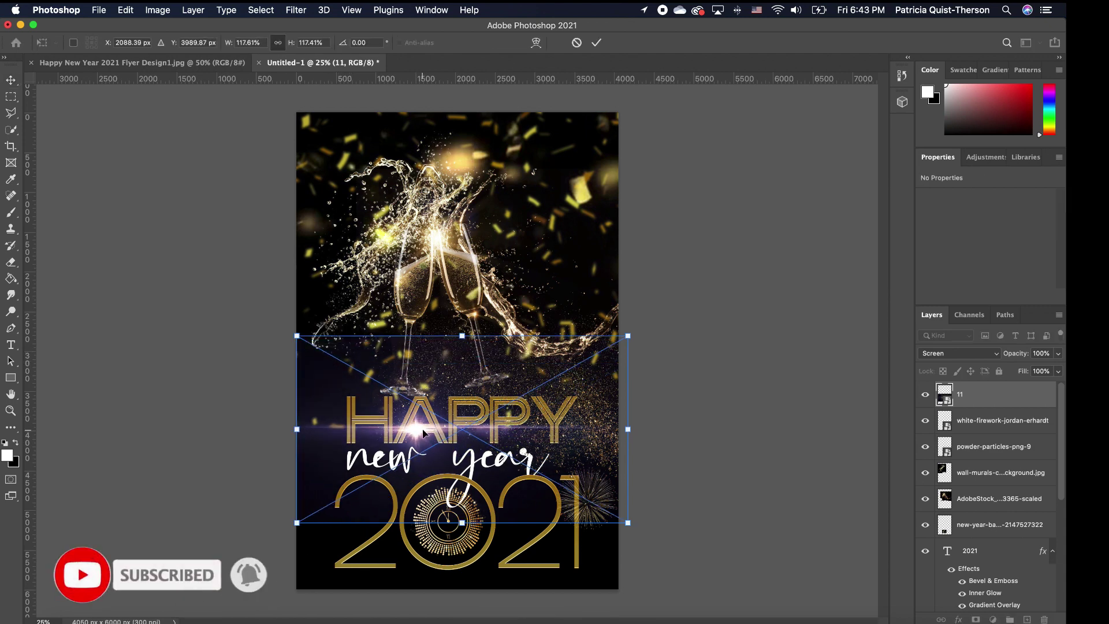
drag(425, 428, 454, 445)
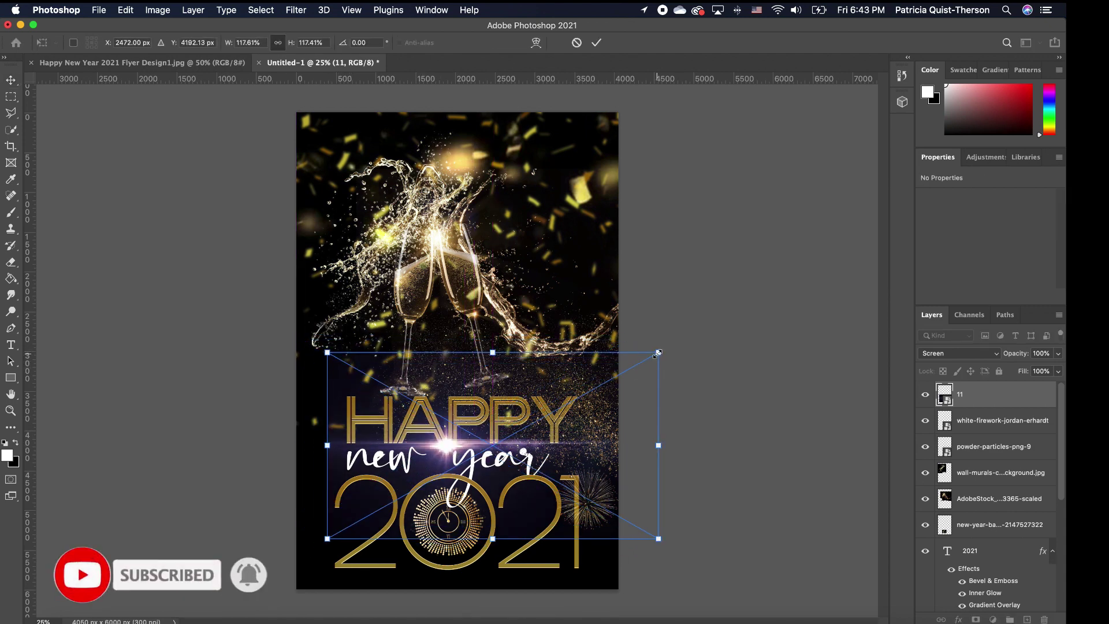
drag(657, 352, 595, 389)
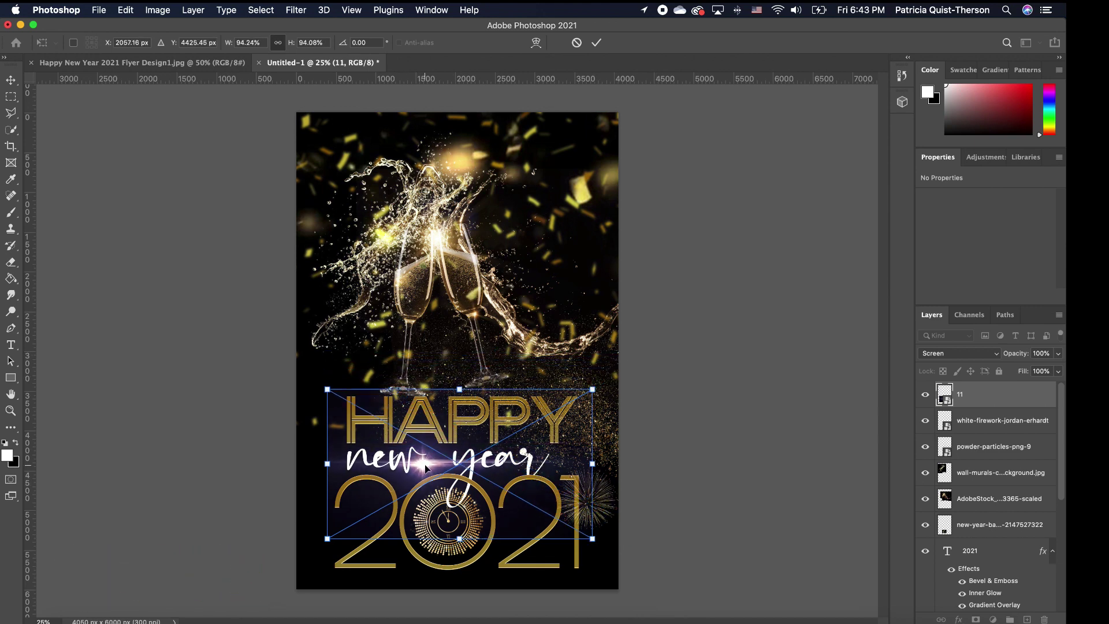
drag(427, 469, 452, 450)
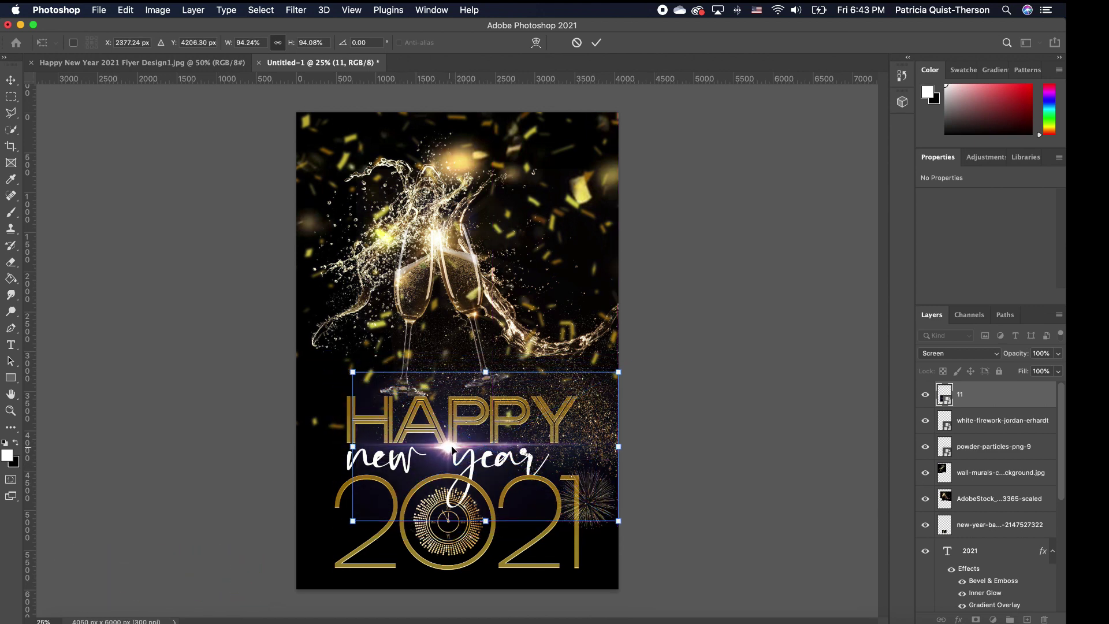
key(Return)
click(453, 458)
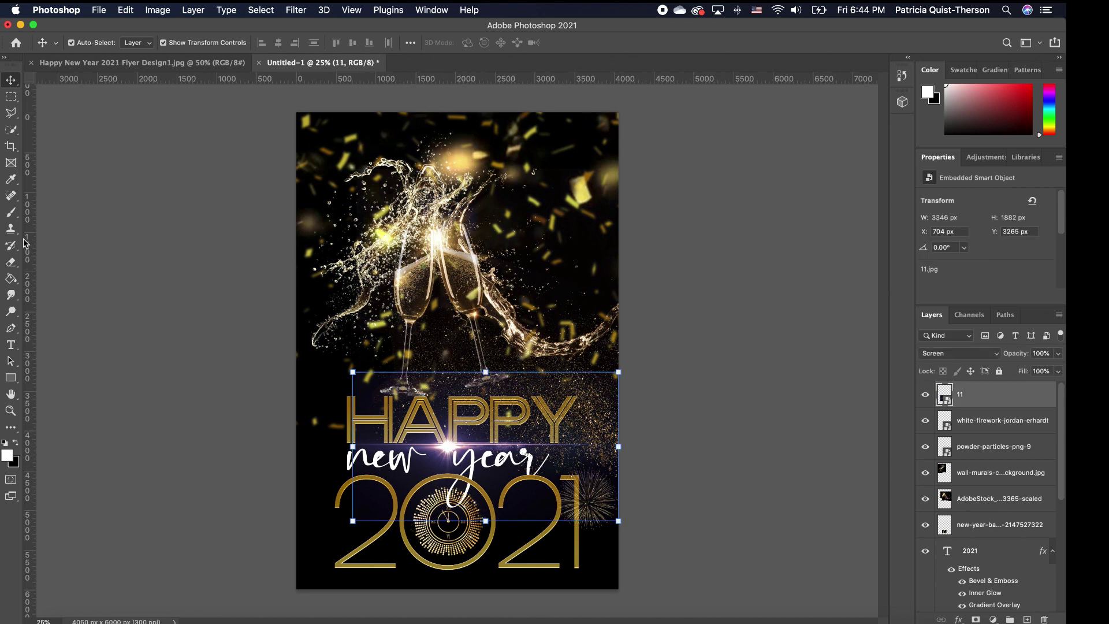
- Rasterize the 11 light flare layer and erase its visible hard edges with a soft eraser enlarged to 1000 px
click(11, 262)
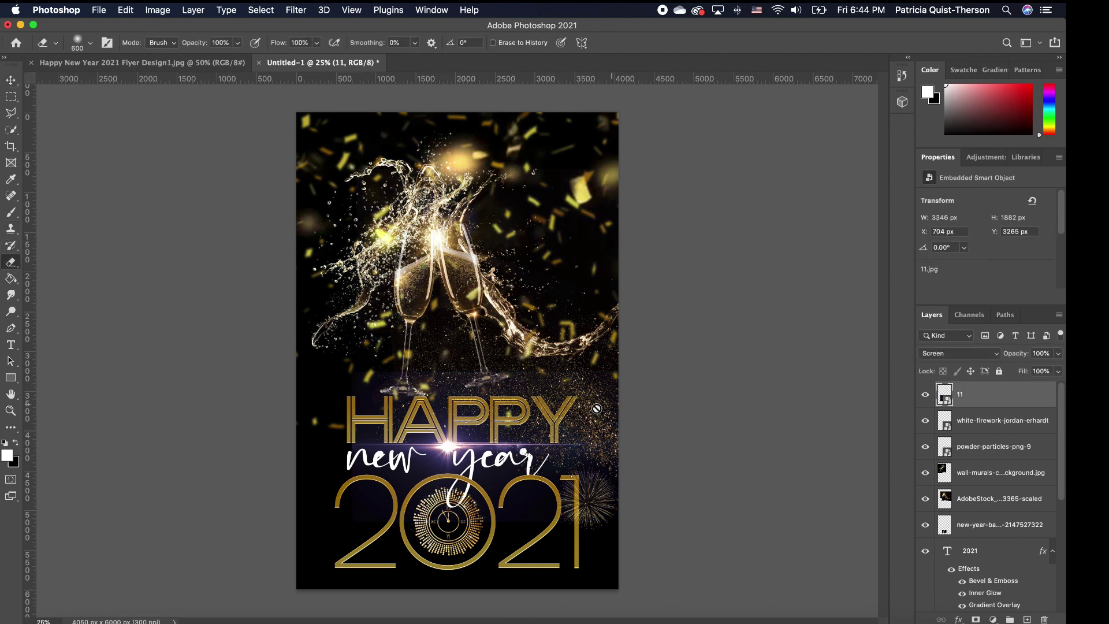
click(532, 196)
click(627, 225)
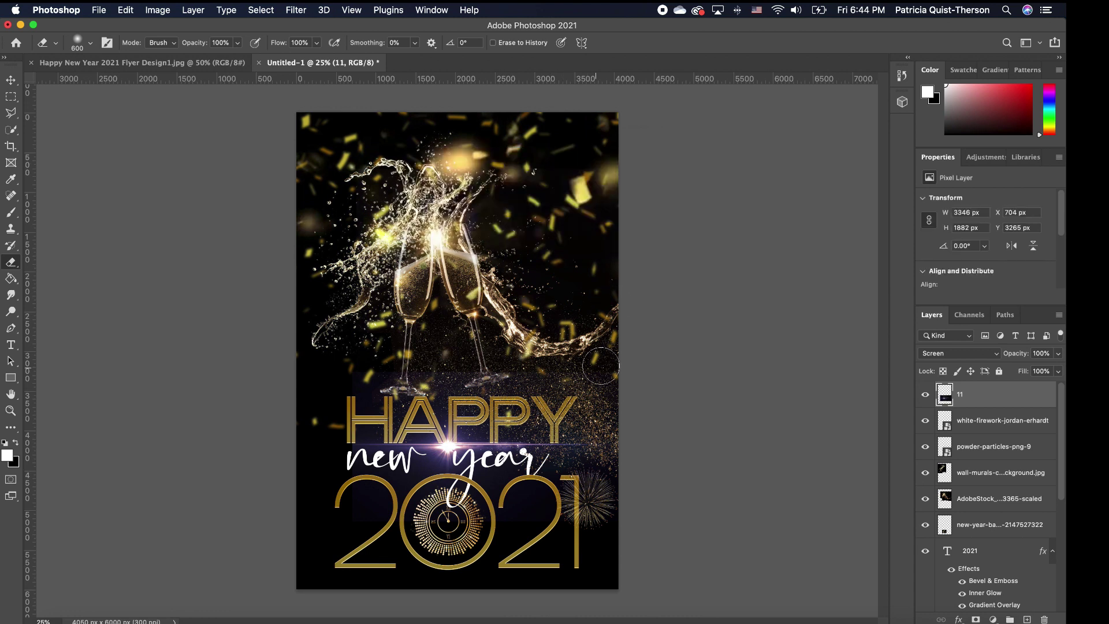
key(bracketright)
key(bracketright)
key(bracketright)
key(bracketright)
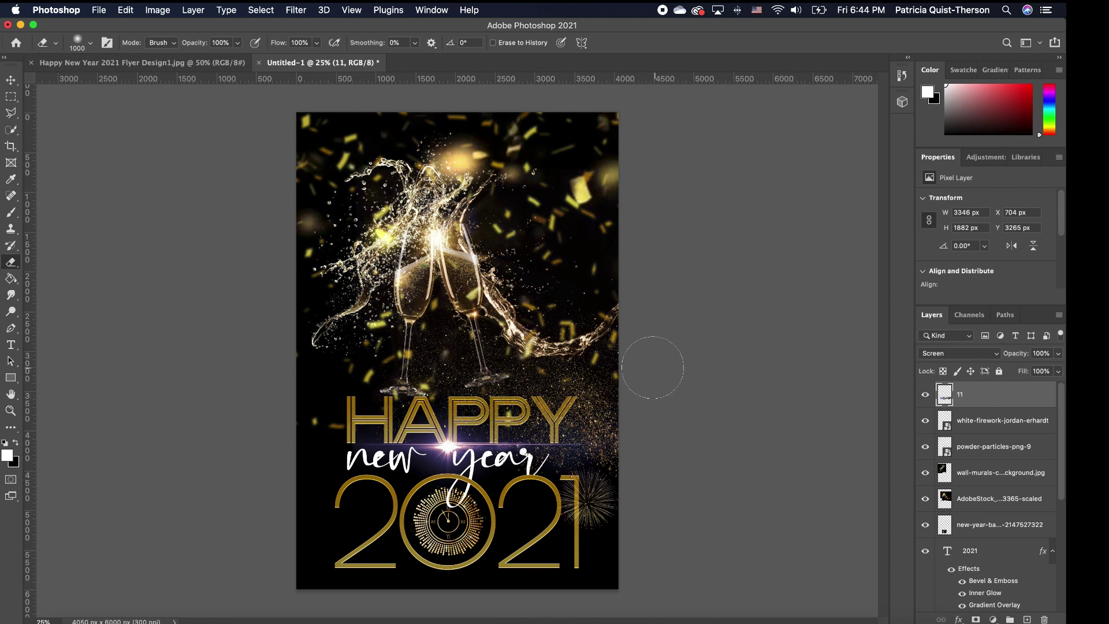
click(10, 80)
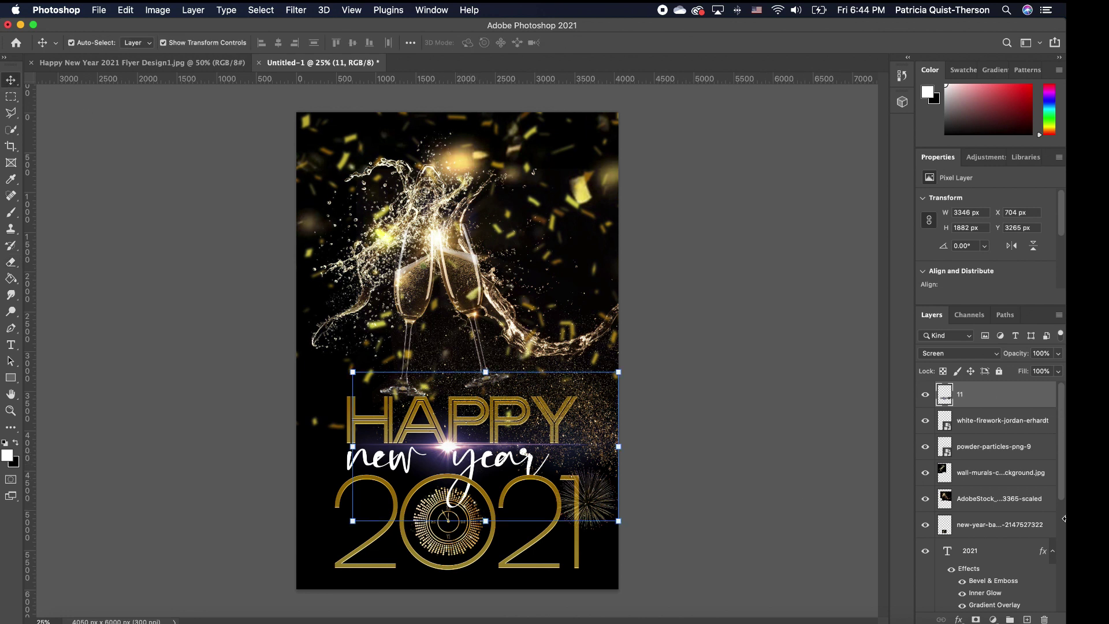
- Add a Hue/Saturation adjustment clipped to the 11 flare layer, with Hue +108 and Saturation +12
click(993, 619)
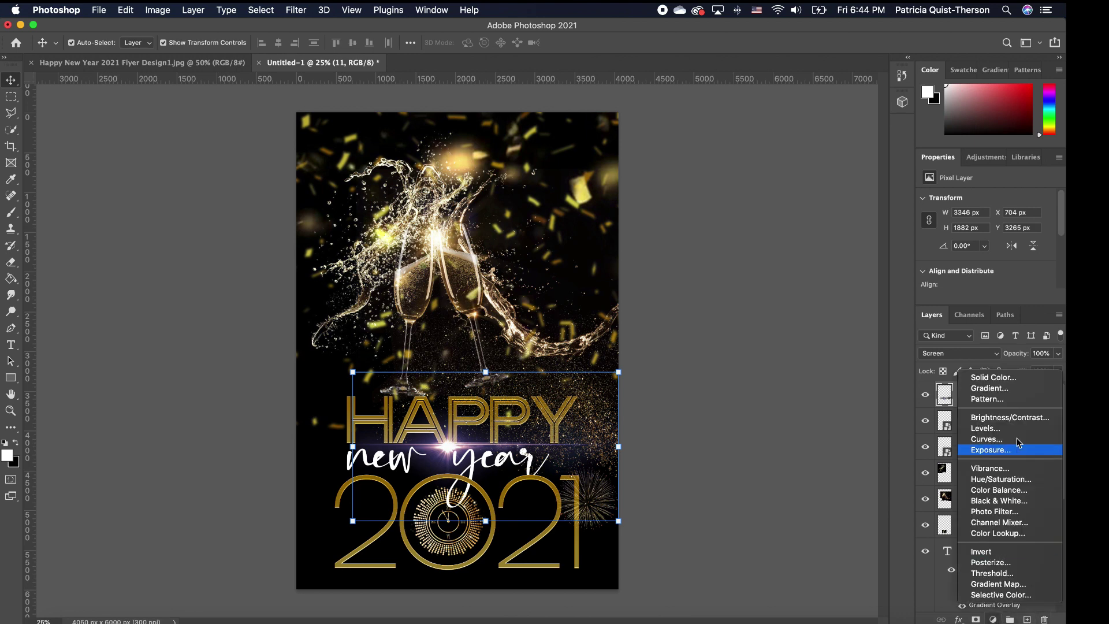
click(1008, 479)
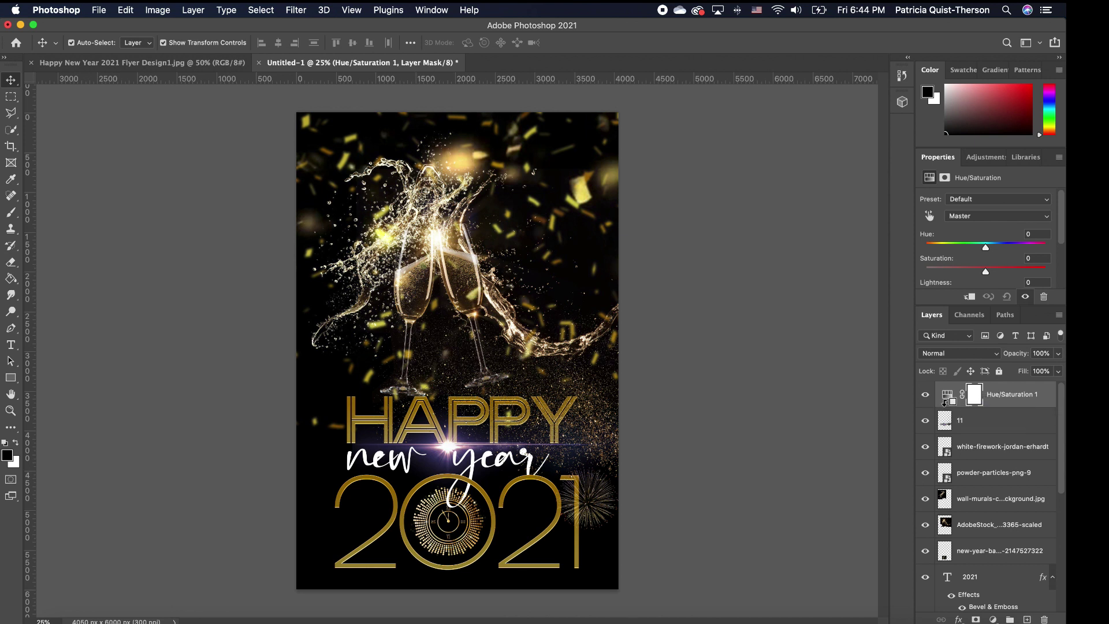
alt+click(943, 403)
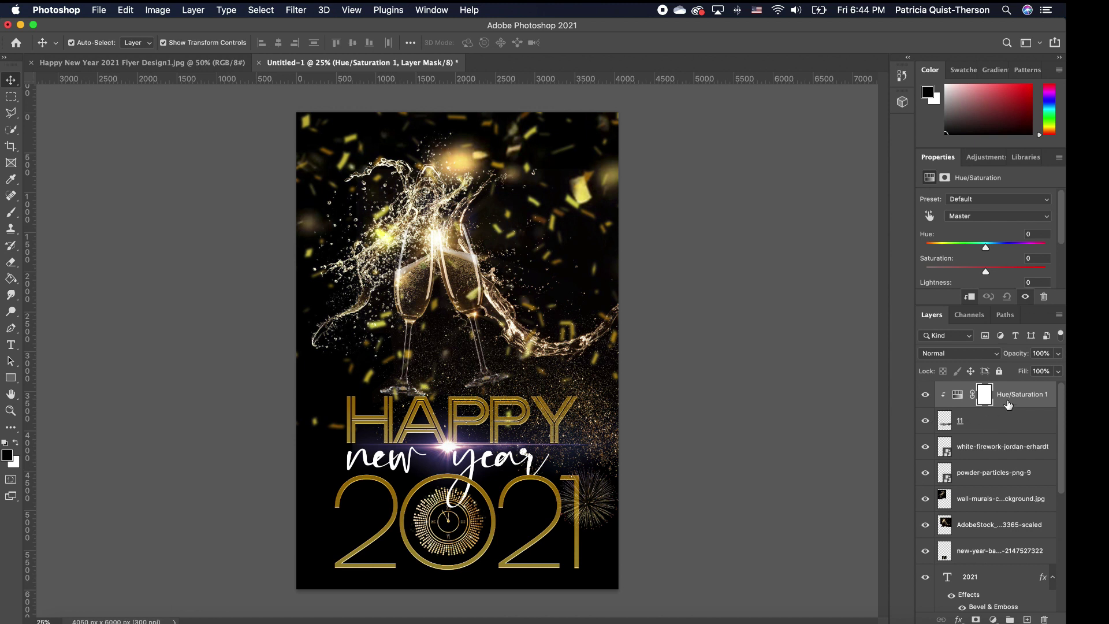
click(990, 429)
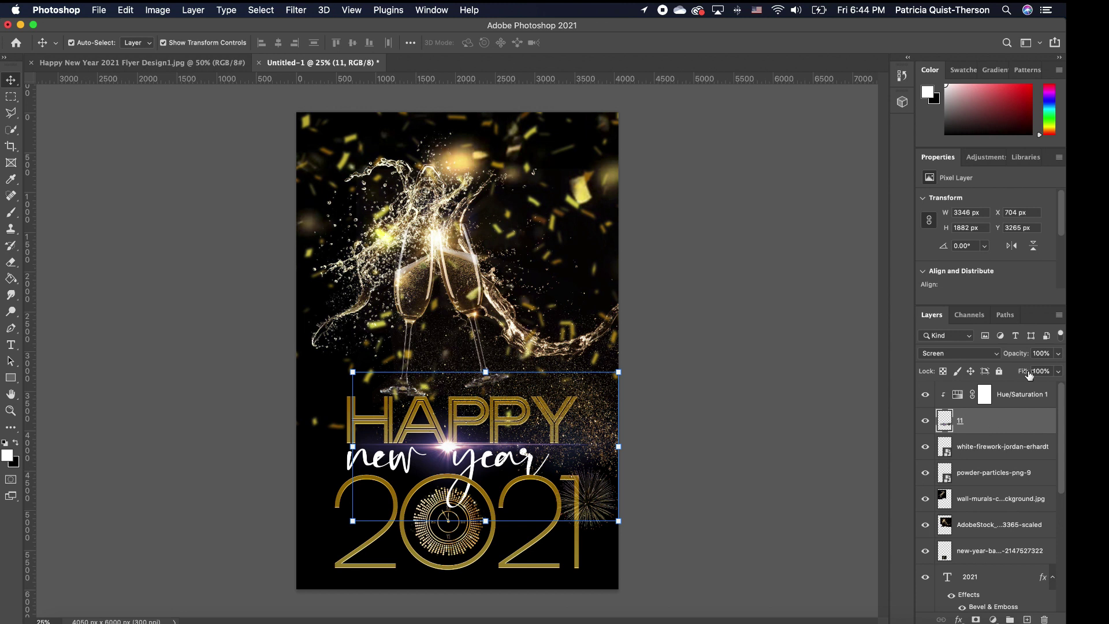
click(1015, 395)
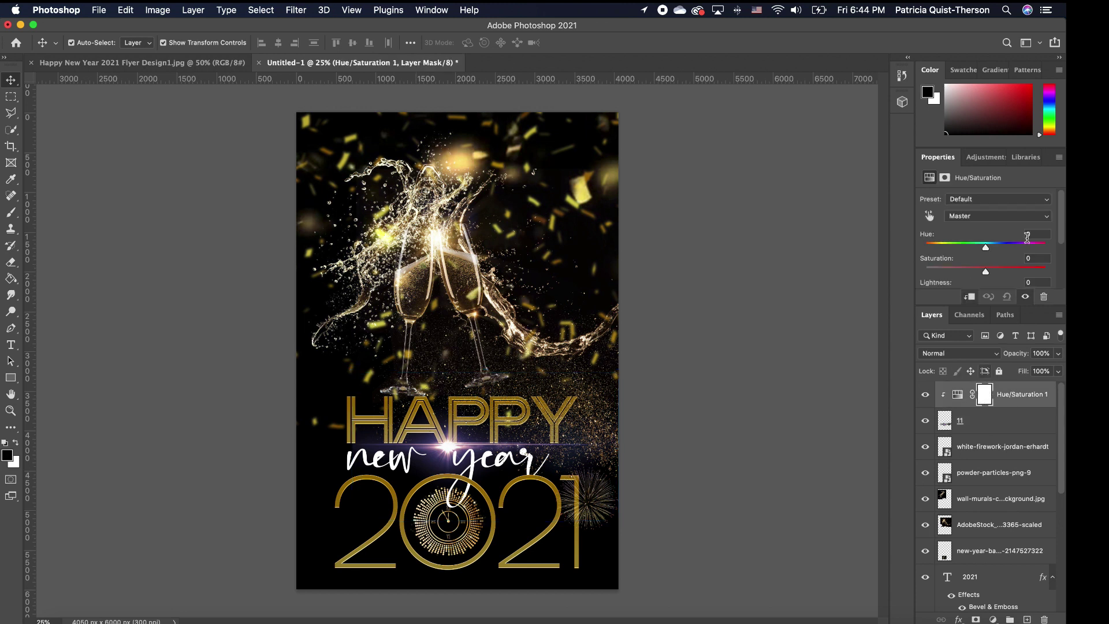
drag(988, 250, 1027, 250)
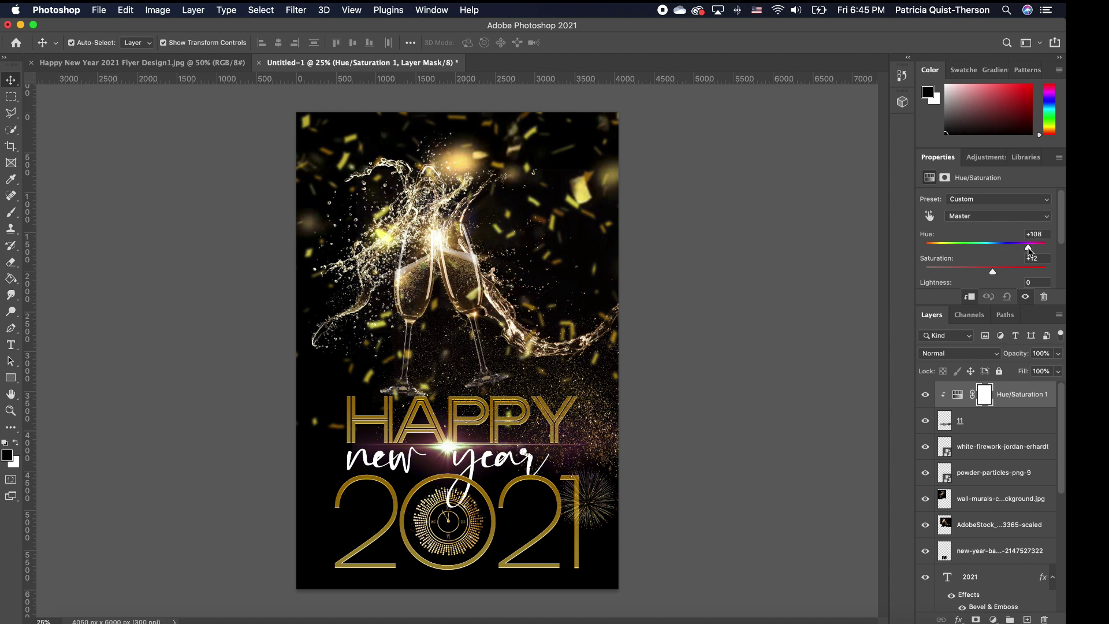
click(726, 411)
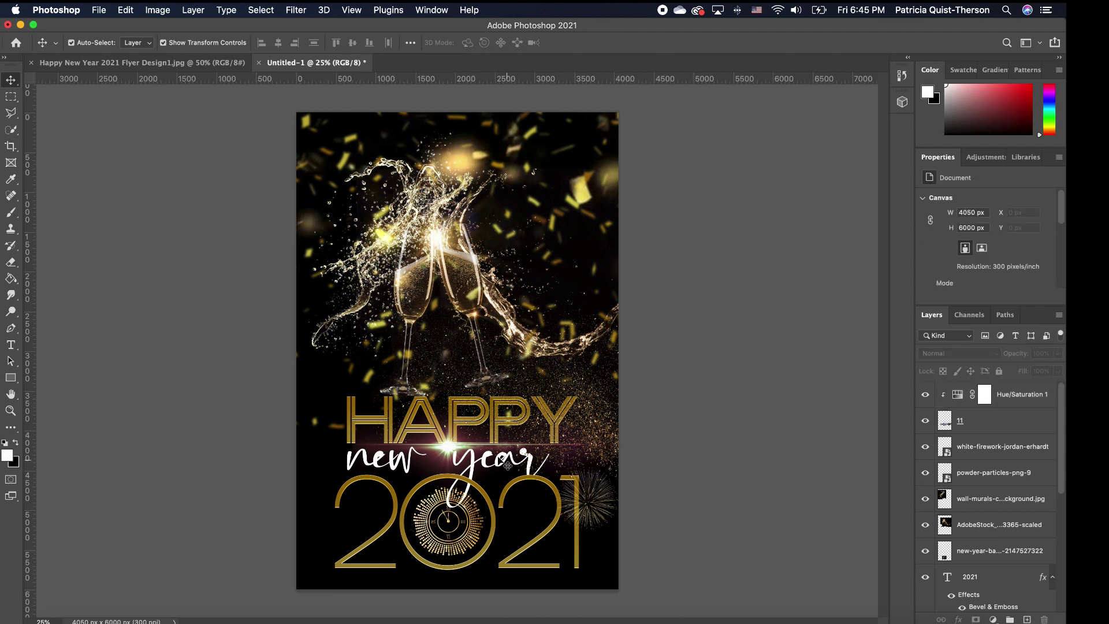
- Resize the 11 flare to about 3327 x 861 px and place a duplicate of it along the upper-left edge of the HAPPY title
click(461, 458)
drag(622, 523, 623, 517)
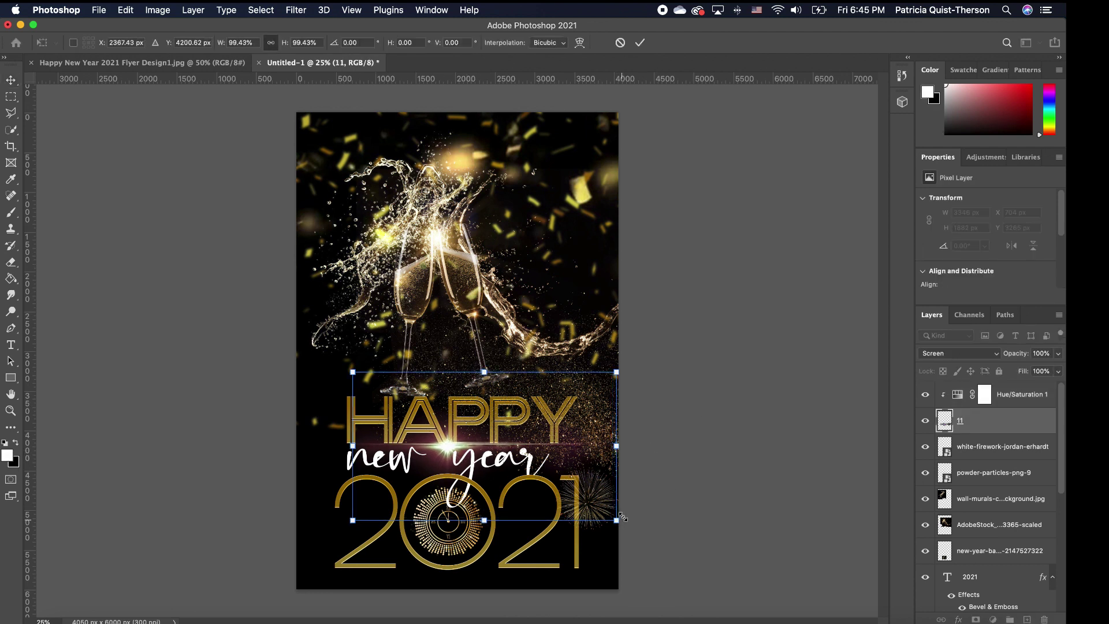
key(Return)
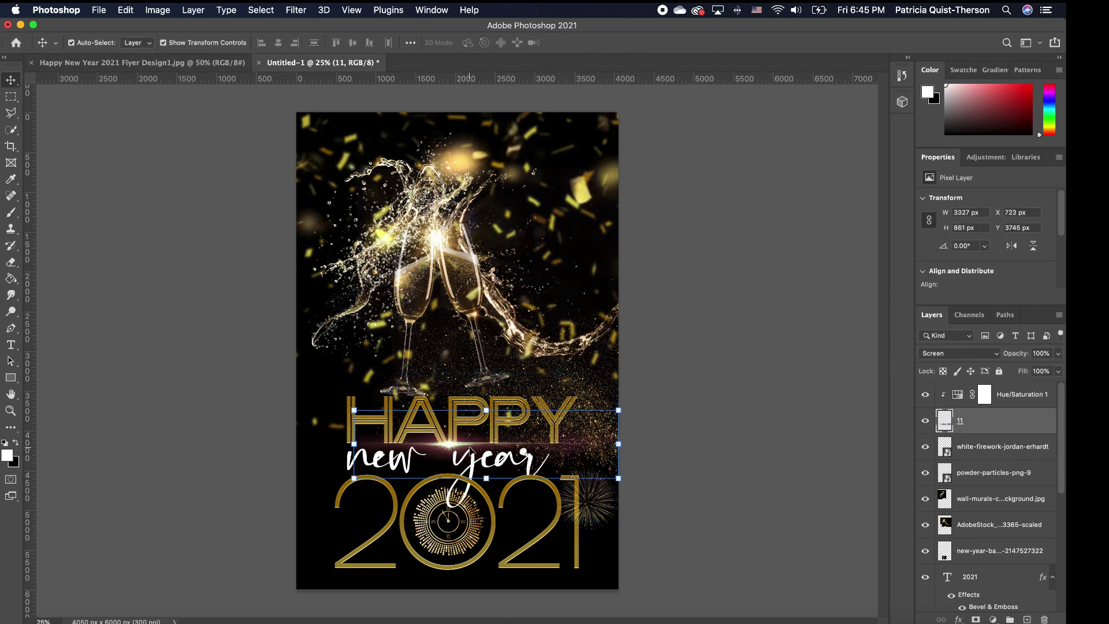
key(super+j)
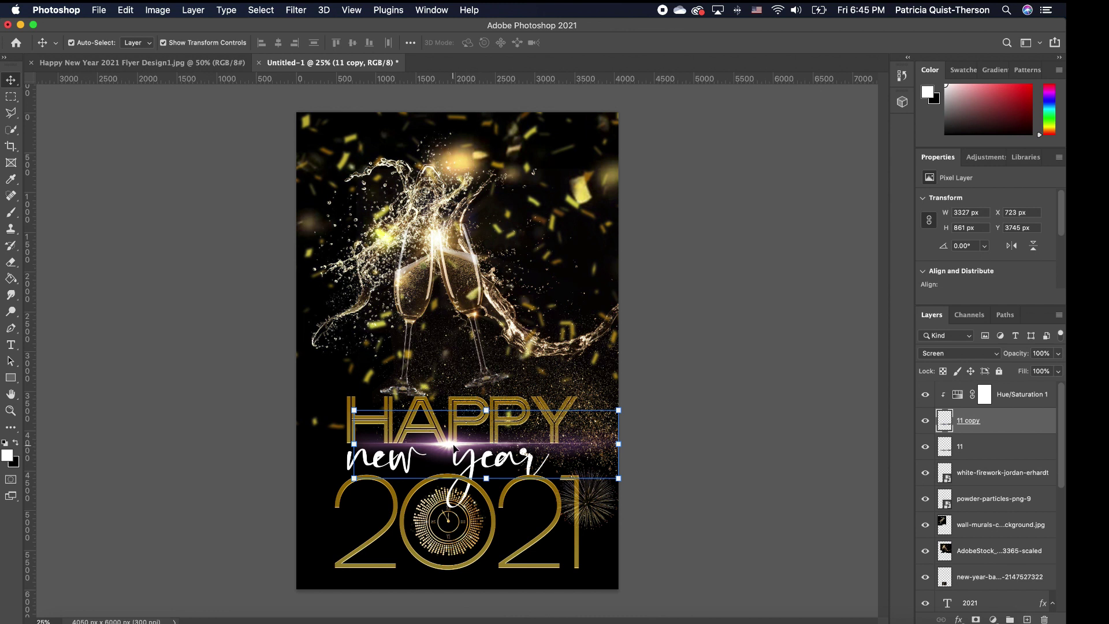
mouse_move(453, 447)
mouse_down()
mouse_move(398, 405)
mouse_move(350, 394)
mouse_move(389, 396)
mouse_up()
click(701, 416)
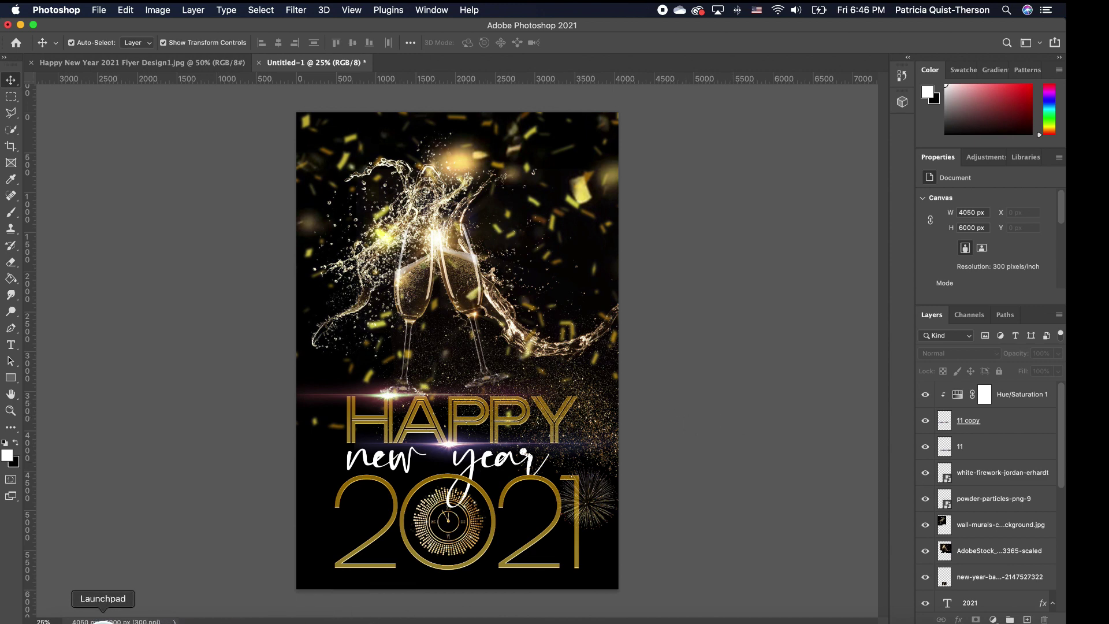
- Place images (1).png from Finder, set it to Screen blending, and position the sparkle at the base of the left champagne glass's bowl
click(72, 615)
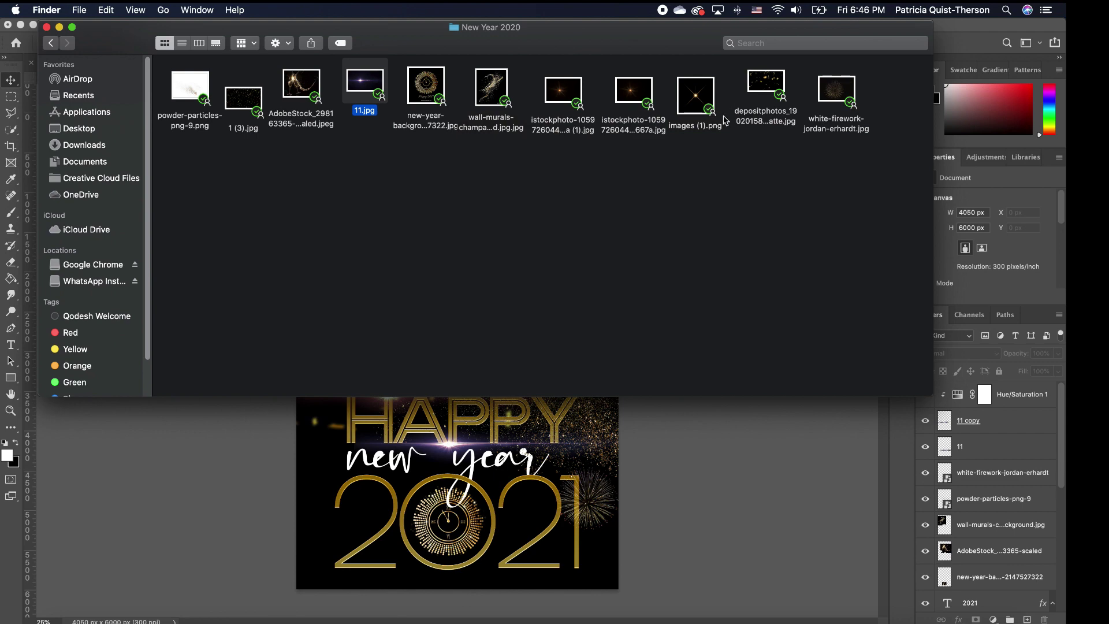
drag(698, 102, 537, 495)
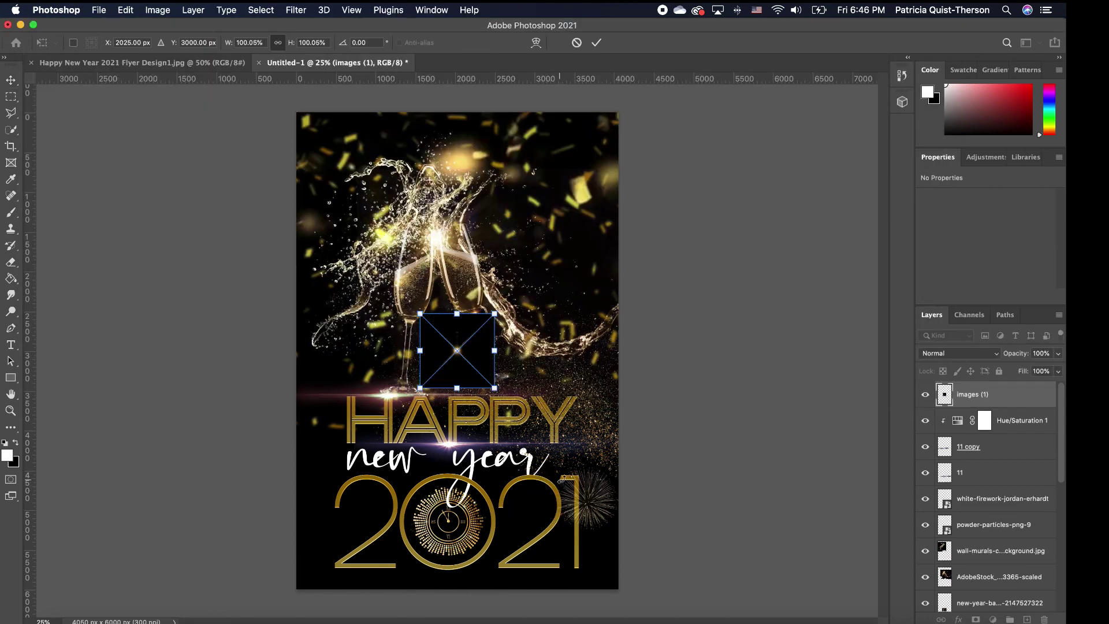
key(Return)
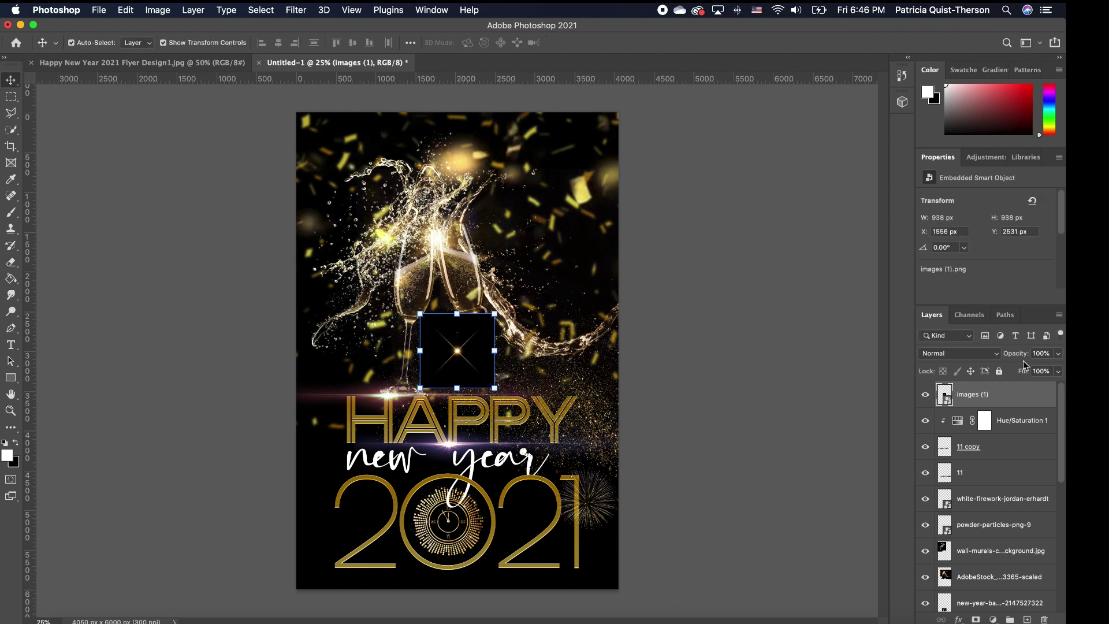
click(986, 353)
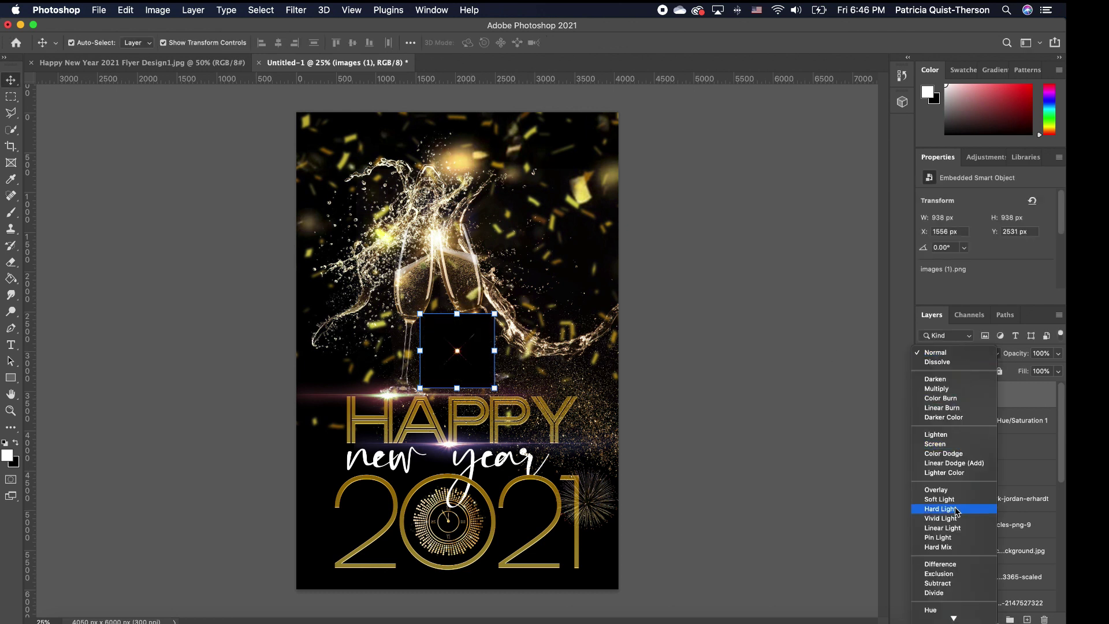
click(936, 443)
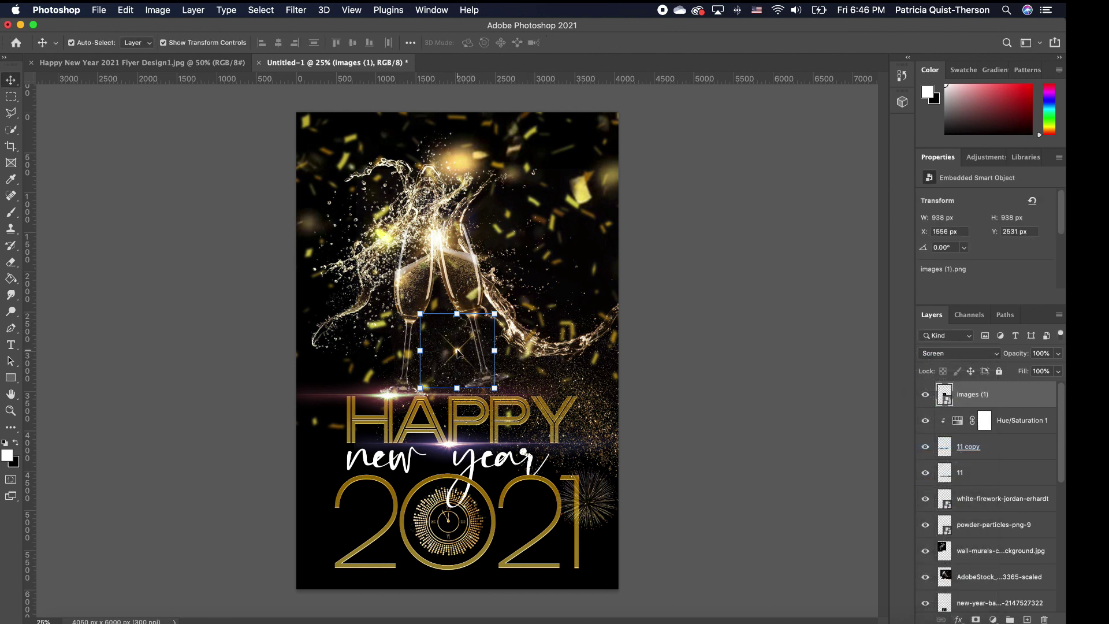
drag(456, 351, 404, 325)
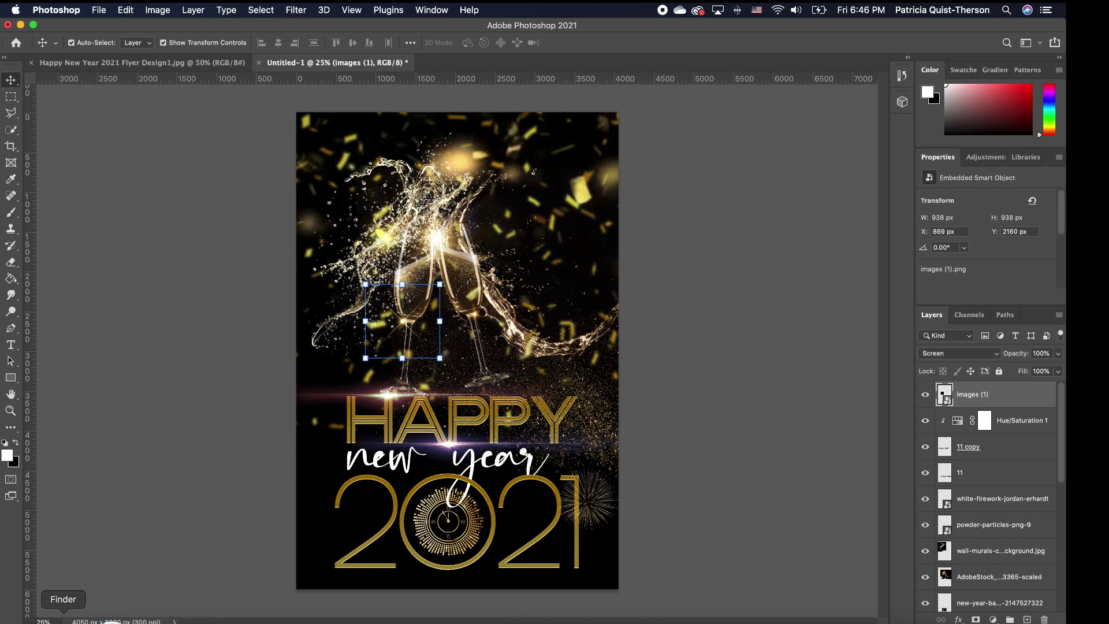
click(65, 618)
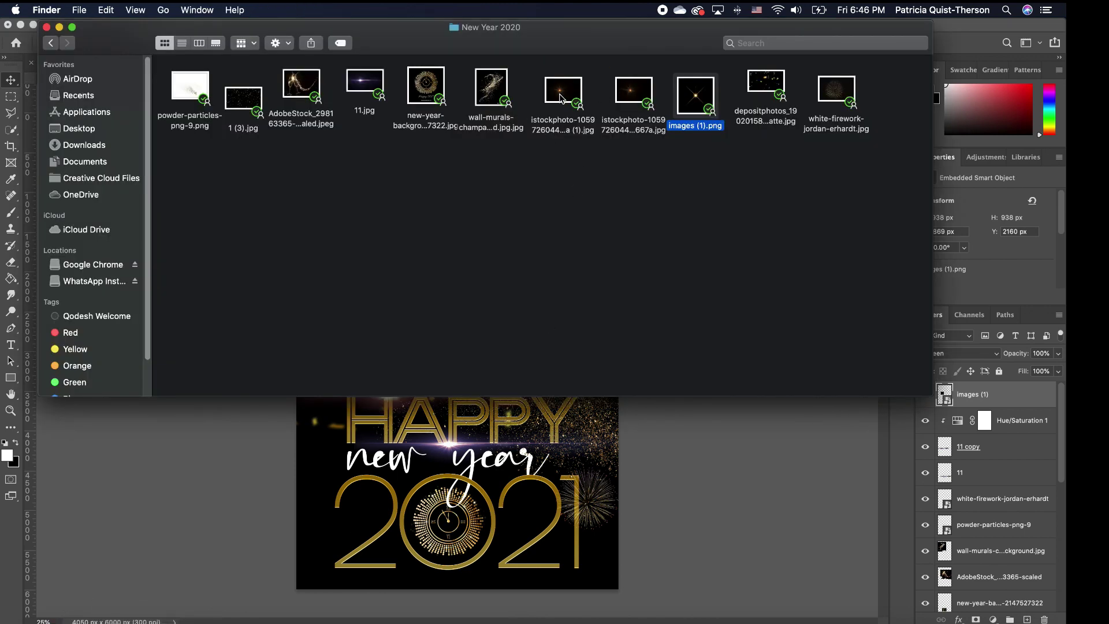
drag(560, 99, 514, 428)
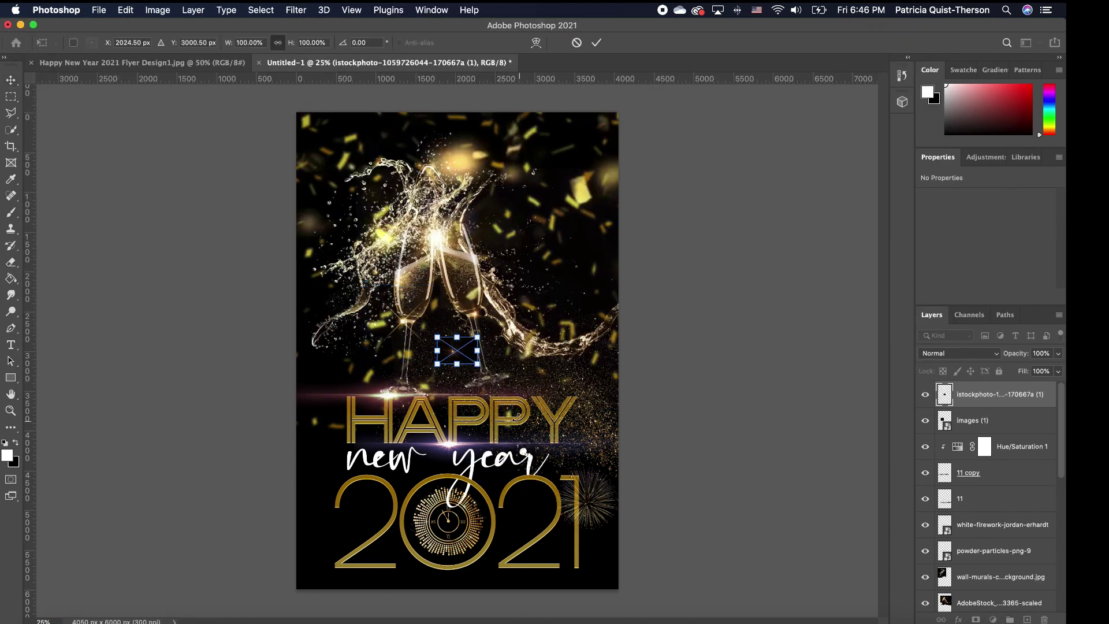
drag(483, 337, 656, 282)
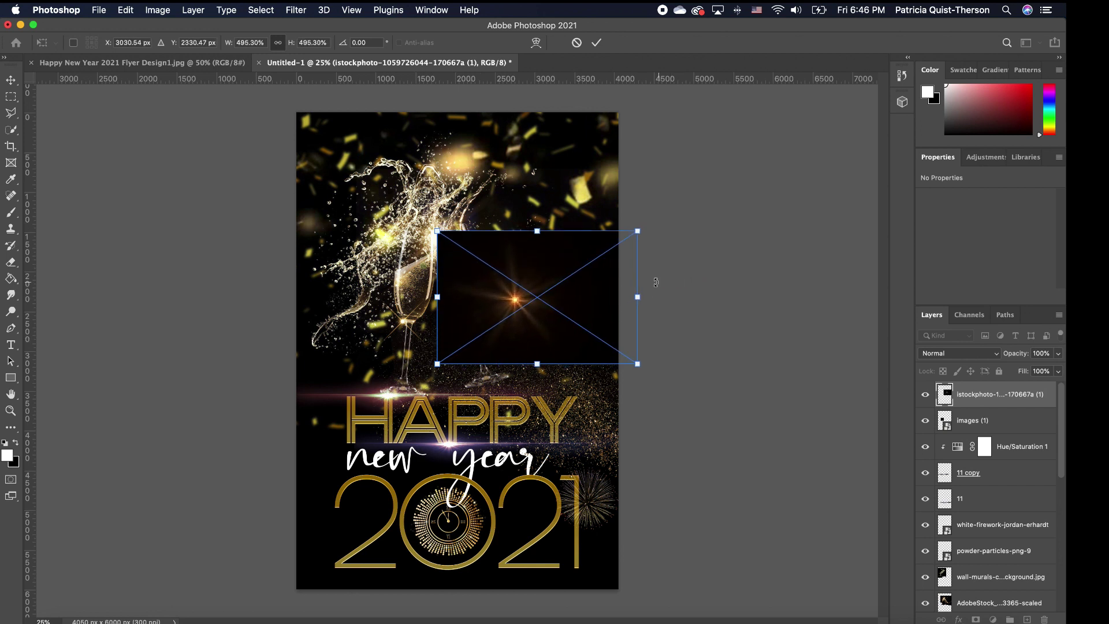
key(Return)
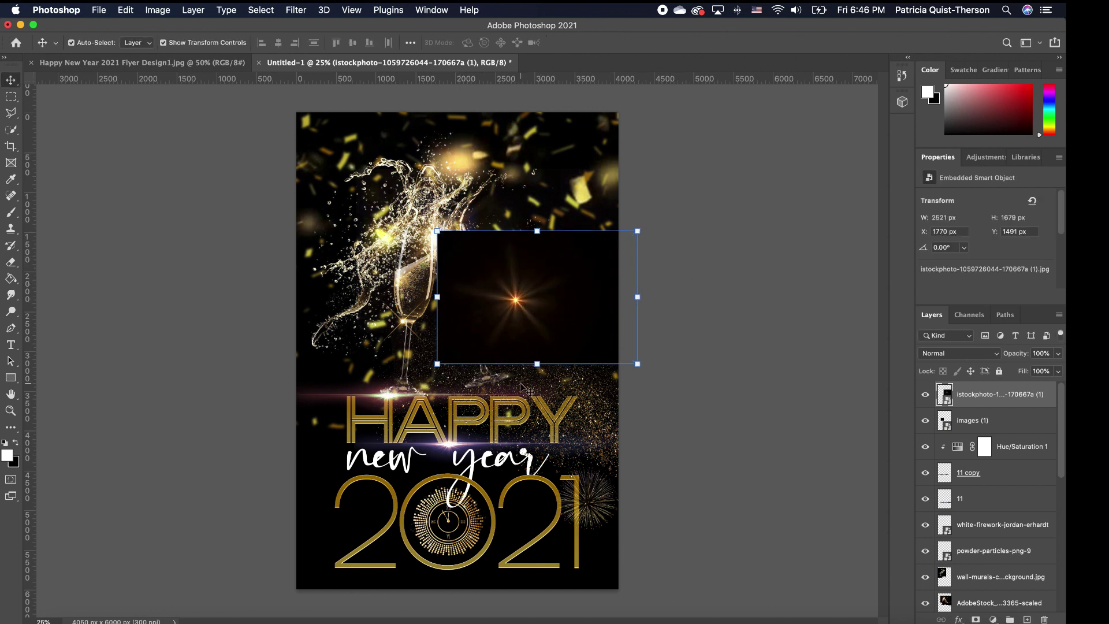
click(977, 355)
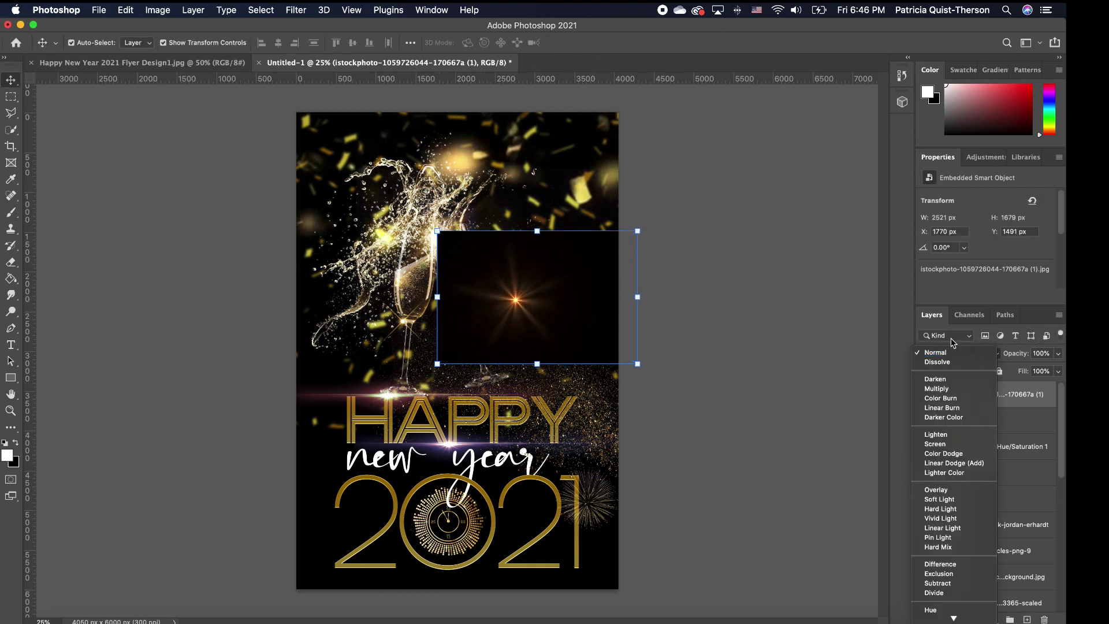
click(935, 444)
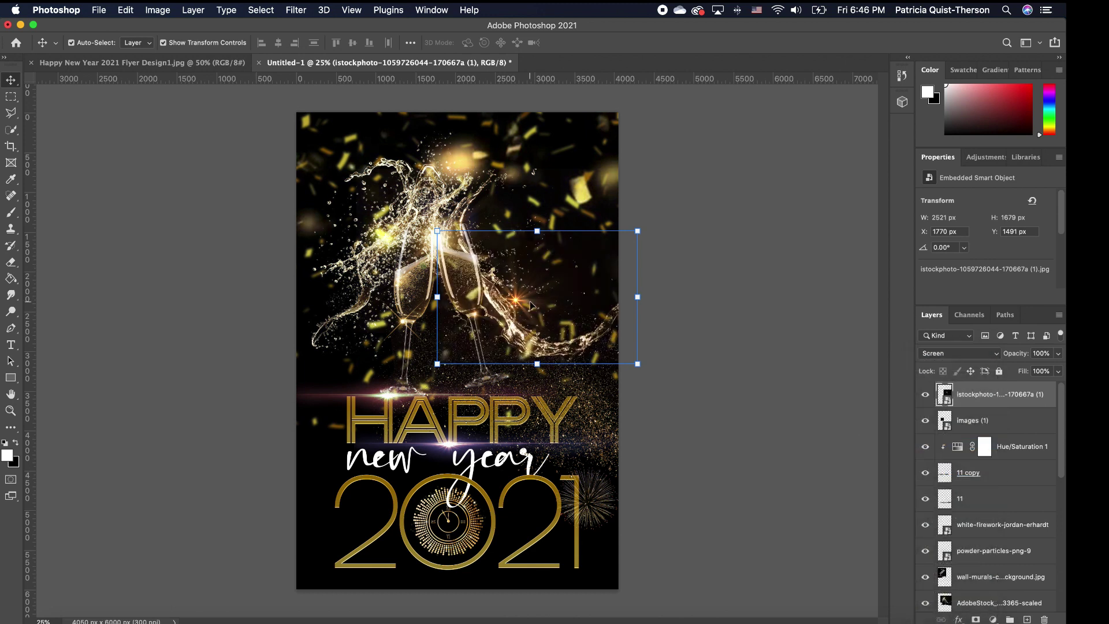
drag(514, 303, 487, 183)
click(726, 262)
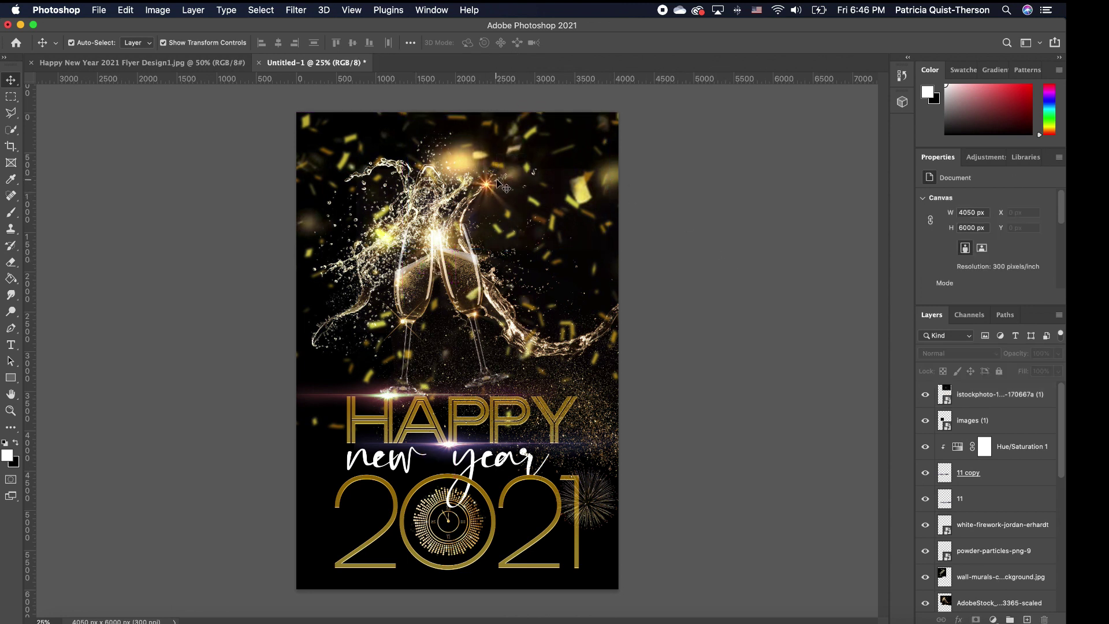
- Try hiding the depositphotos confetti layer to compare the flyer without it
click(602, 184)
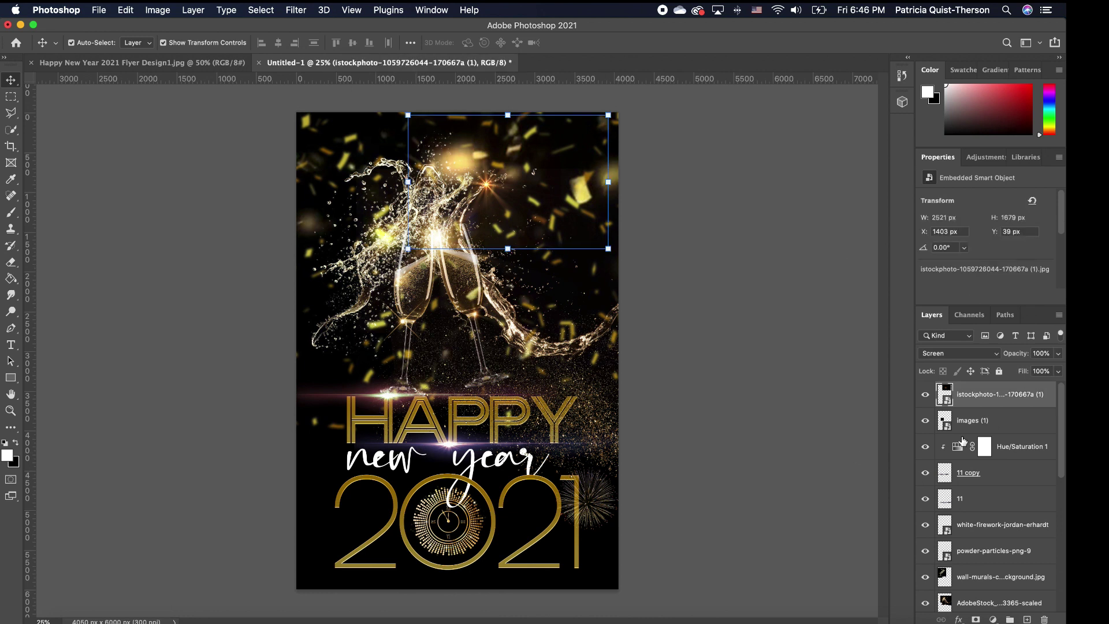
click(723, 272)
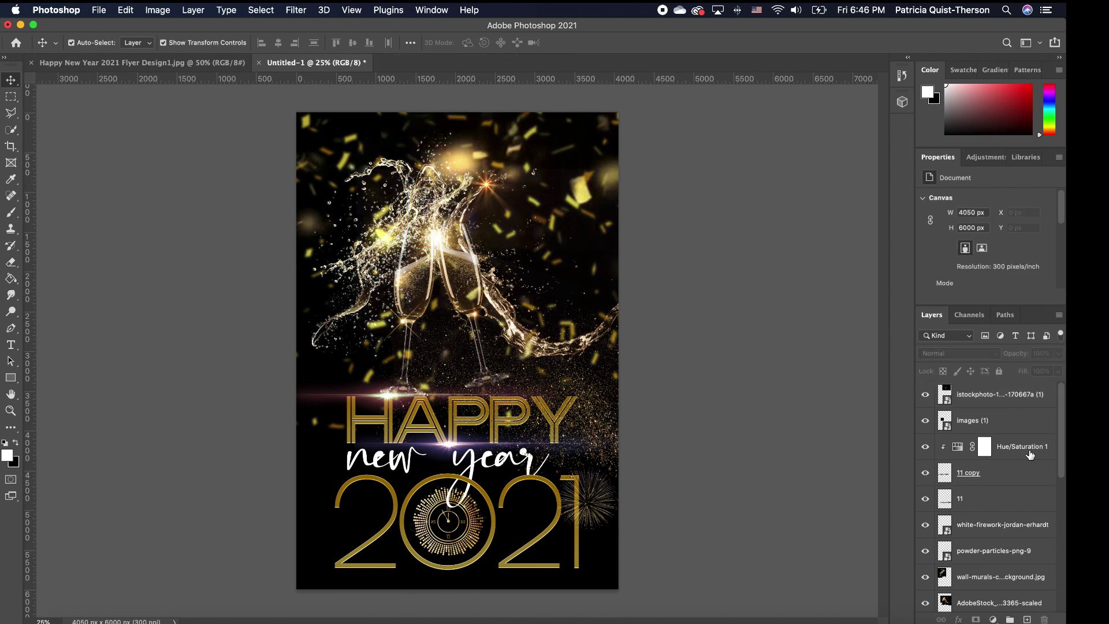
scroll(986, 536, down, 4)
scroll(982, 505, down, 5)
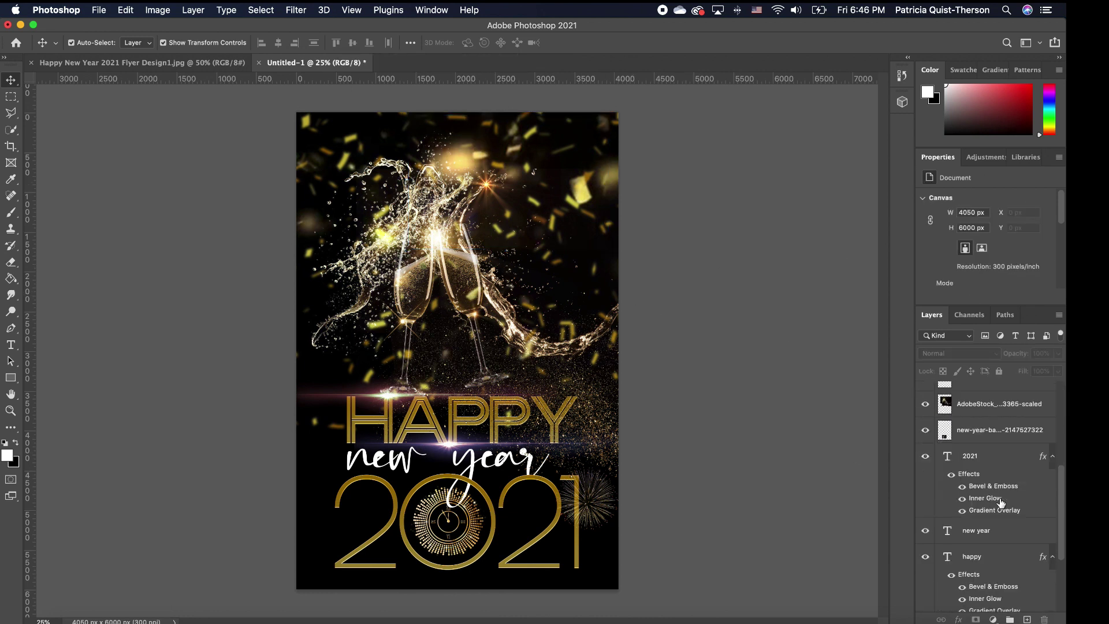
click(925, 512)
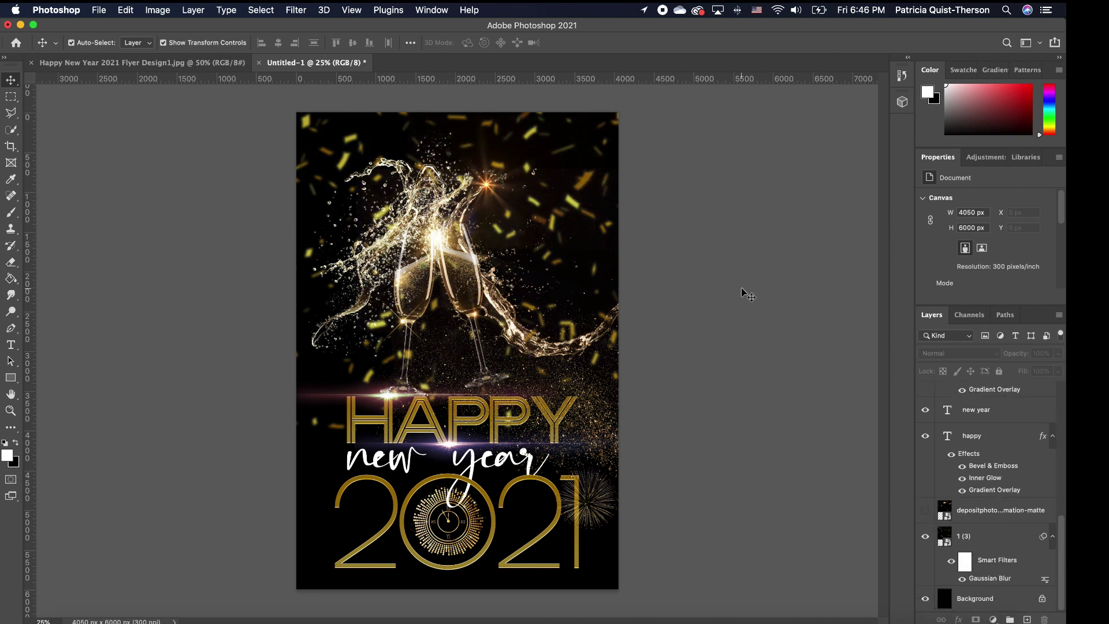
- Lock the AdobeStock_298163365-scaled layer
click(491, 227)
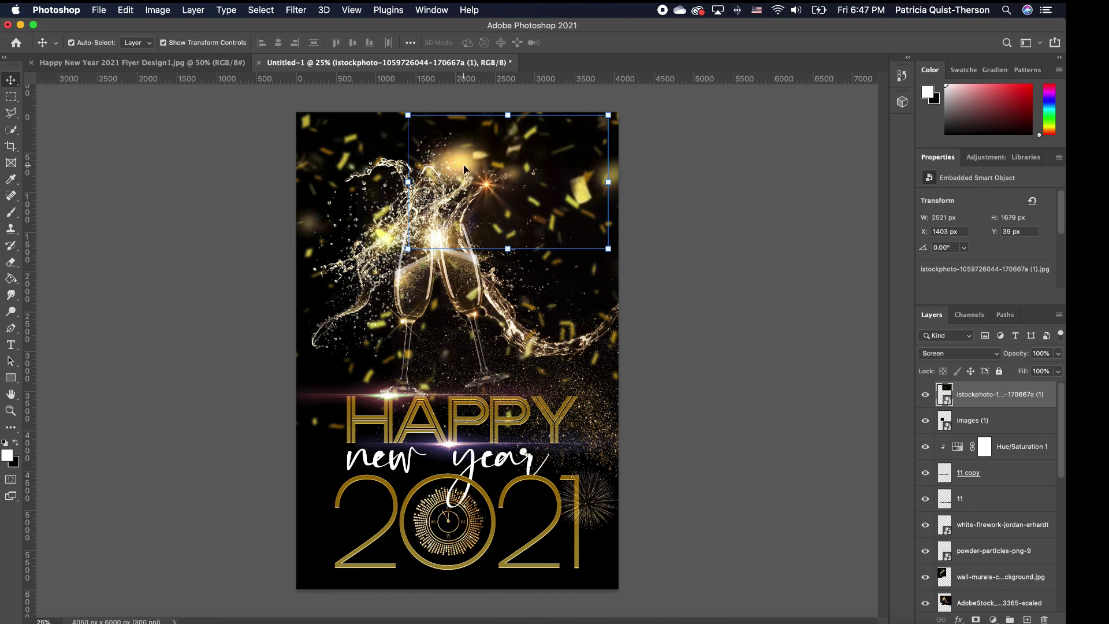
click(614, 182)
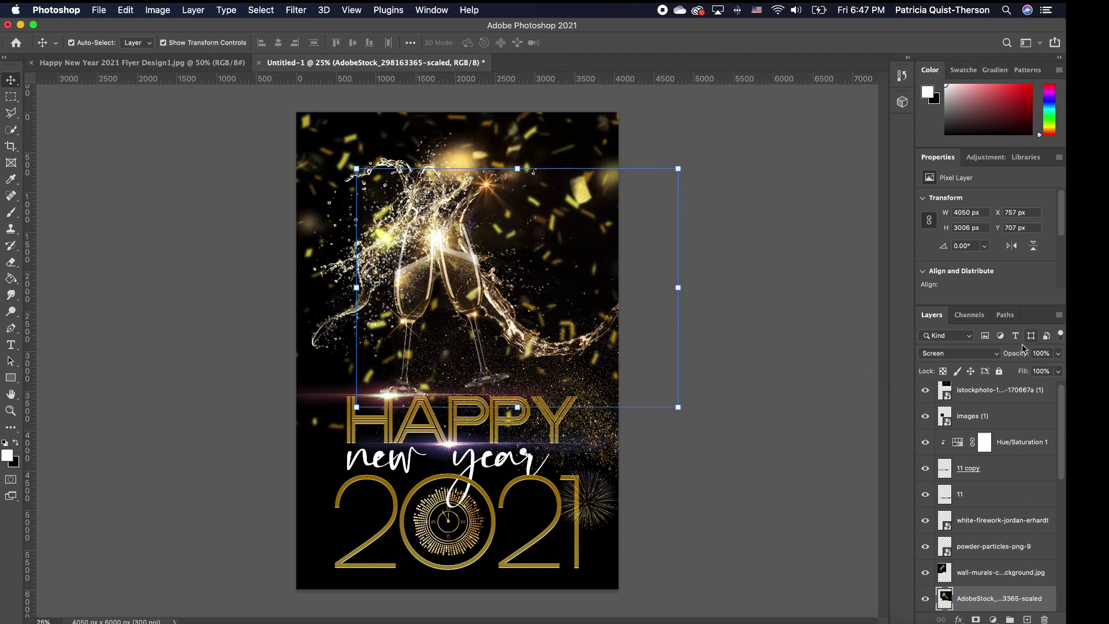
click(999, 371)
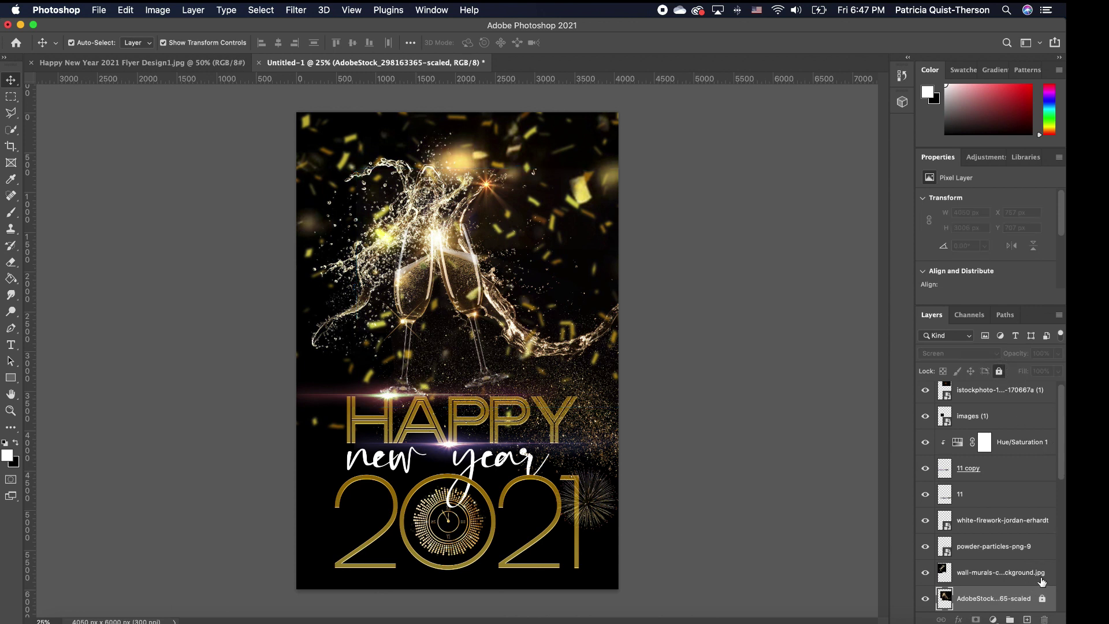
- Move the depositphotos confetti layer up to about X -1552 px, Y -1424 px and hide it
click(512, 172)
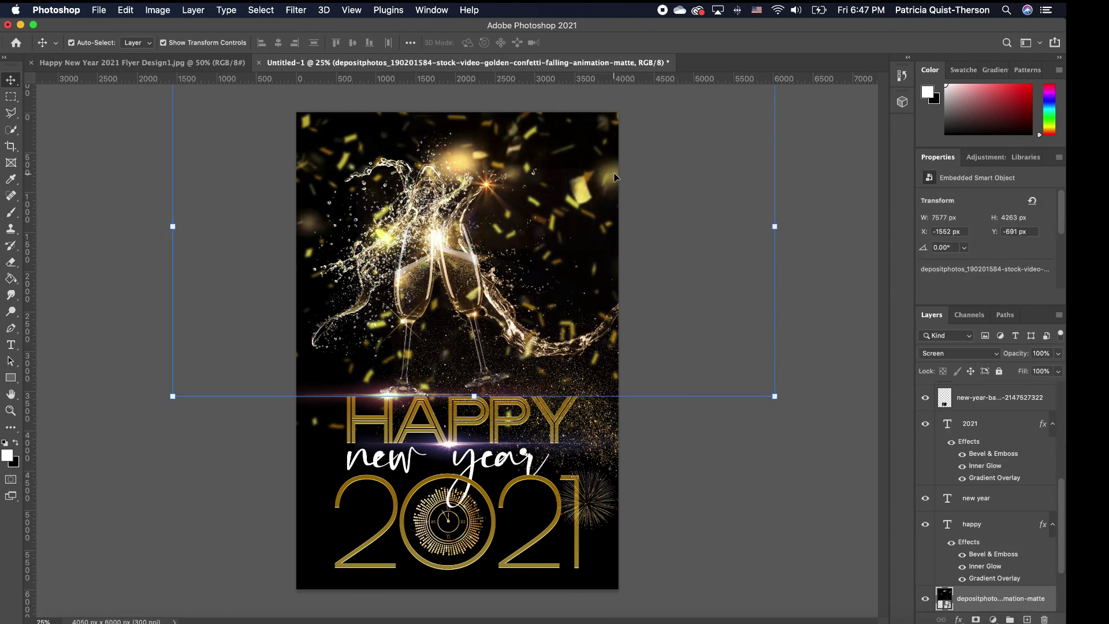
drag(688, 164, 601, 134)
click(601, 135)
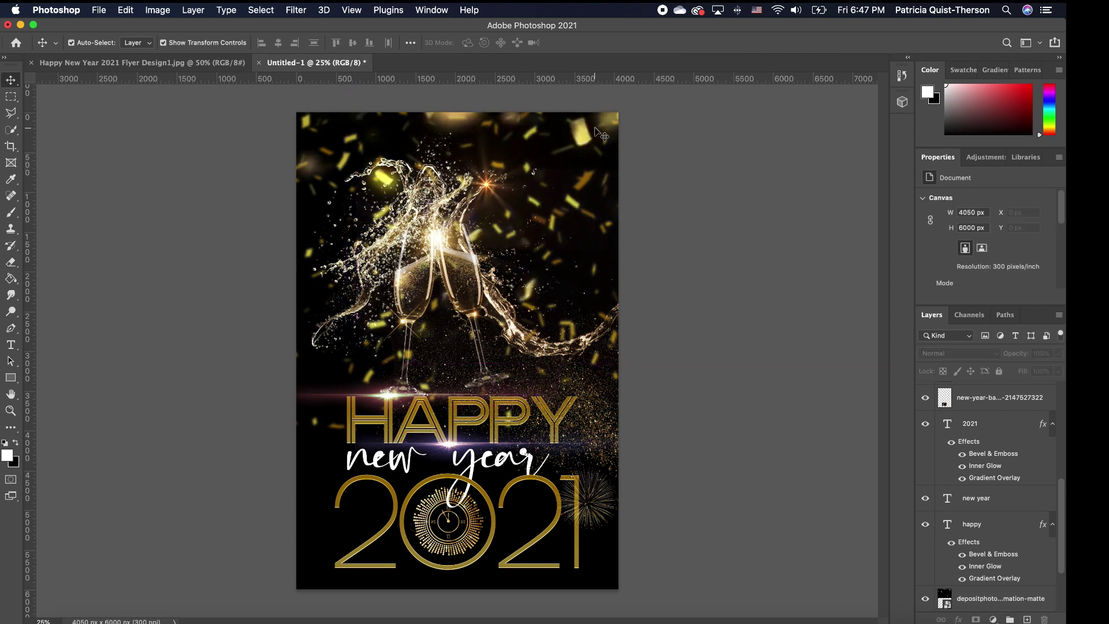
click(616, 126)
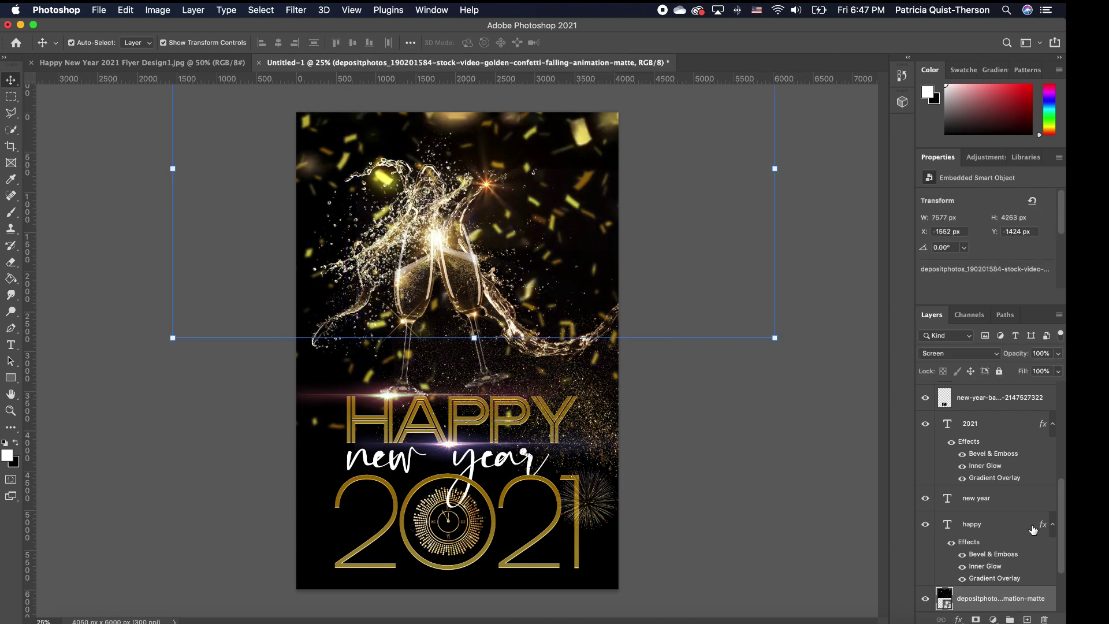
click(924, 605)
- Try to enlarge the 1 (3) confetti layer
click(726, 397)
click(782, 98)
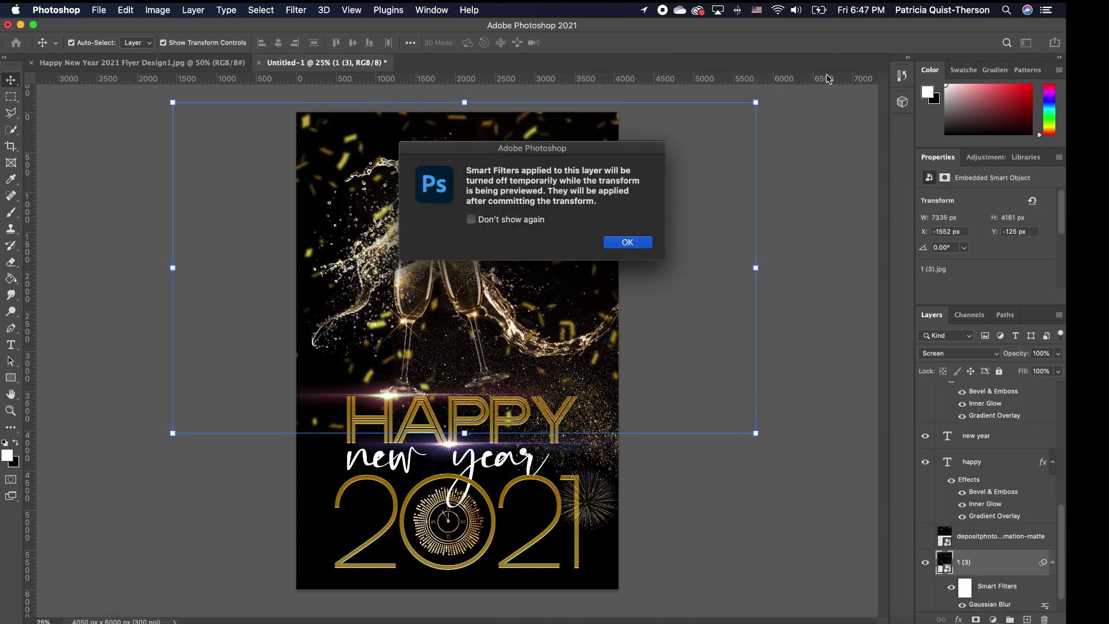
click(625, 243)
drag(756, 102, 893, 47)
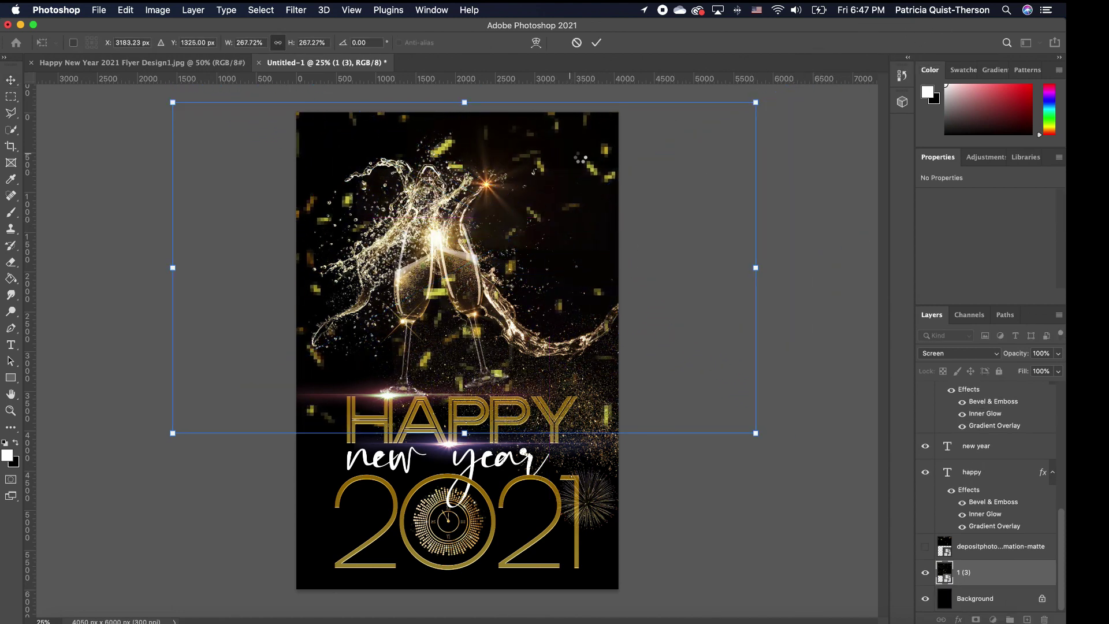
key(Return)
- Move the orange star up and to the right of the right champagne glass
click(601, 173)
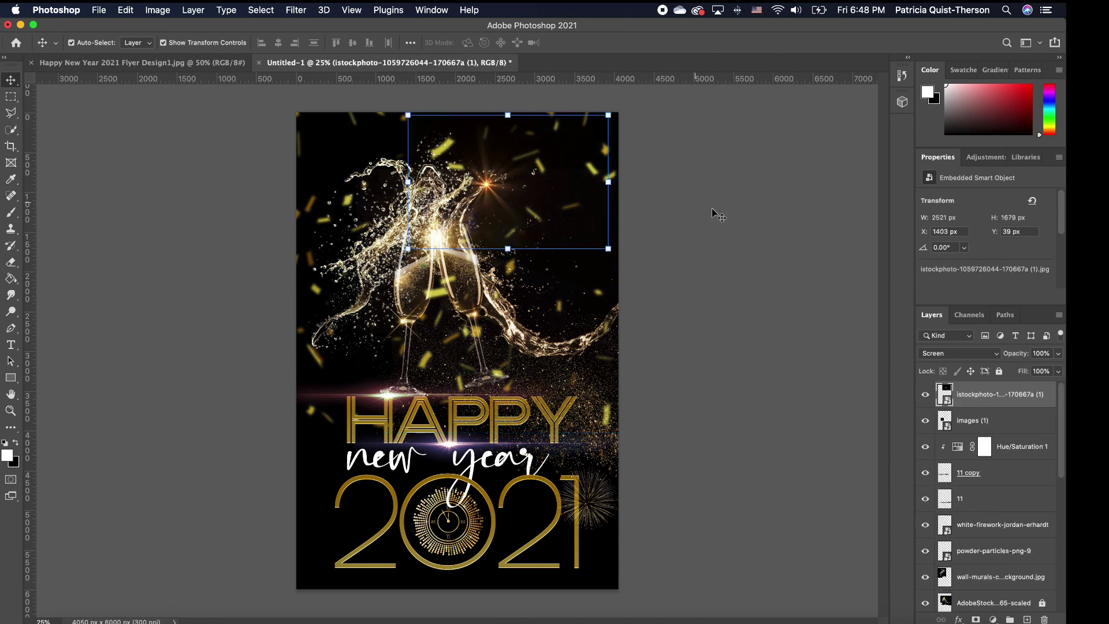
click(766, 251)
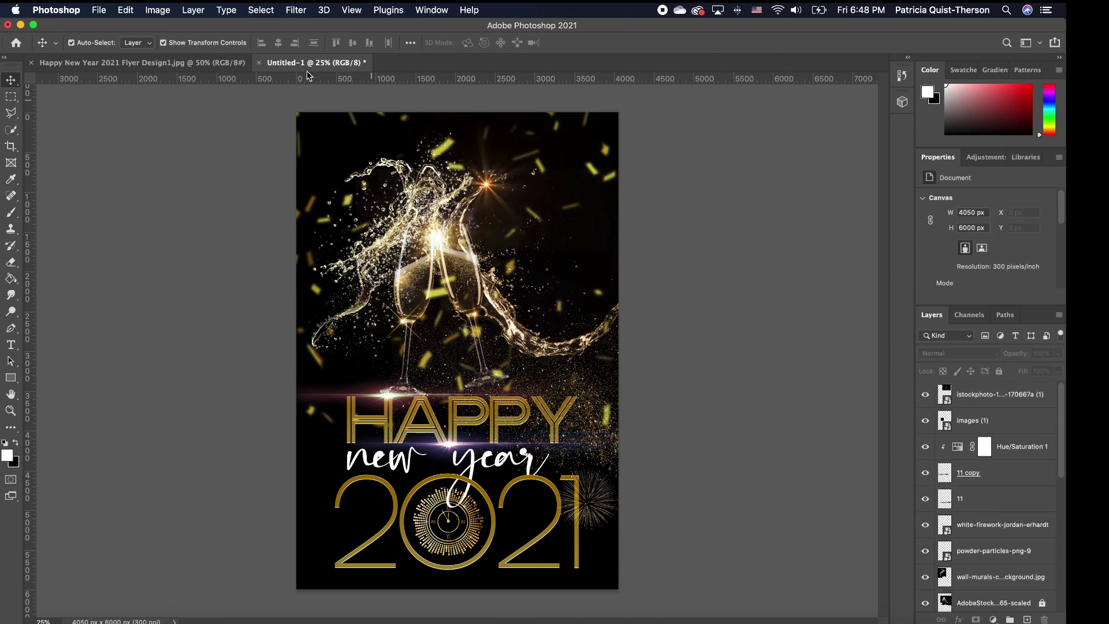
- Unlock the AdobeStock champagne layer and move it together with the wall-murals splash layer to about X 305 px, Y 241 px
click(469, 269)
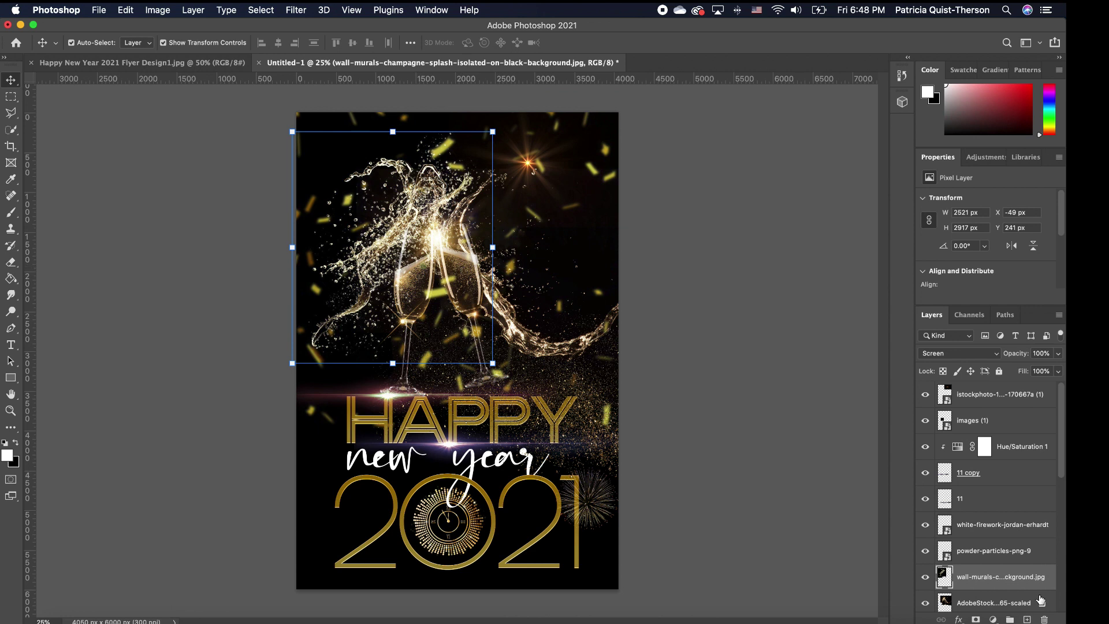
shift+click(965, 601)
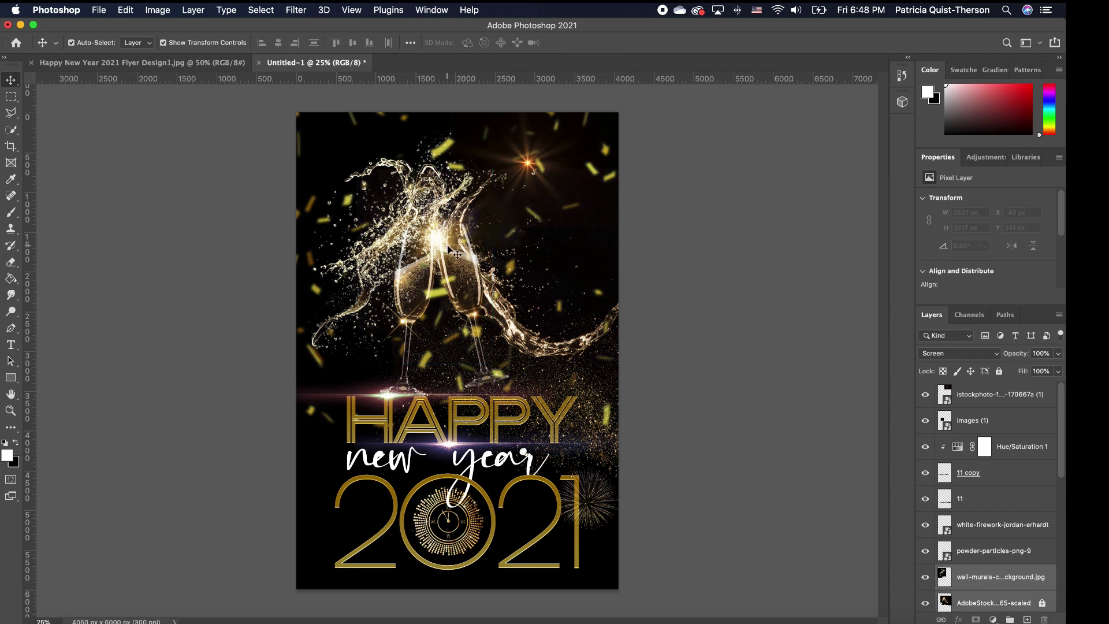
drag(450, 249, 471, 249)
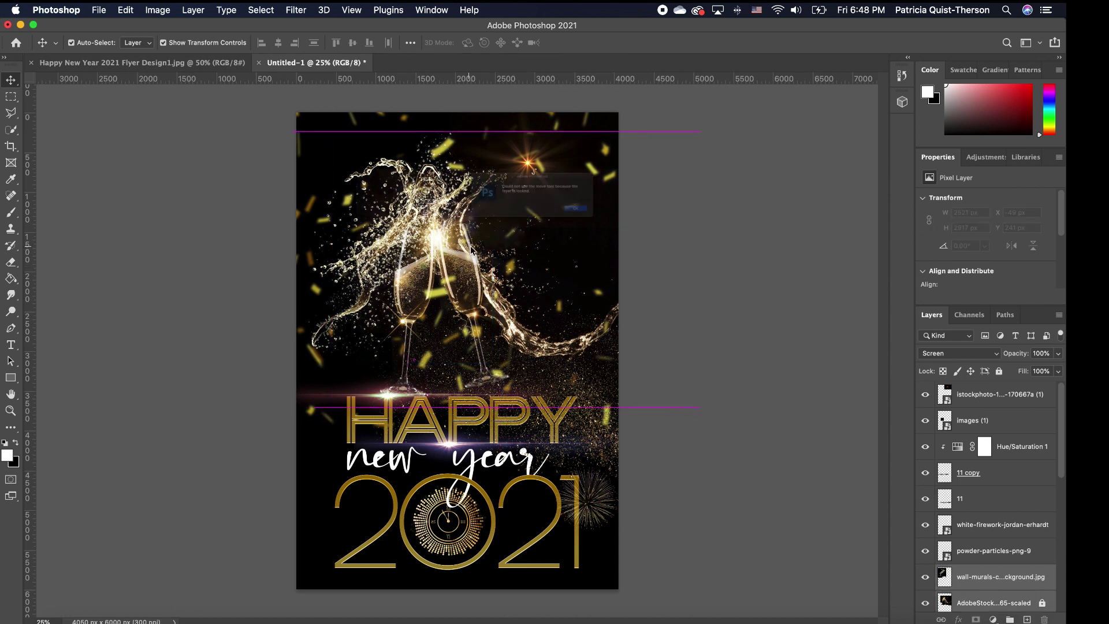
click(617, 227)
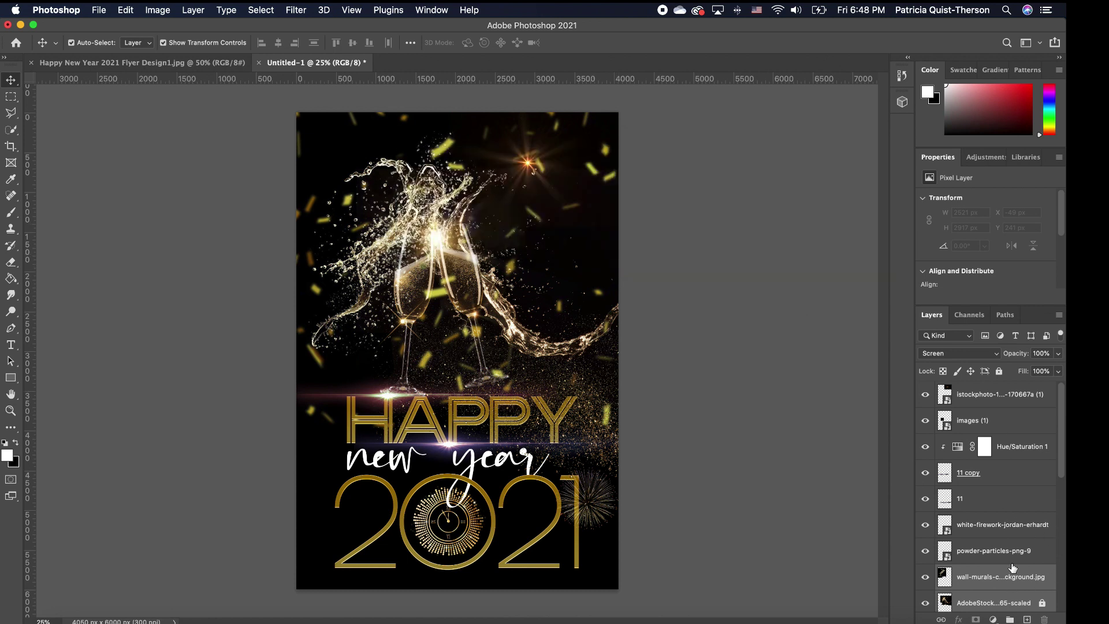
click(1043, 604)
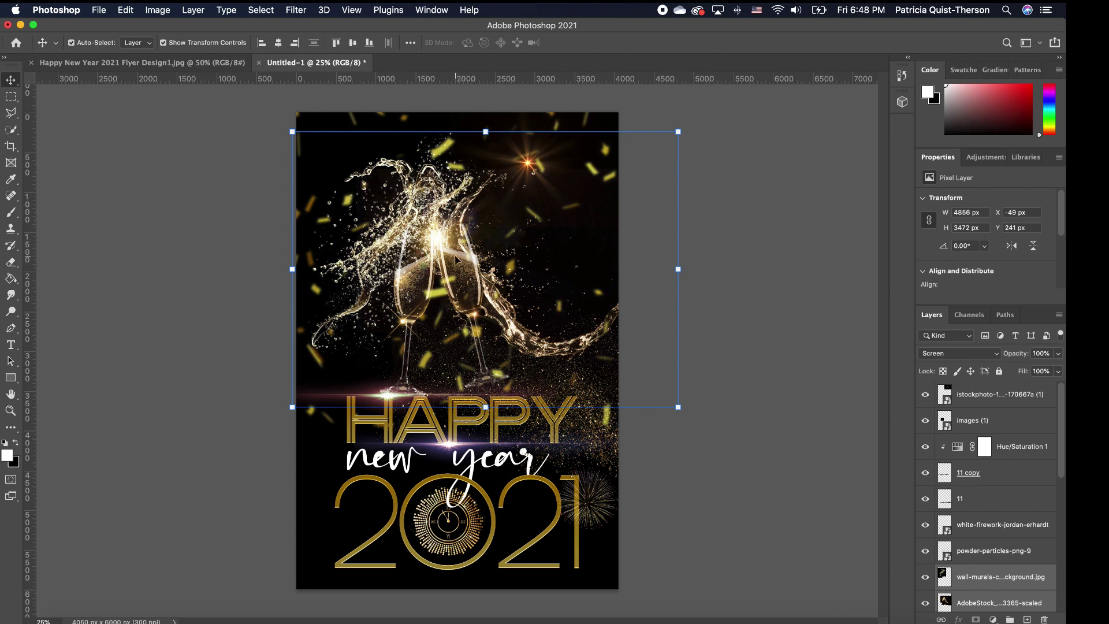
drag(452, 277, 493, 273)
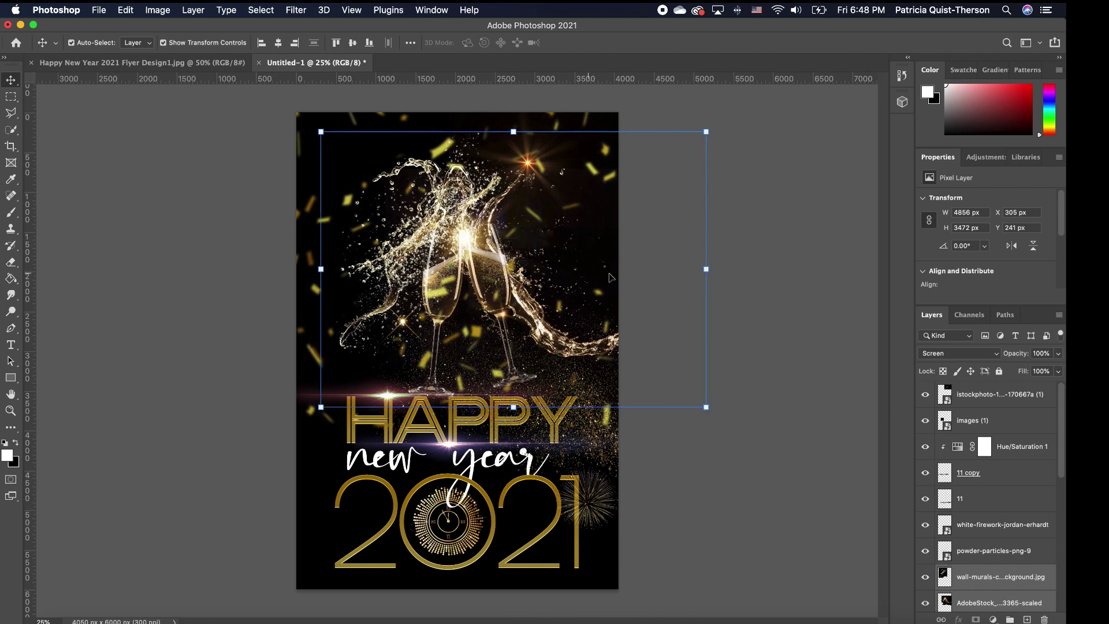
click(787, 269)
- Move the images (1) sparkle to the base of the left glass's bowl and the orange star to the splash's upper-left tip
click(405, 328)
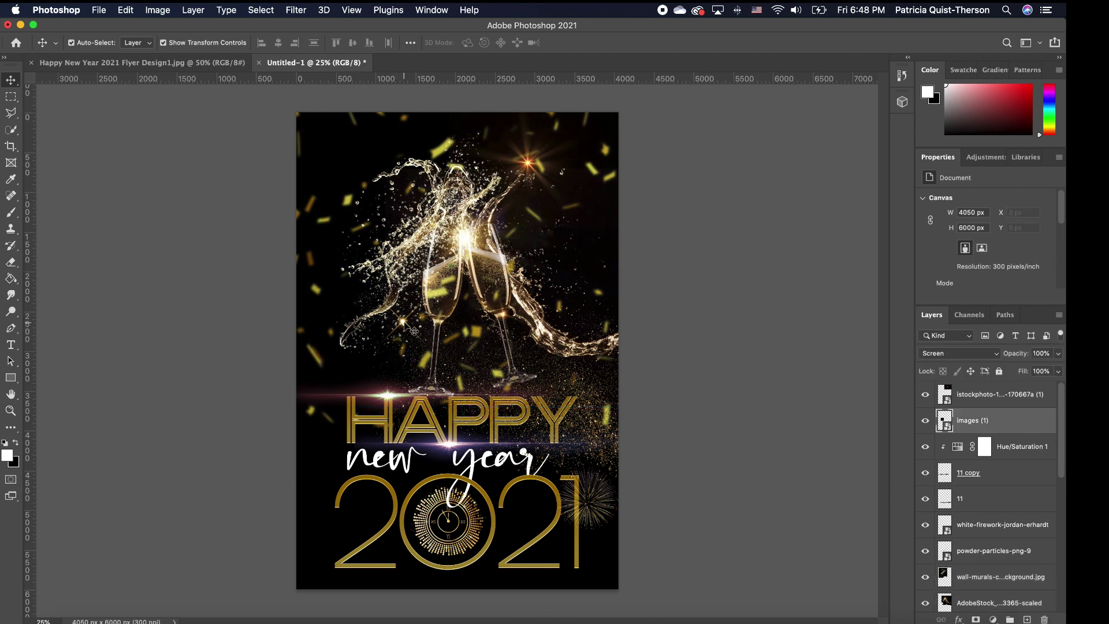
drag(405, 328, 437, 328)
click(527, 167)
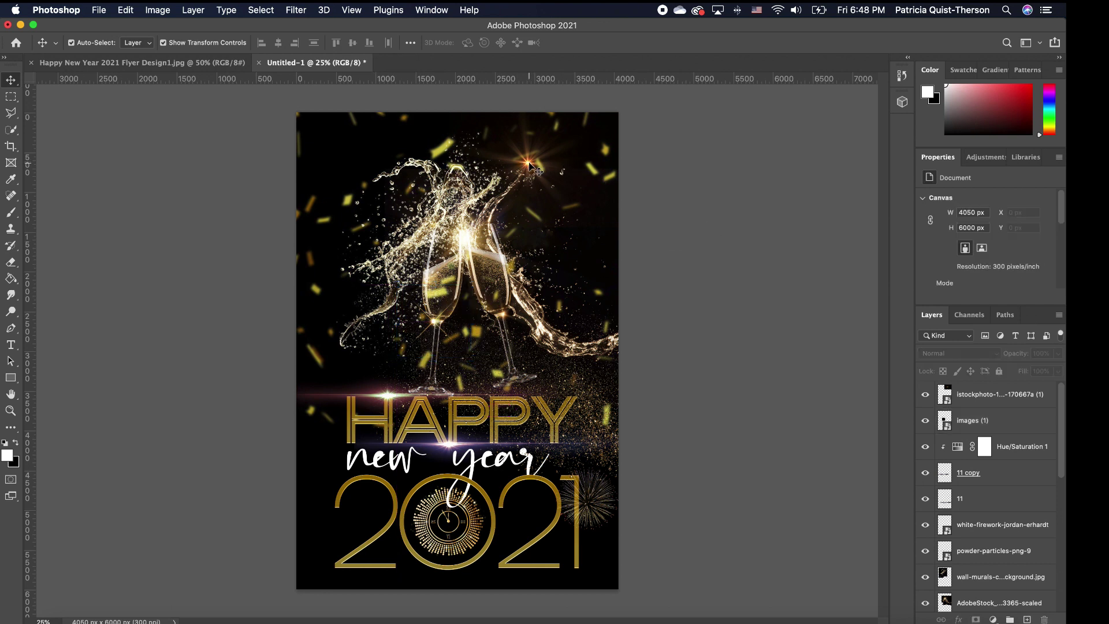
drag(527, 167, 375, 184)
click(735, 258)
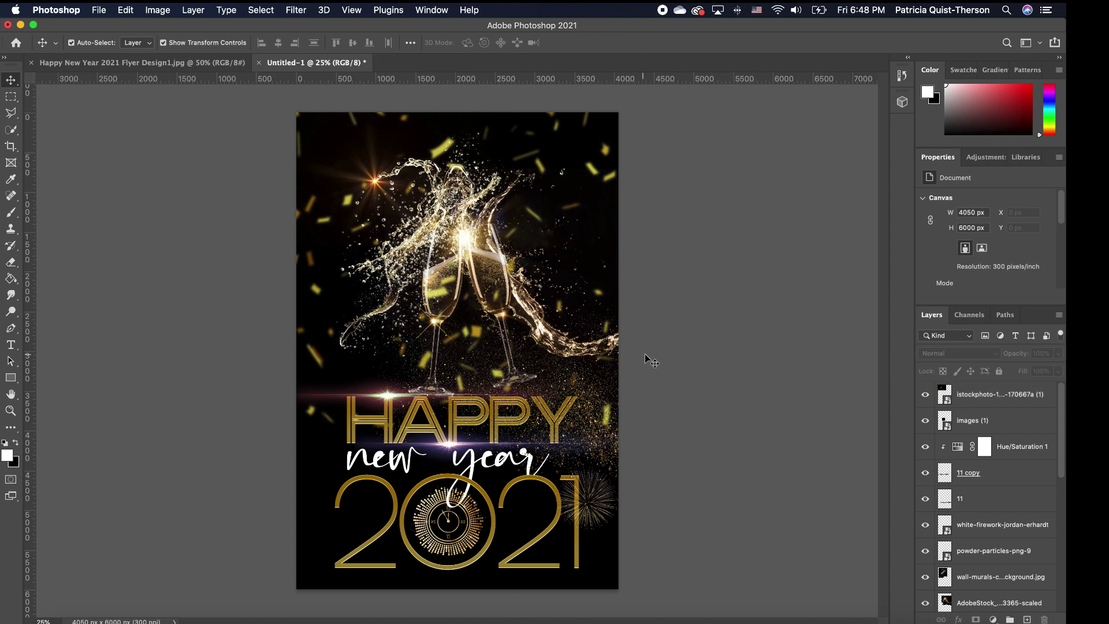
- Enlarge both champagne layers together to about 112% and shift them left to start at the canvas's left edge
click(406, 286)
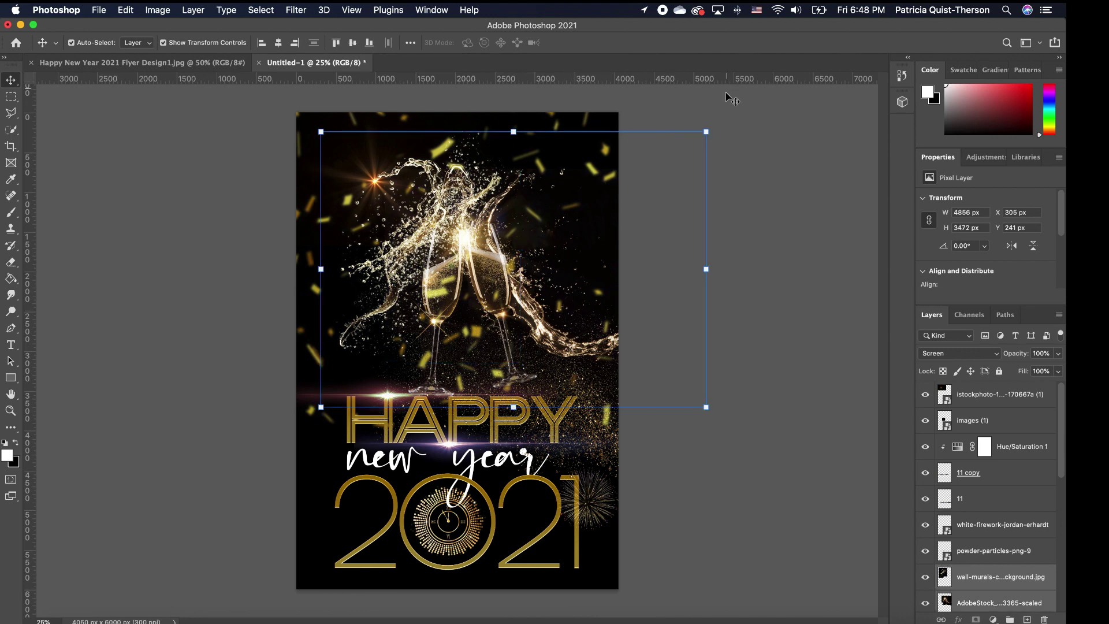
drag(707, 128, 742, 106)
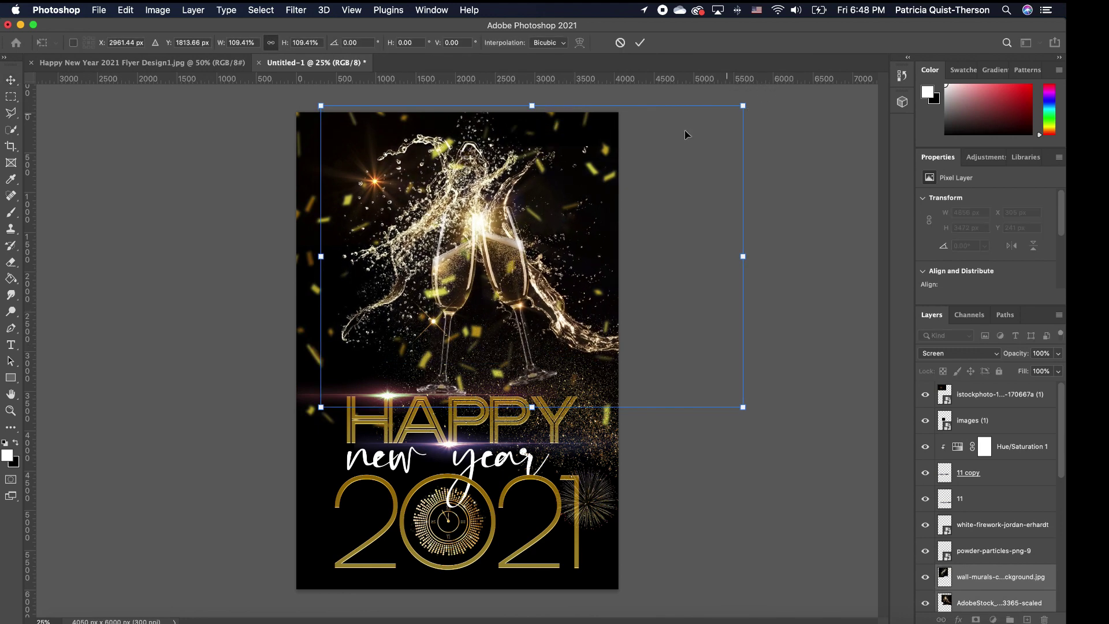
drag(324, 107, 310, 98)
drag(494, 253, 482, 256)
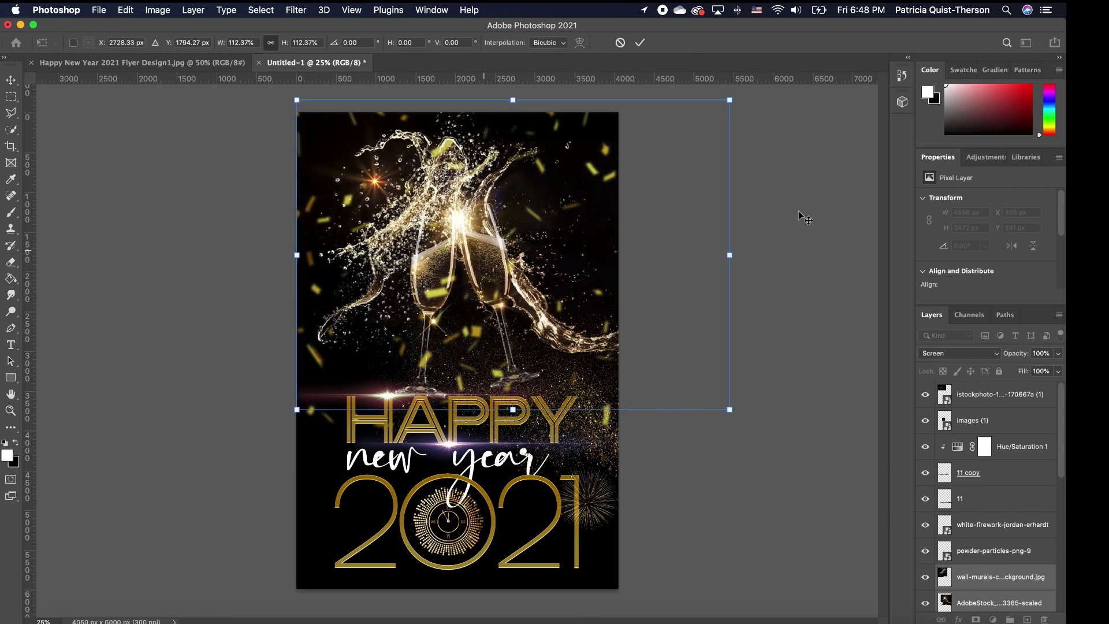
click(798, 210)
- Realign the orange star with the enlarged splash's upper-left tip and the sparkle with the base of the left glass's bowl
drag(378, 182, 360, 166)
click(715, 235)
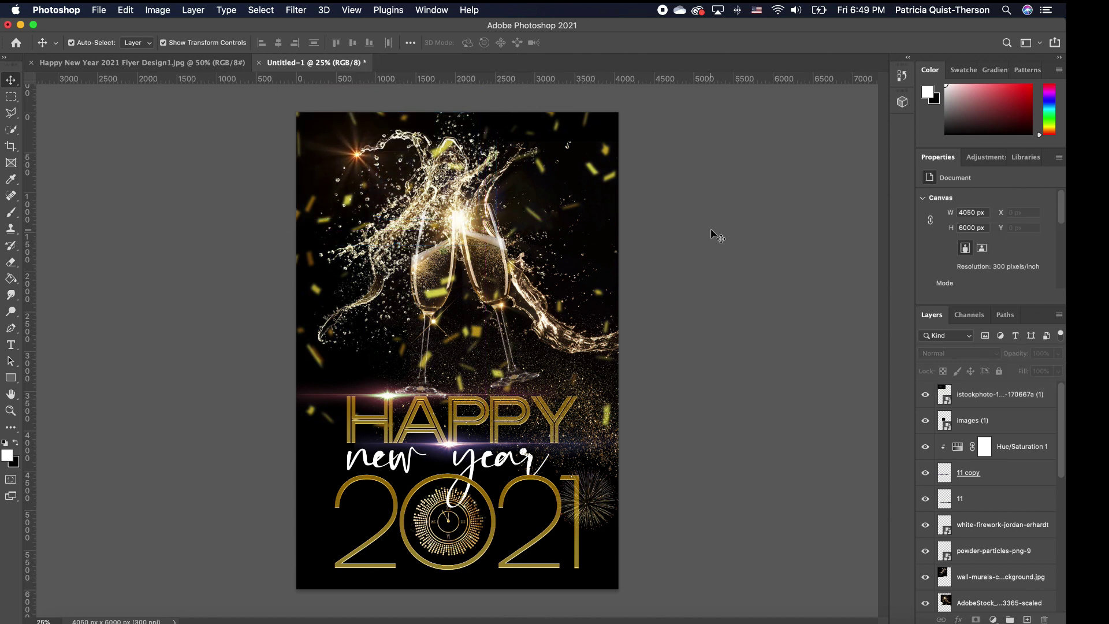
click(433, 329)
drag(432, 328, 425, 317)
click(743, 261)
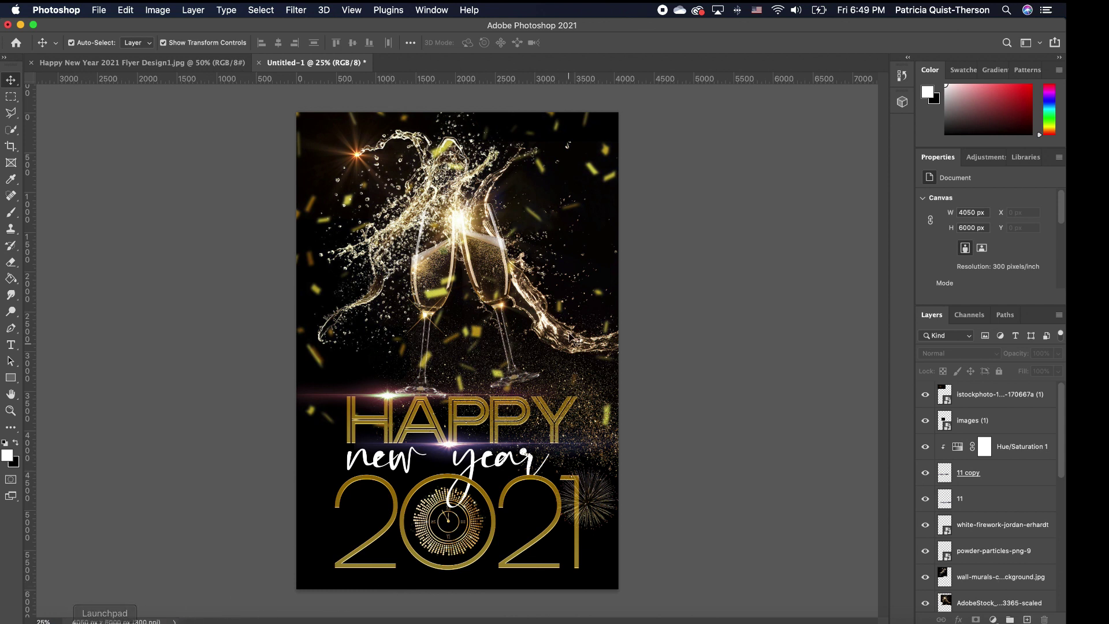
- Duplicate the orange star and place the copy at the end of the "new year" text
click(355, 155)
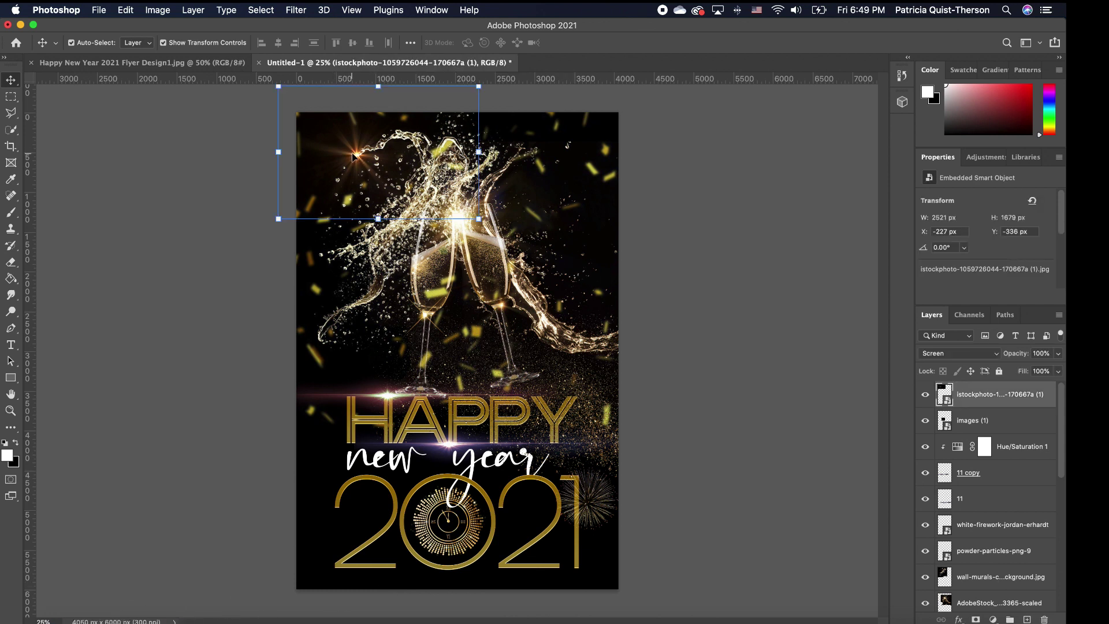
drag(355, 155, 547, 456)
click(661, 350)
- Add a Color Lookup adjustment layer above the star copy and load the Crisp_Warm.look 3D LUT
scroll(661, 349, up, 1)
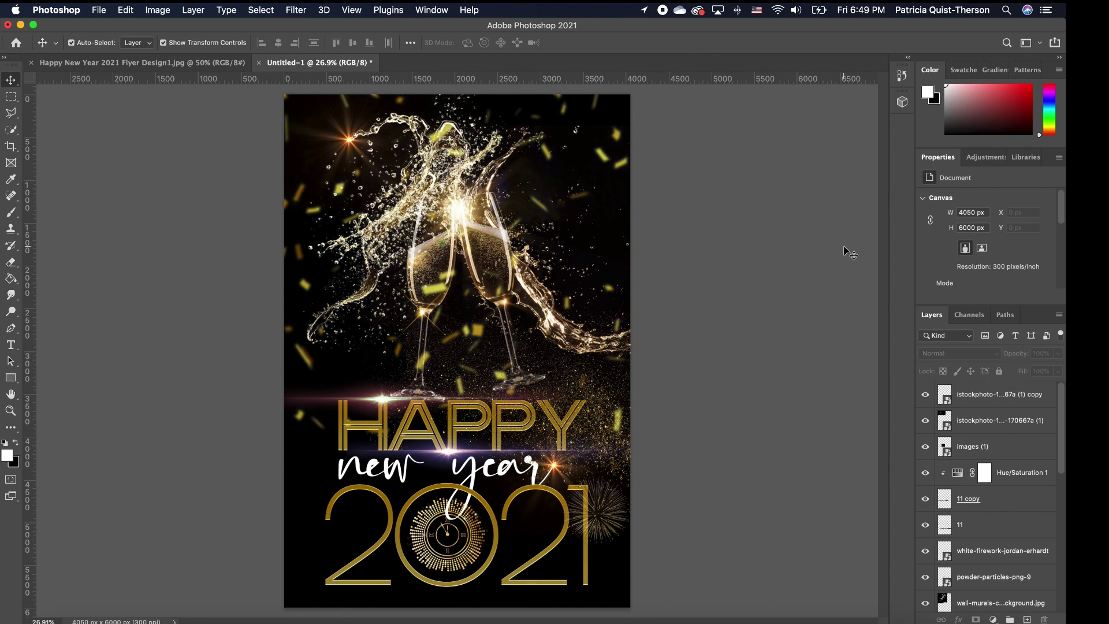
click(1008, 397)
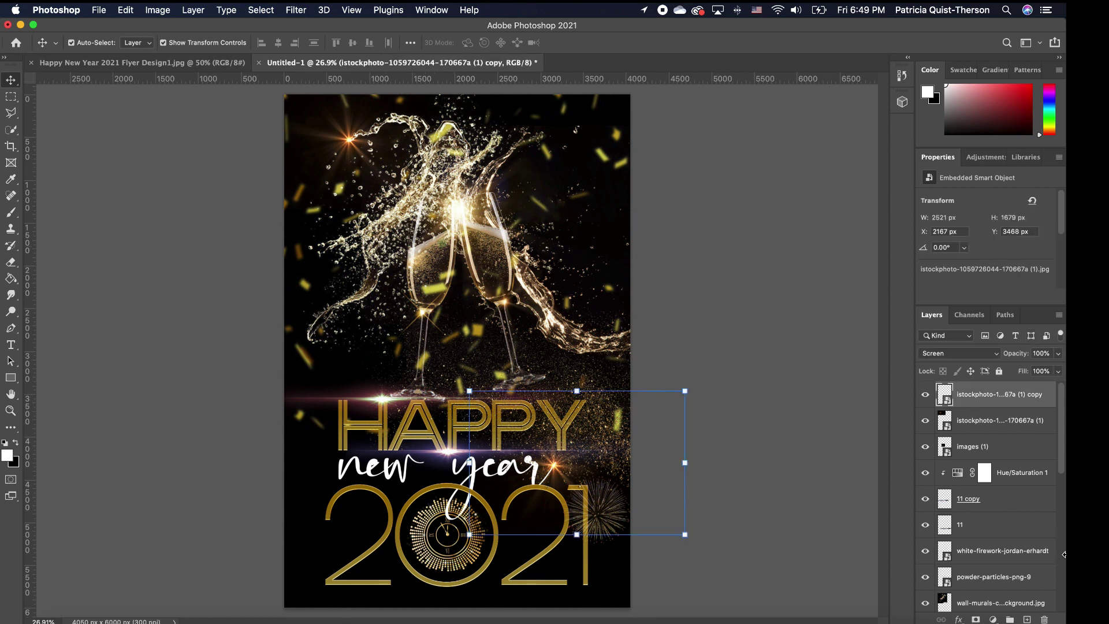
click(993, 619)
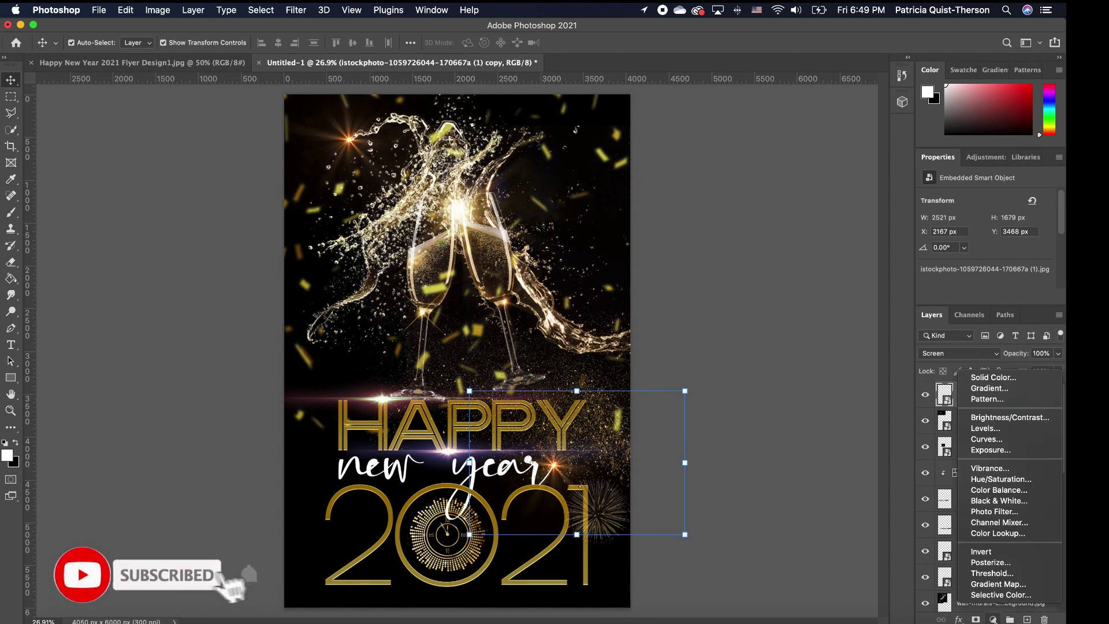
click(1015, 535)
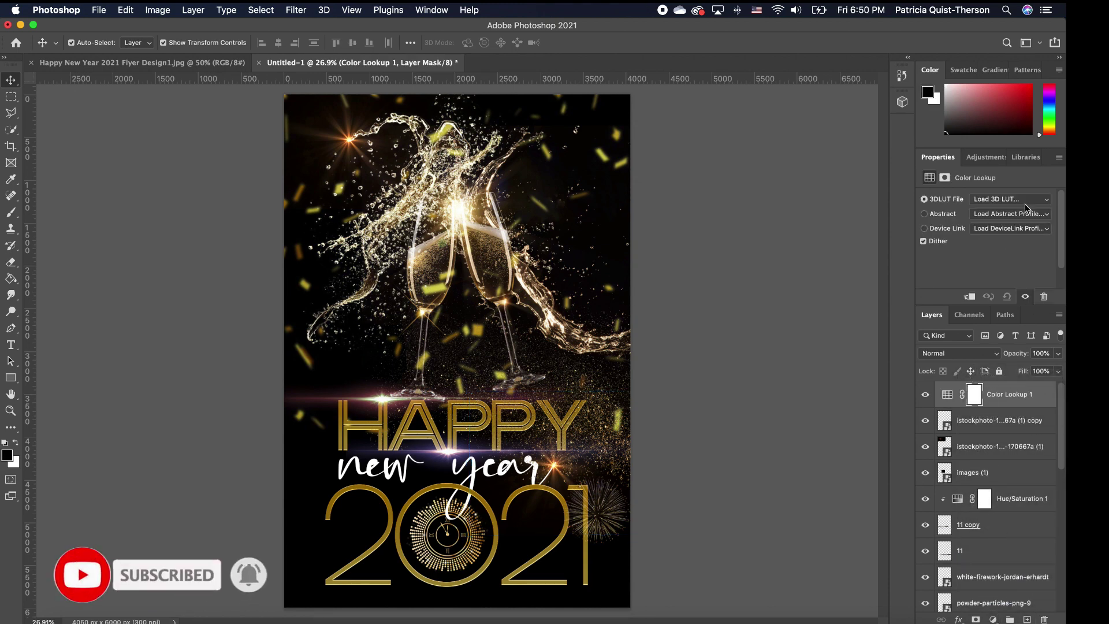
click(1021, 201)
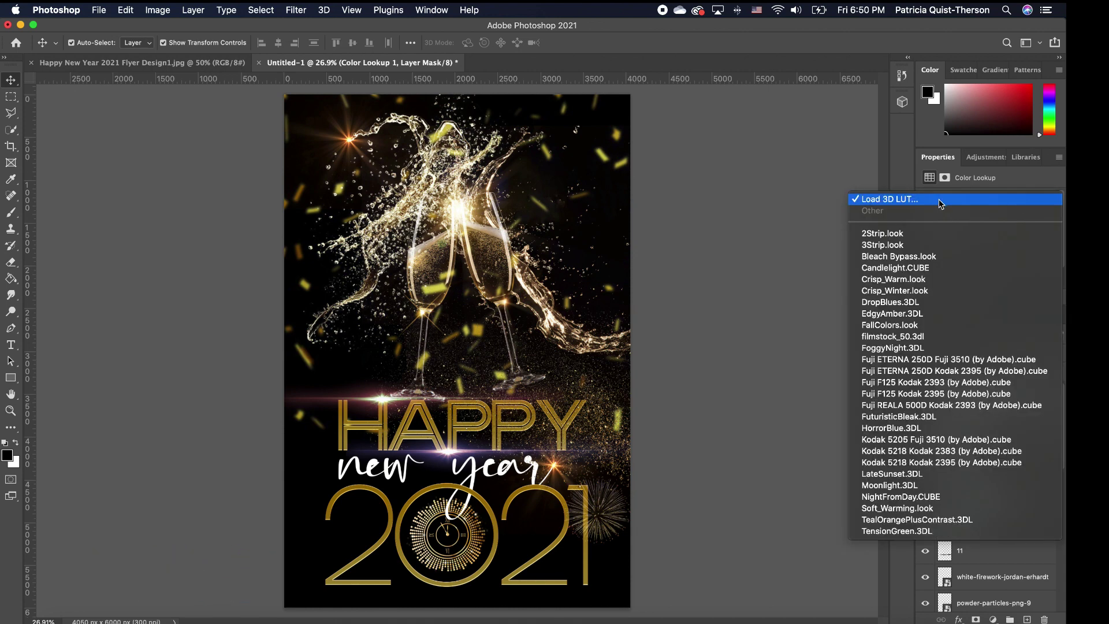
click(910, 281)
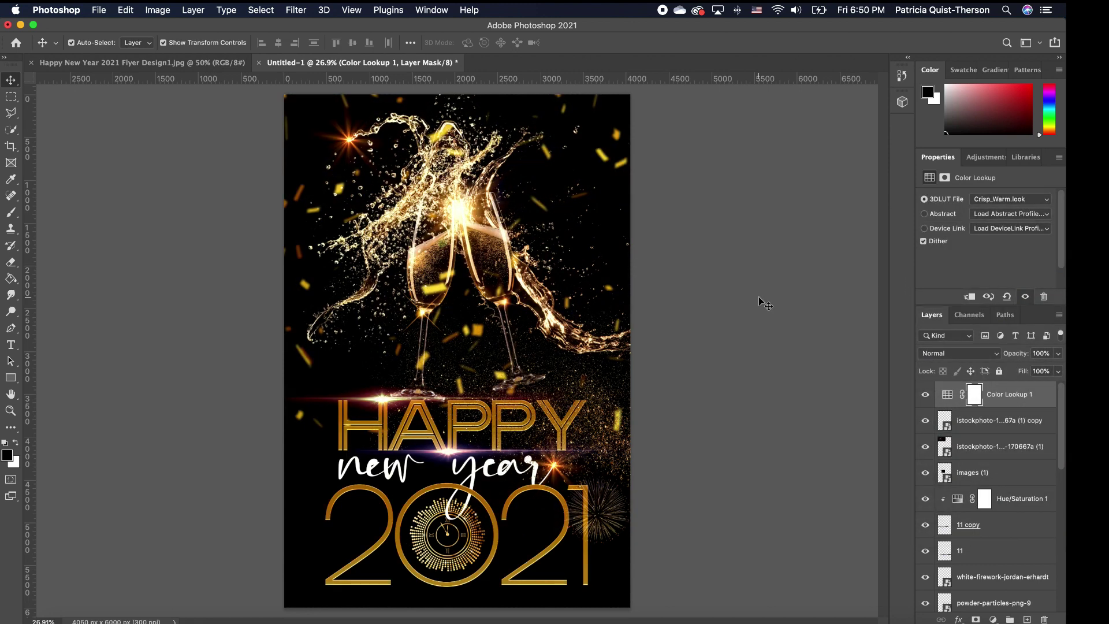
click(763, 349)
- Reduce the Color Lookup 1 layer's opacity to 76%
scroll(543, 408, up, 2)
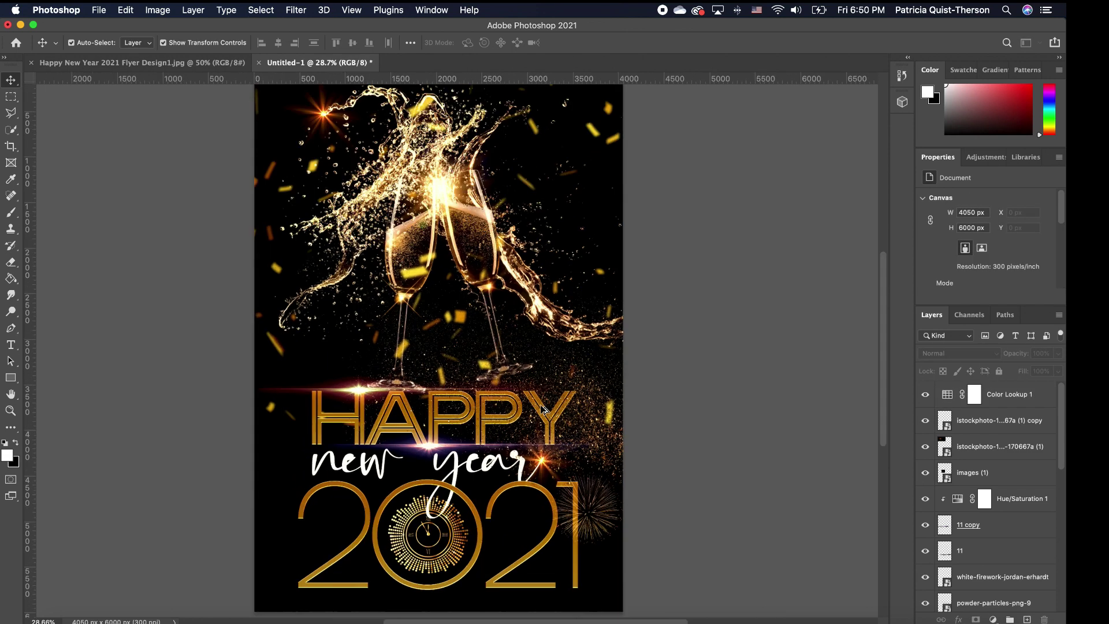
scroll(543, 409, down, 1)
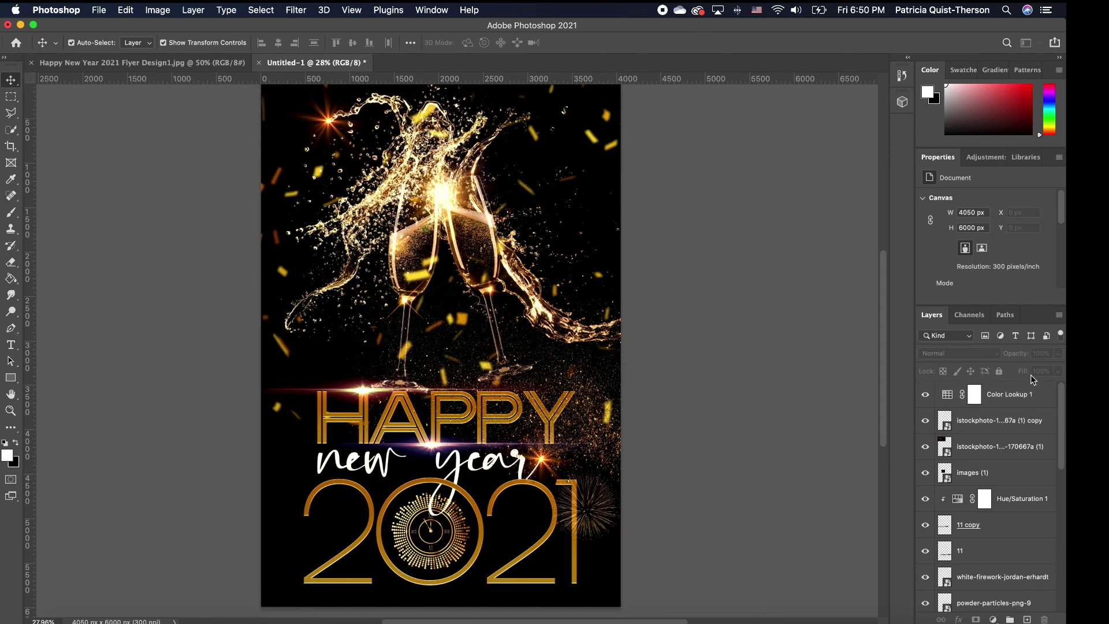
click(1022, 398)
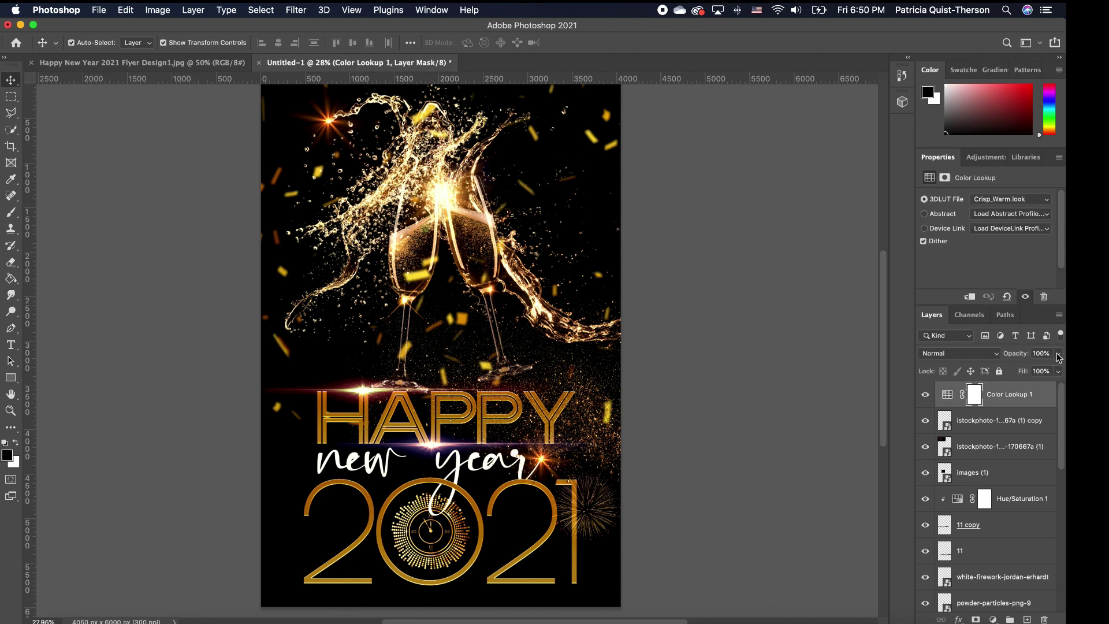
click(1058, 353)
drag(1053, 370, 1041, 368)
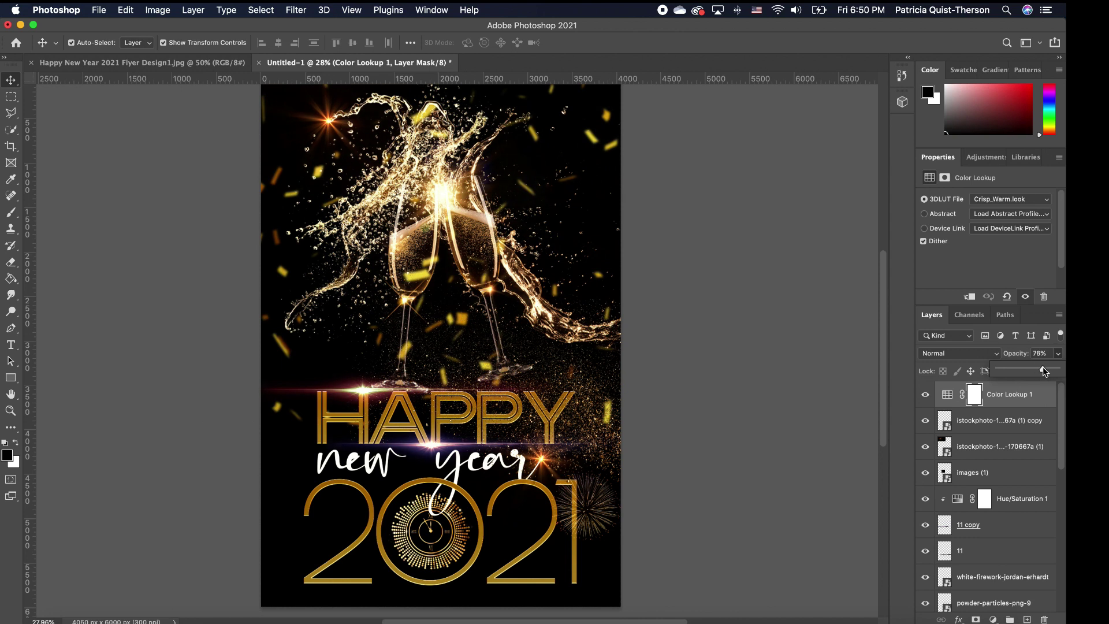
click(716, 403)
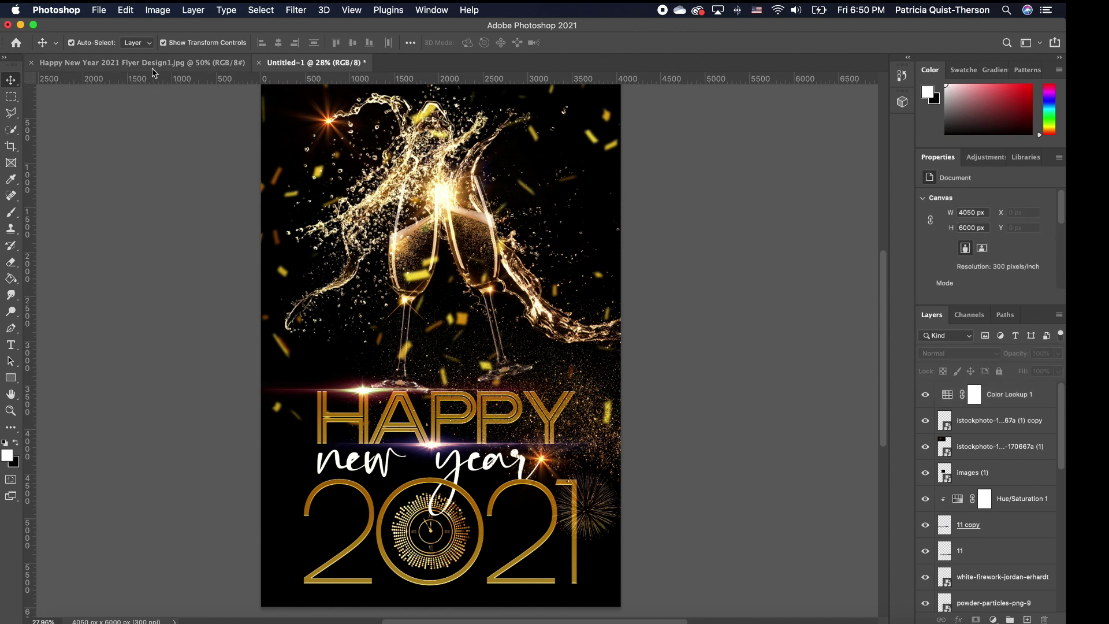